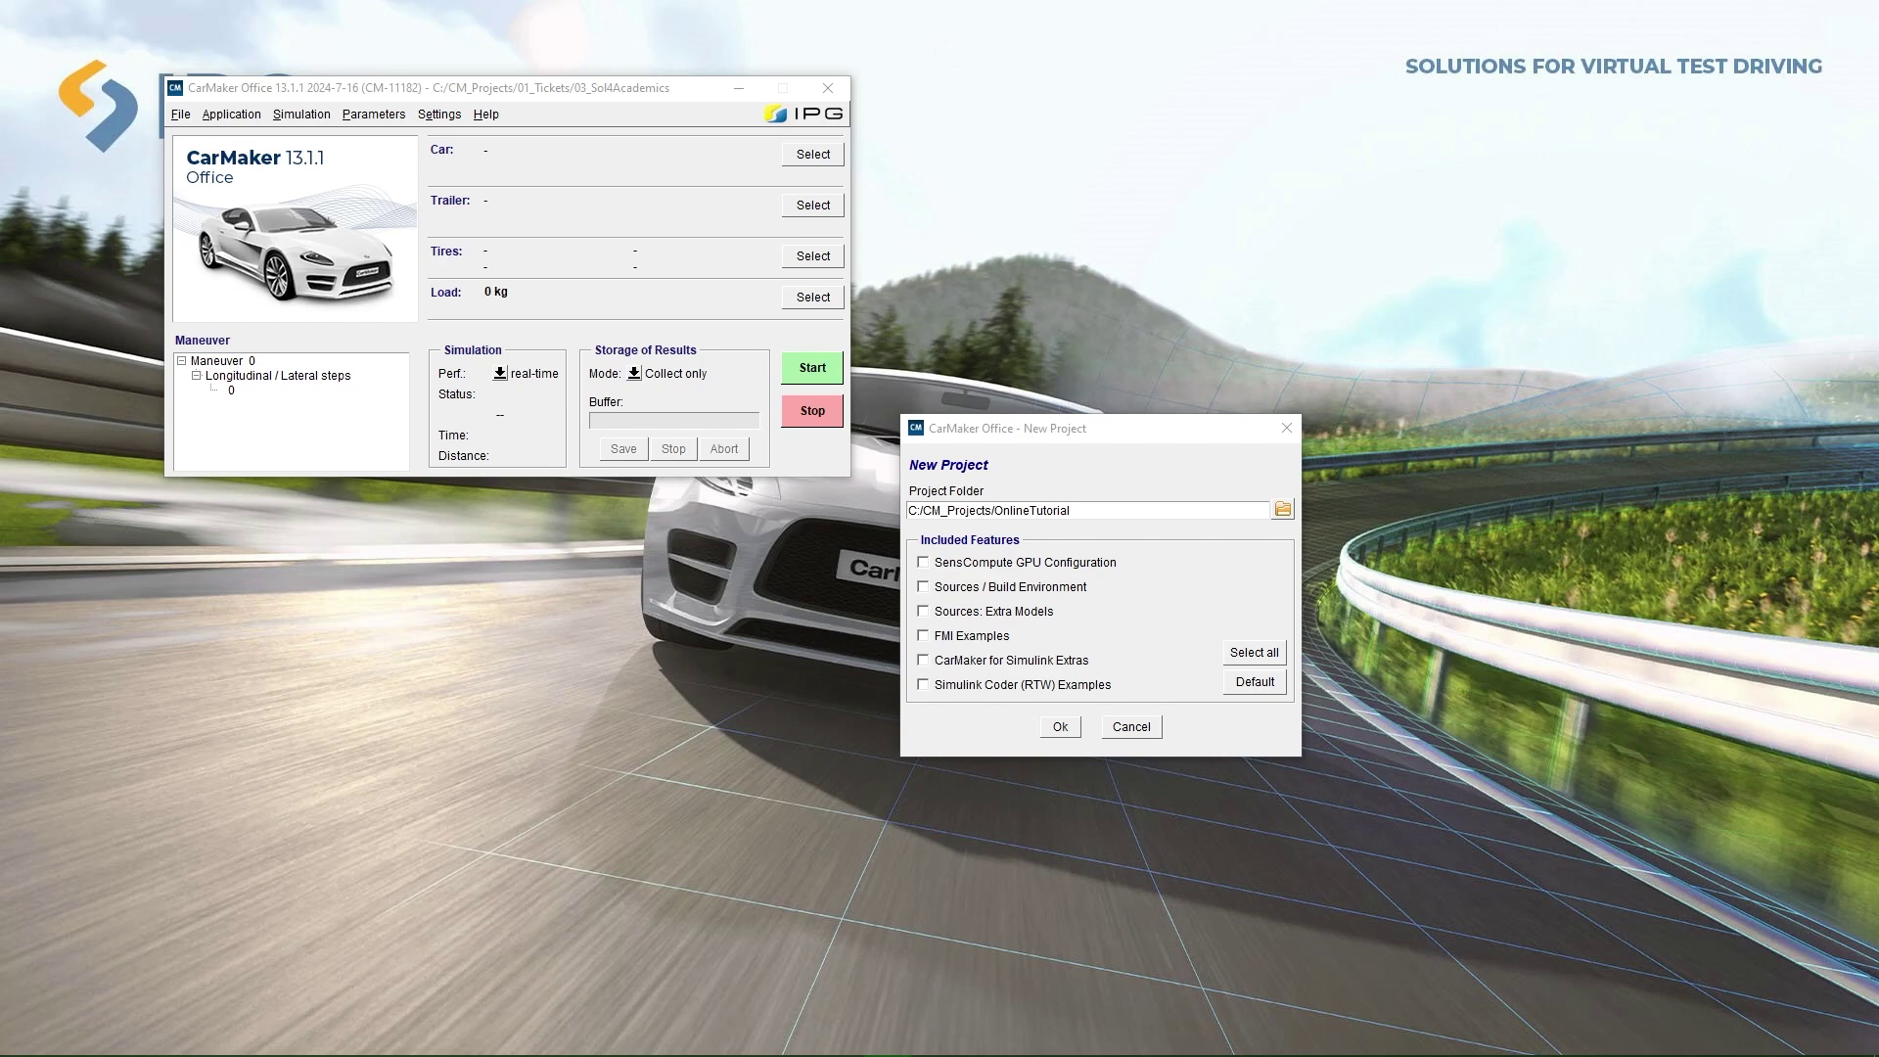
# Step: Include Sources / Build Environment in the new OnlineTutorial project and confirm its creation
pyautogui.click(967, 583)
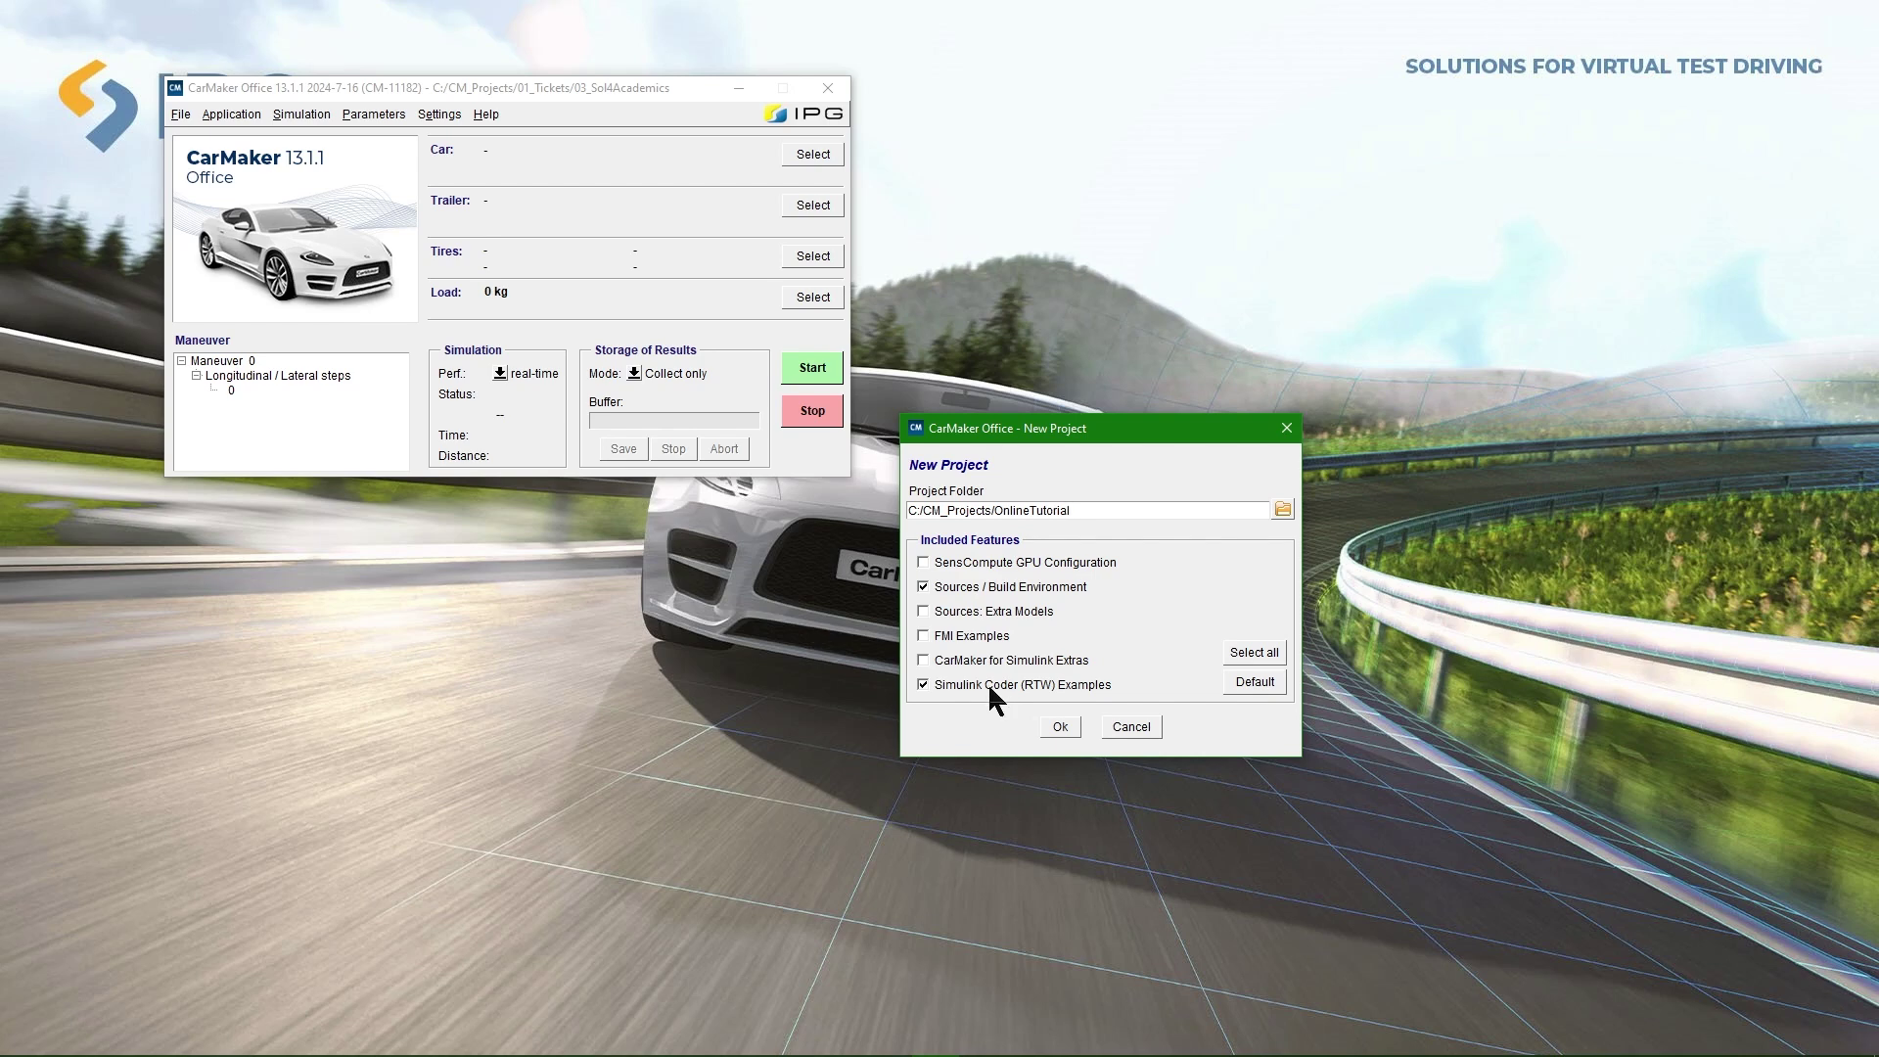
pyautogui.click(1064, 726)
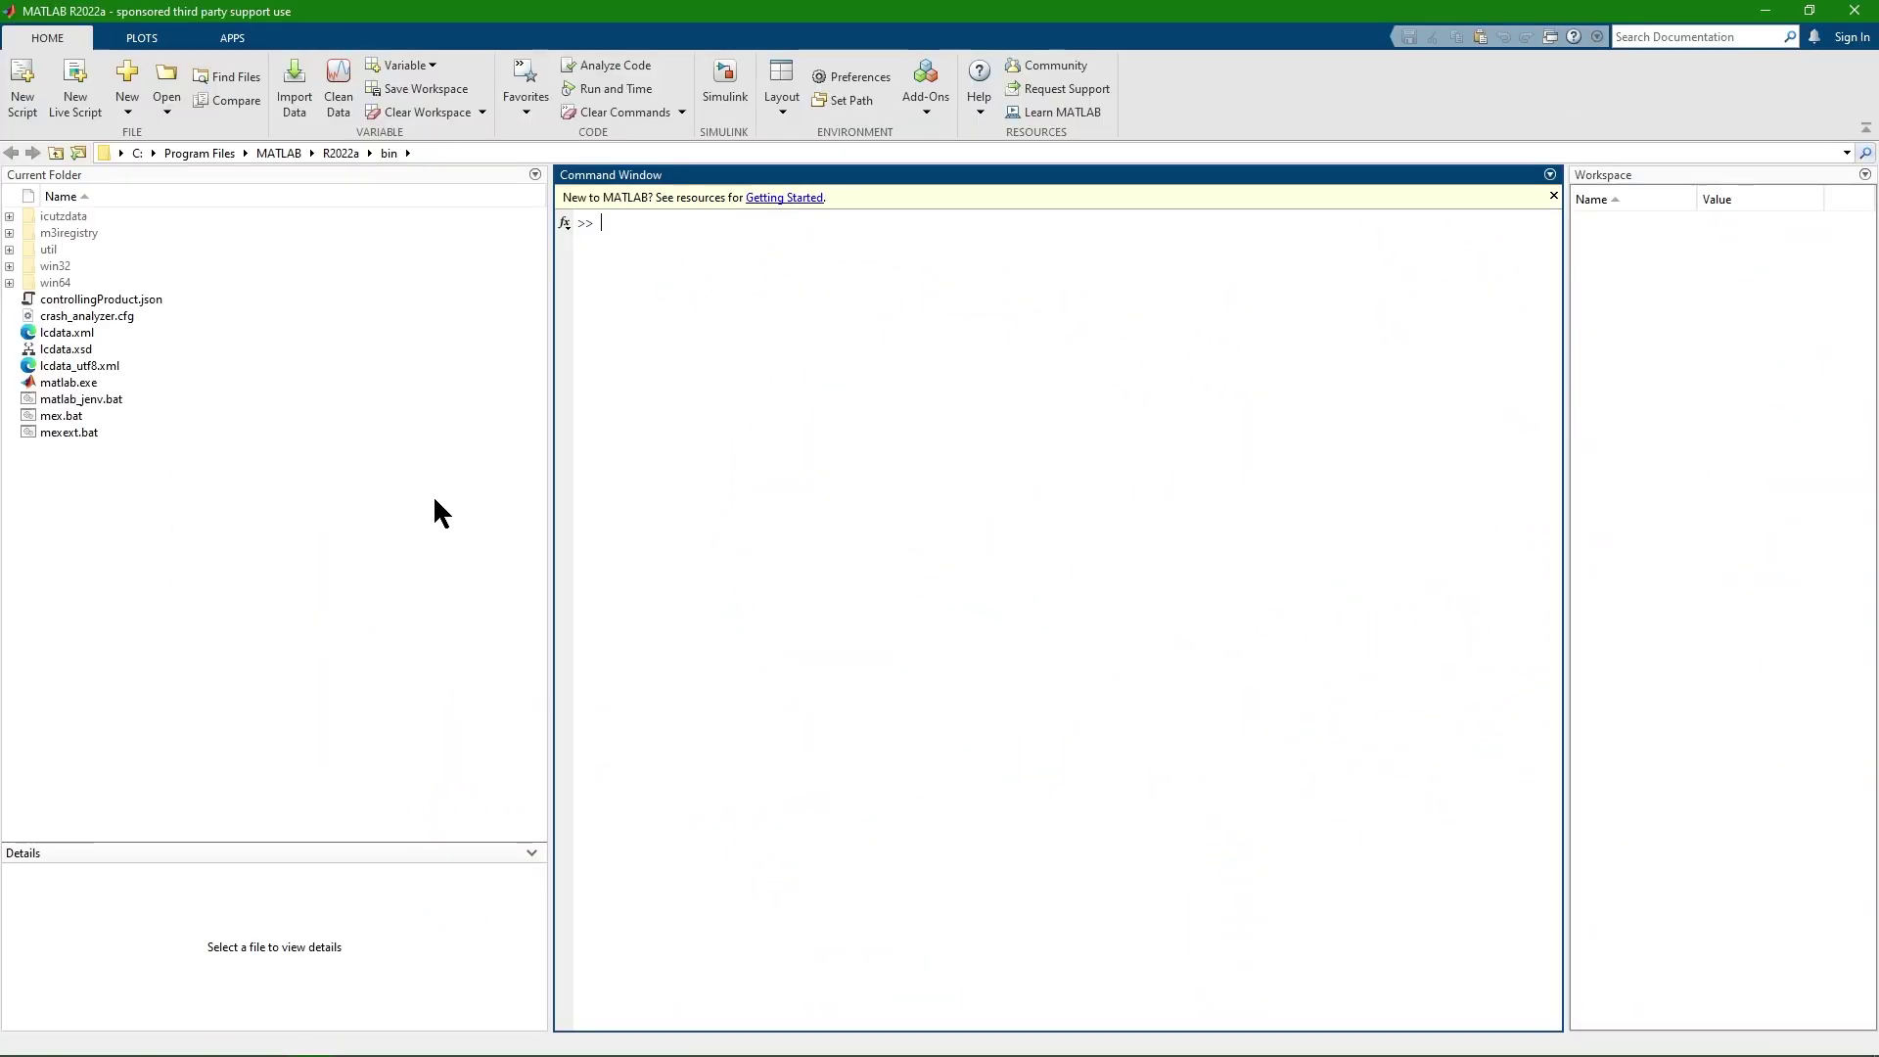
# Step: Switch MATLAB to C:\CM_Projects\OnlineTutorial\src and run cmenv.m to add the CarMaker paths
pyautogui.click(479, 153)
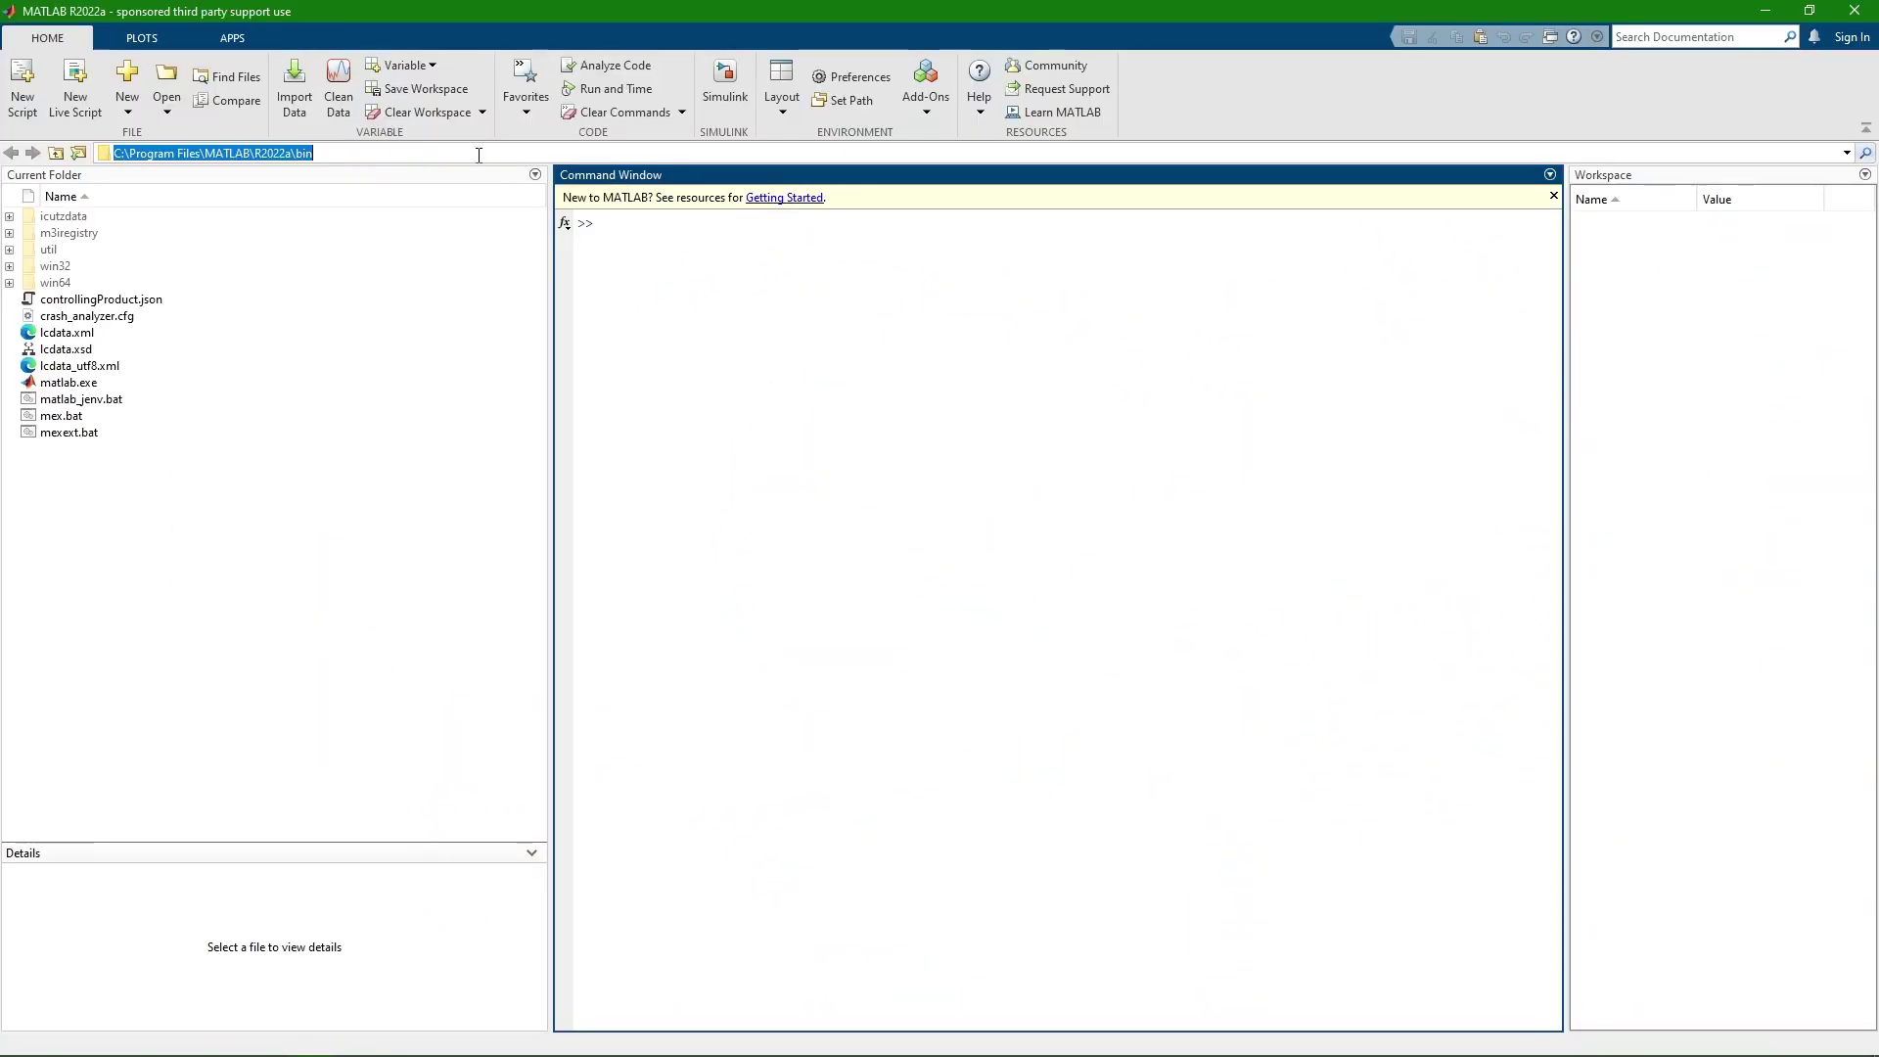
pyautogui.write('C:\\CM_Projects\\OnlineTutorial\\src')
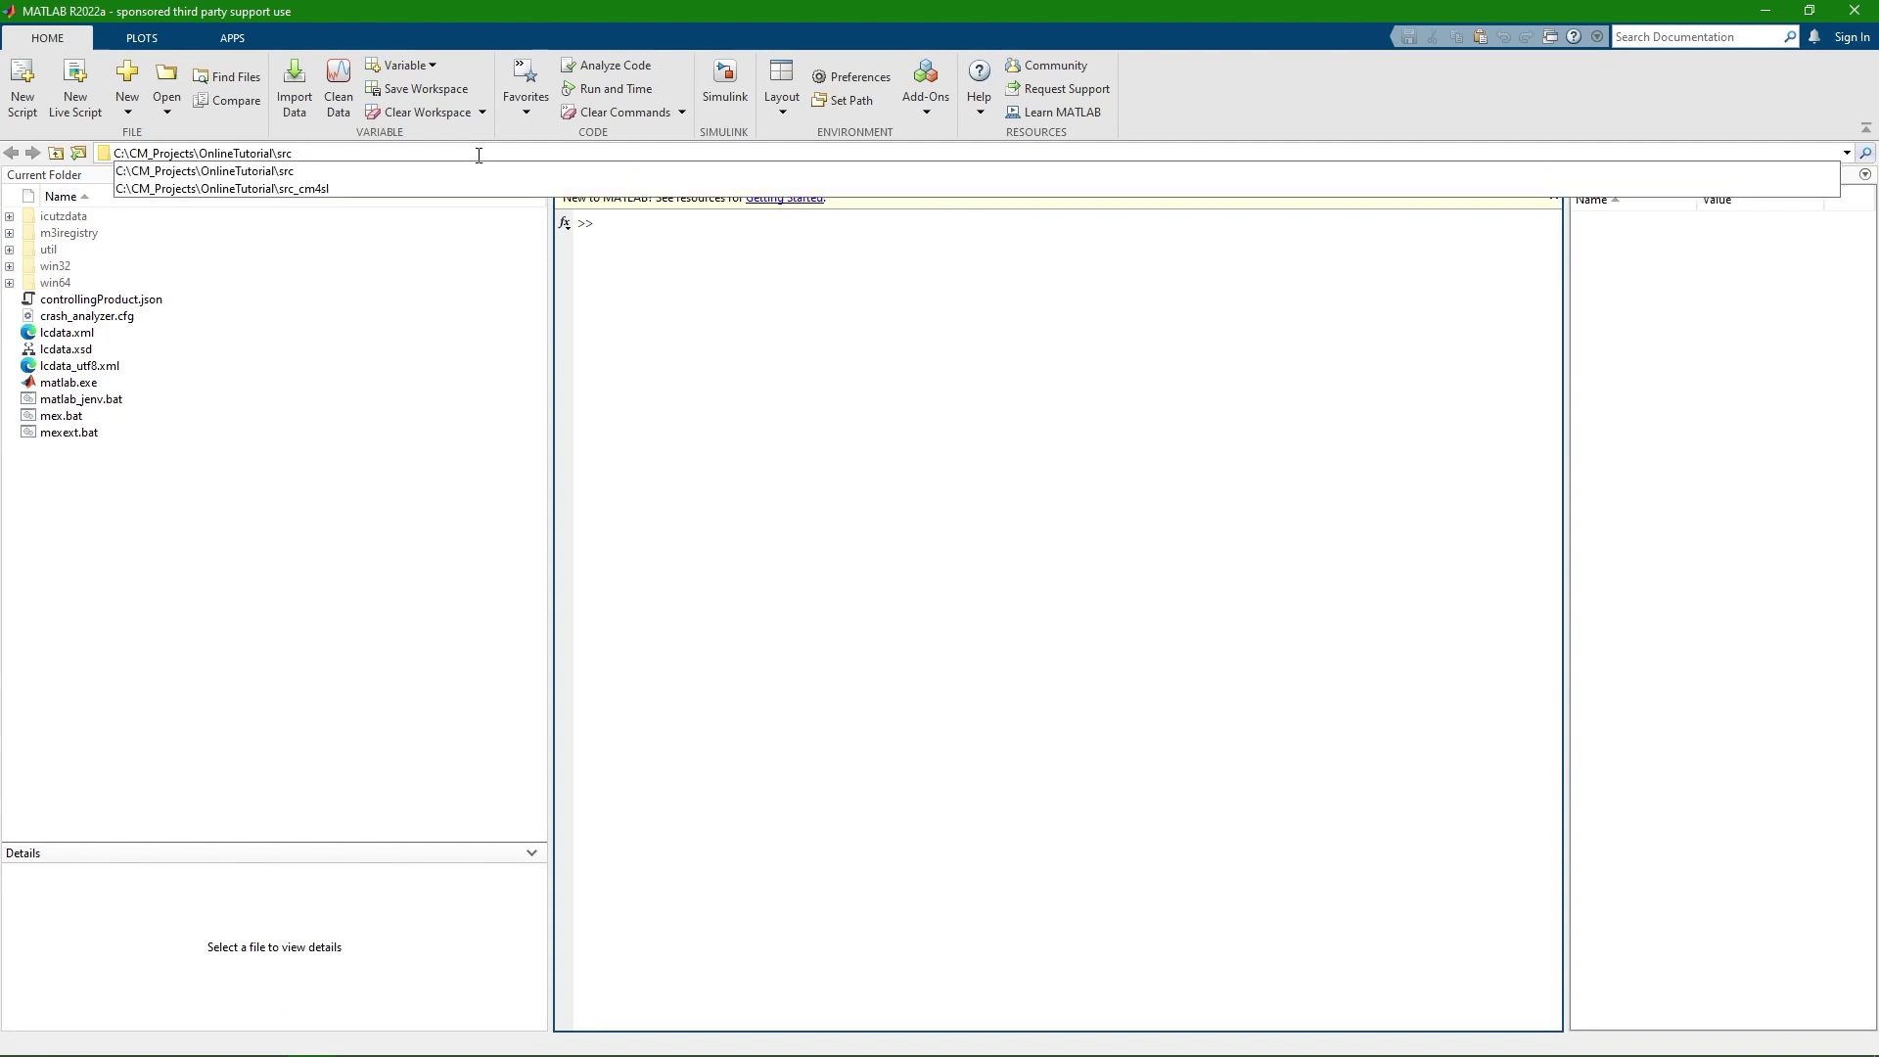
pyautogui.press('Return')
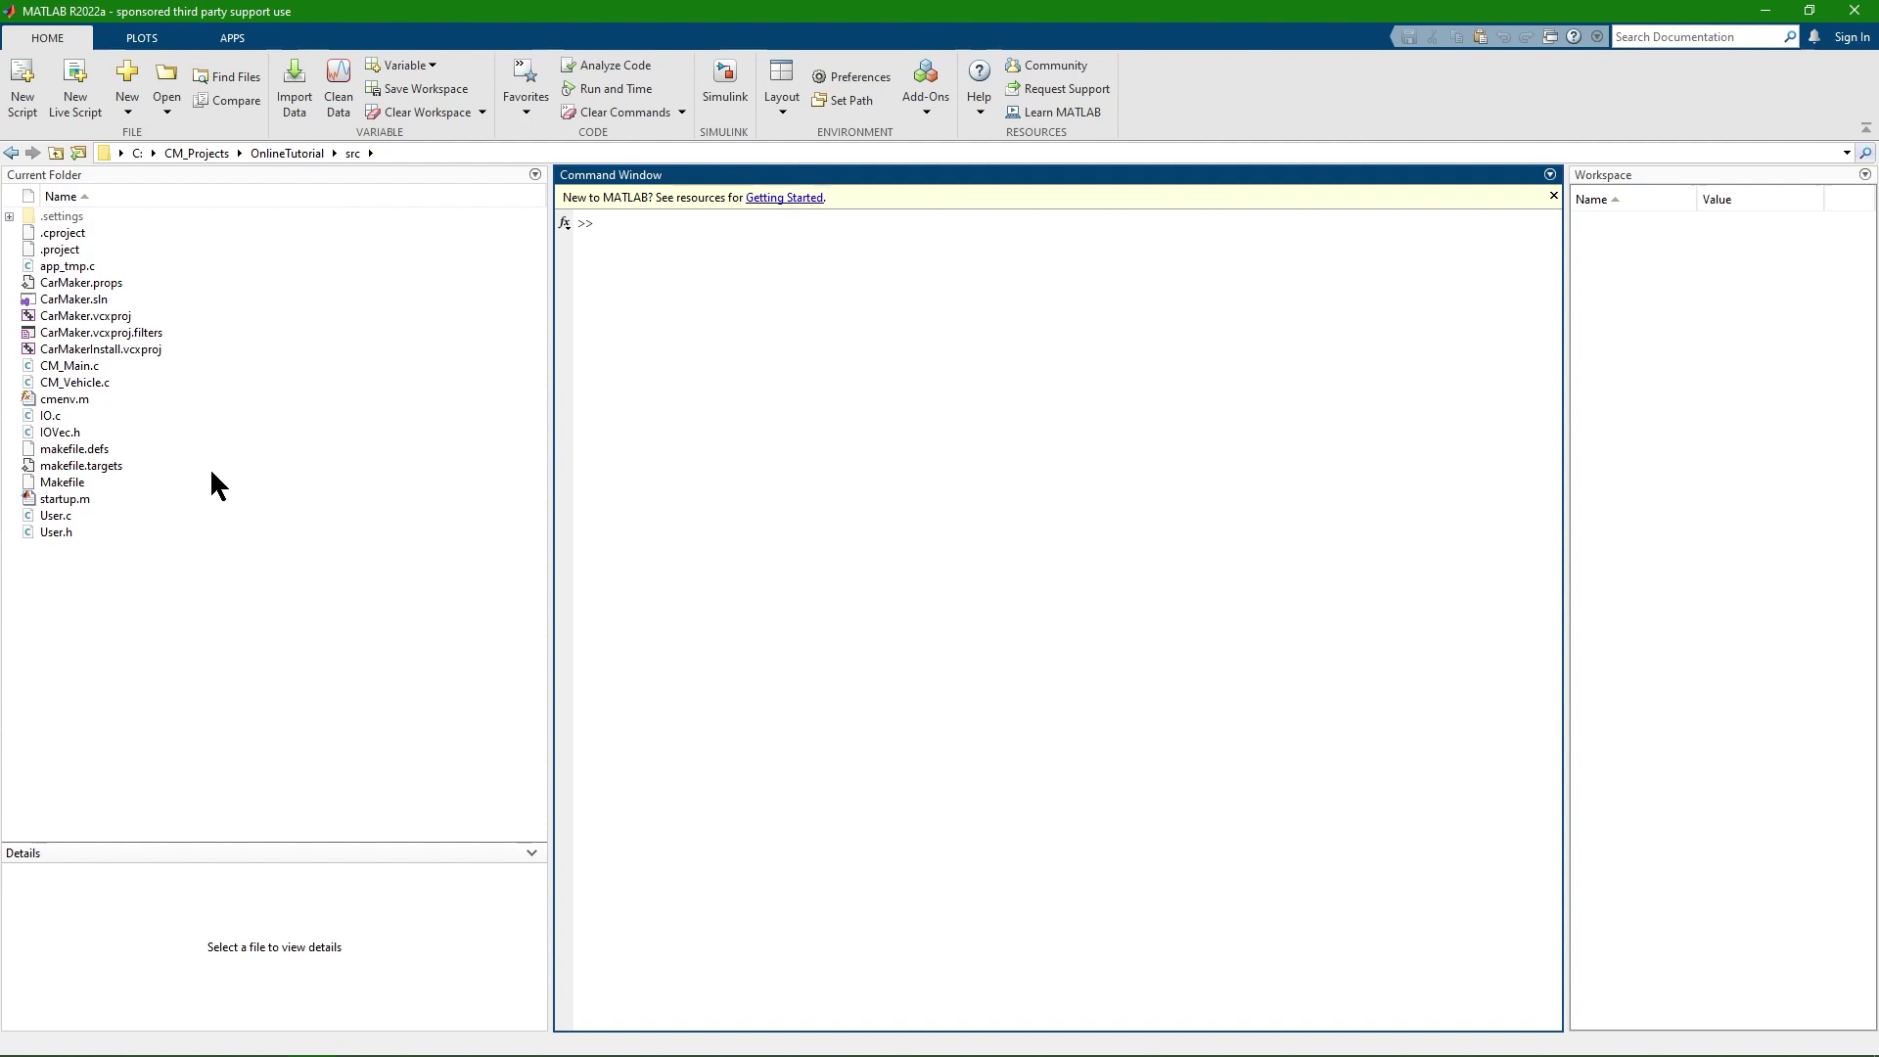
pyautogui.click(91, 399)
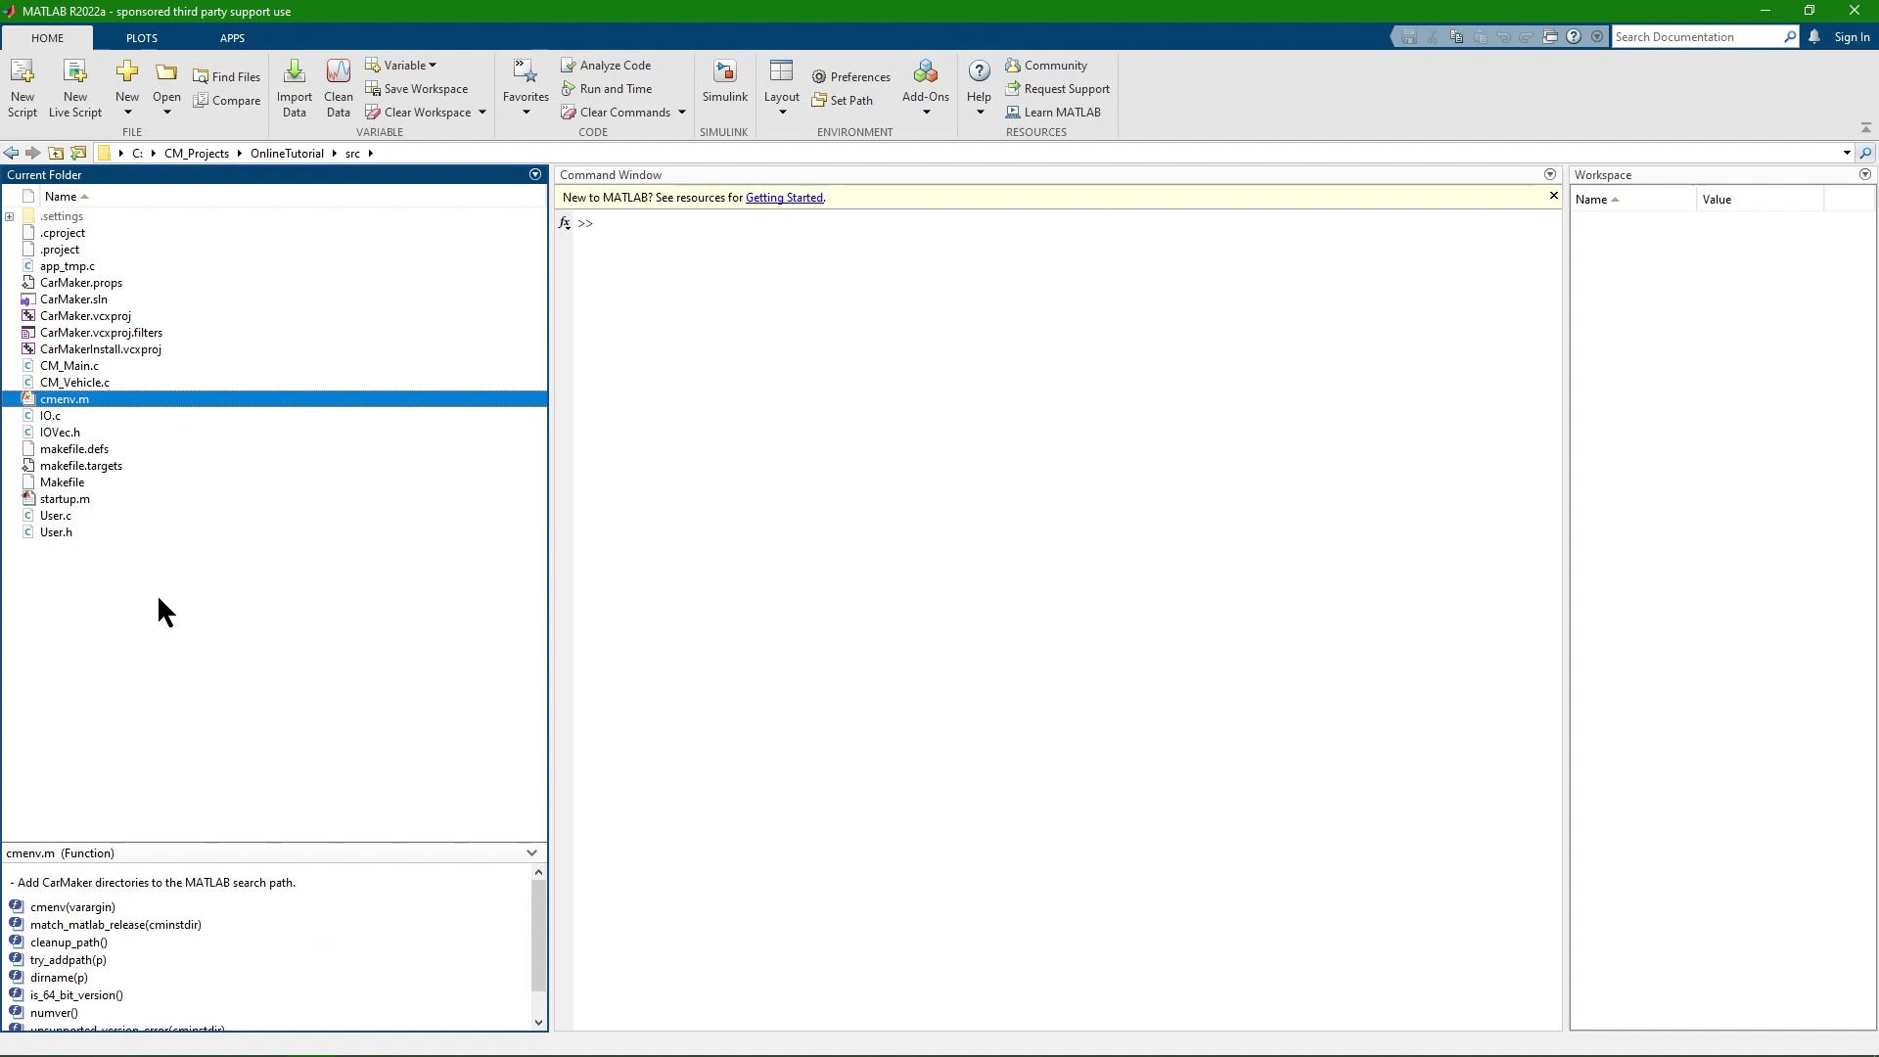
pyautogui.press('F9')
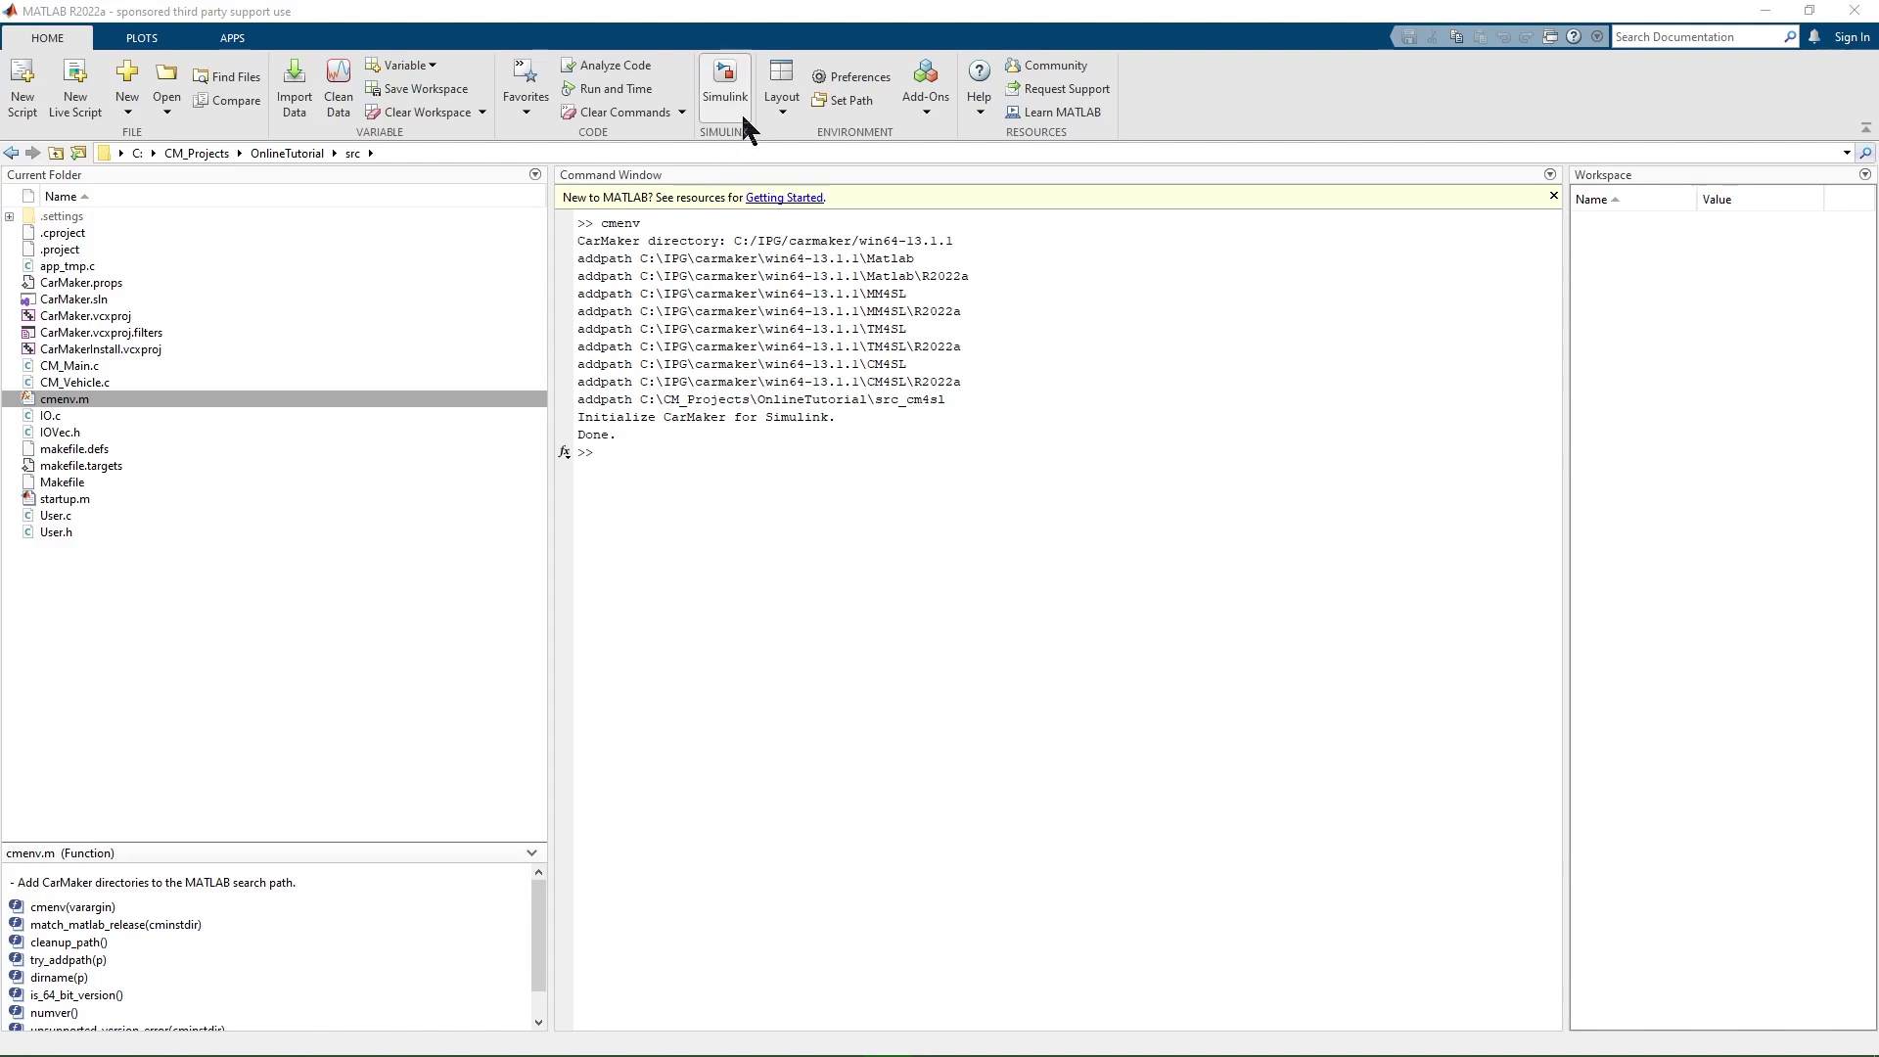
# Step: Launch Simulink and create a new blank model
pyautogui.click(725, 83)
pyautogui.moveTo(661, 421)
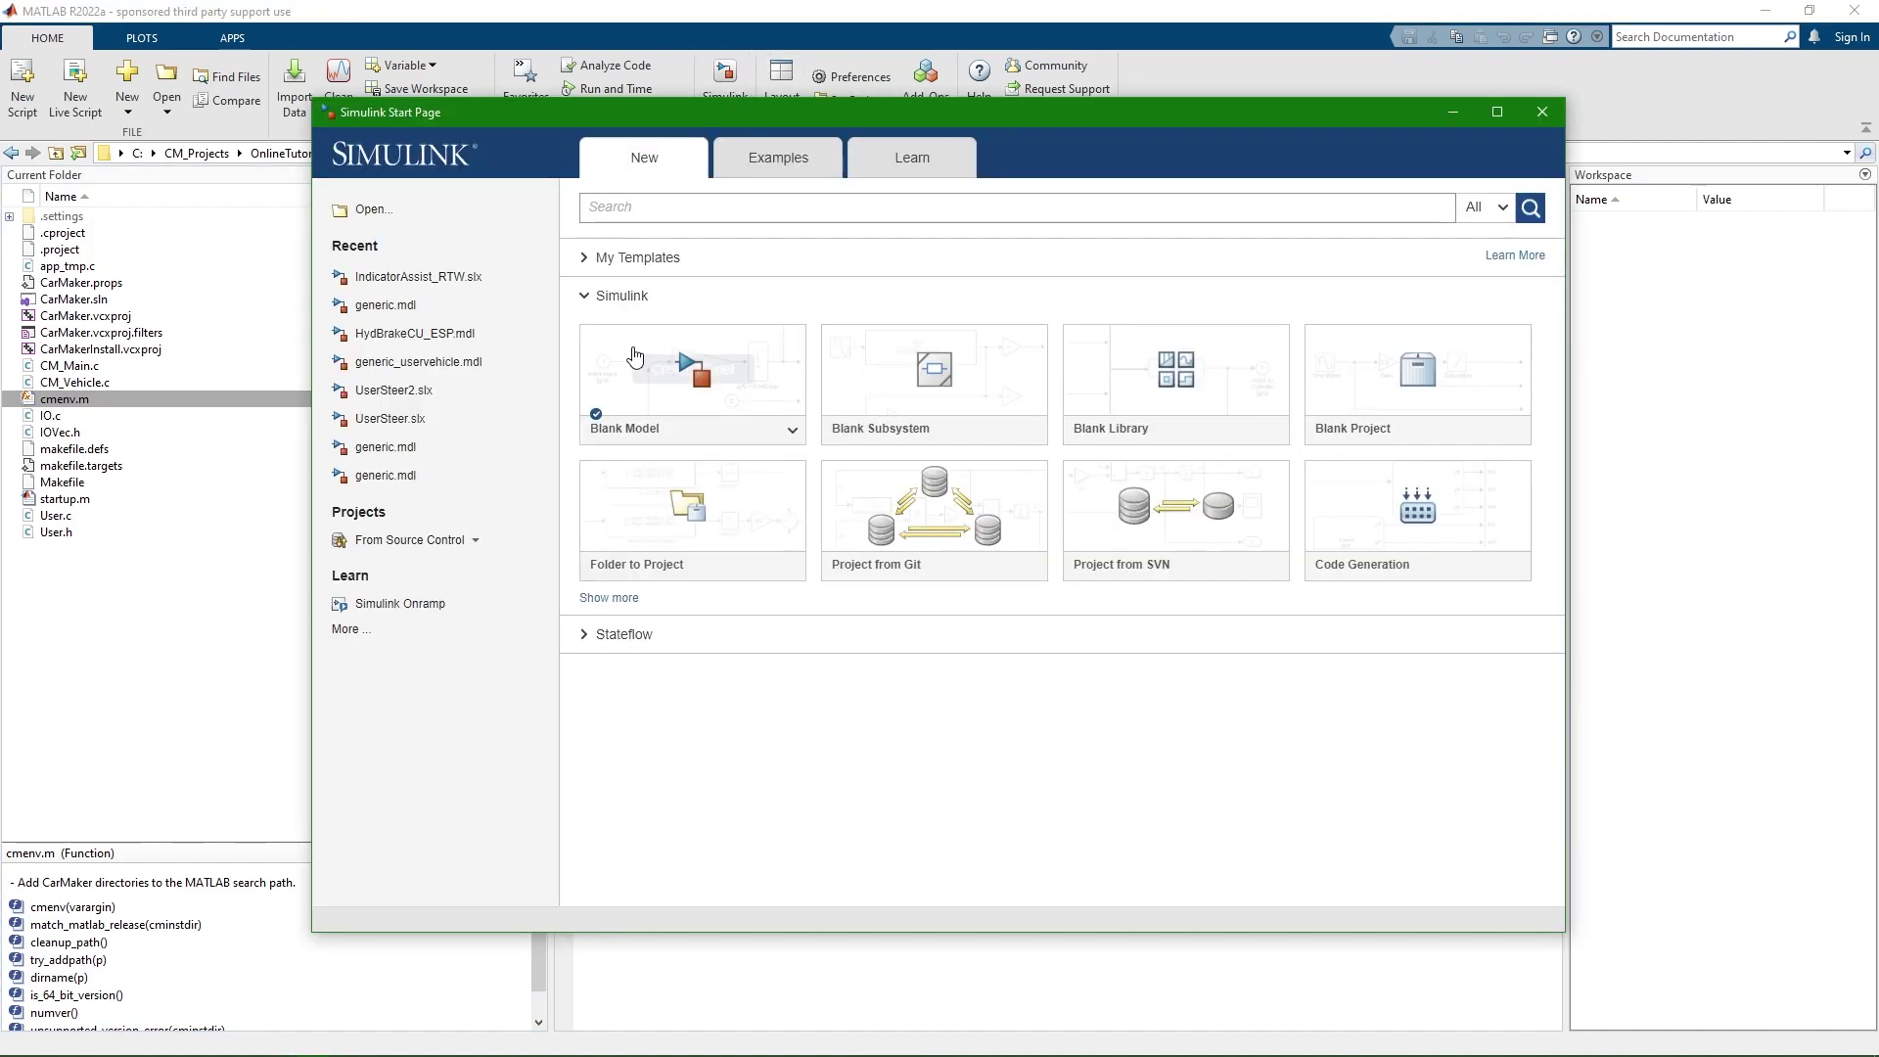
pyautogui.click(659, 422)
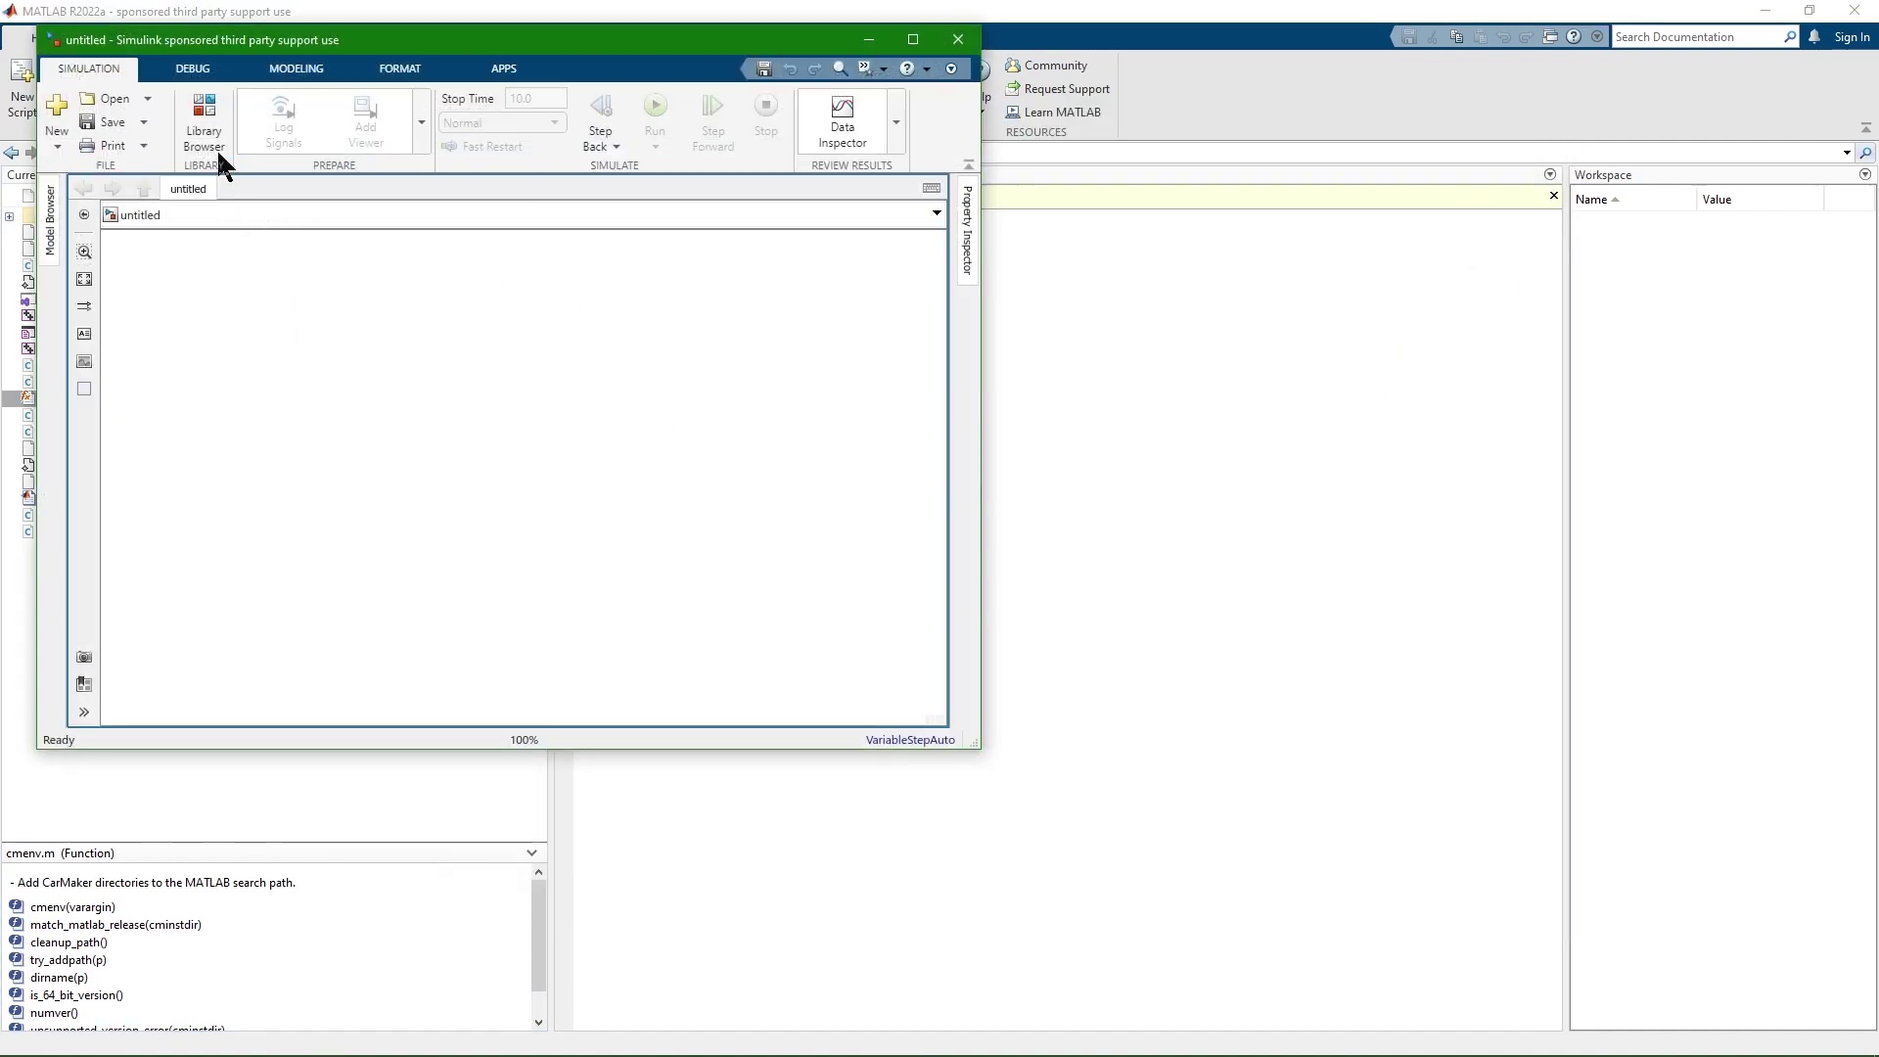
# Step: Open Create Plug-in Model from the CarMaker4SL library in the Library Browser
pyautogui.click(212, 146)
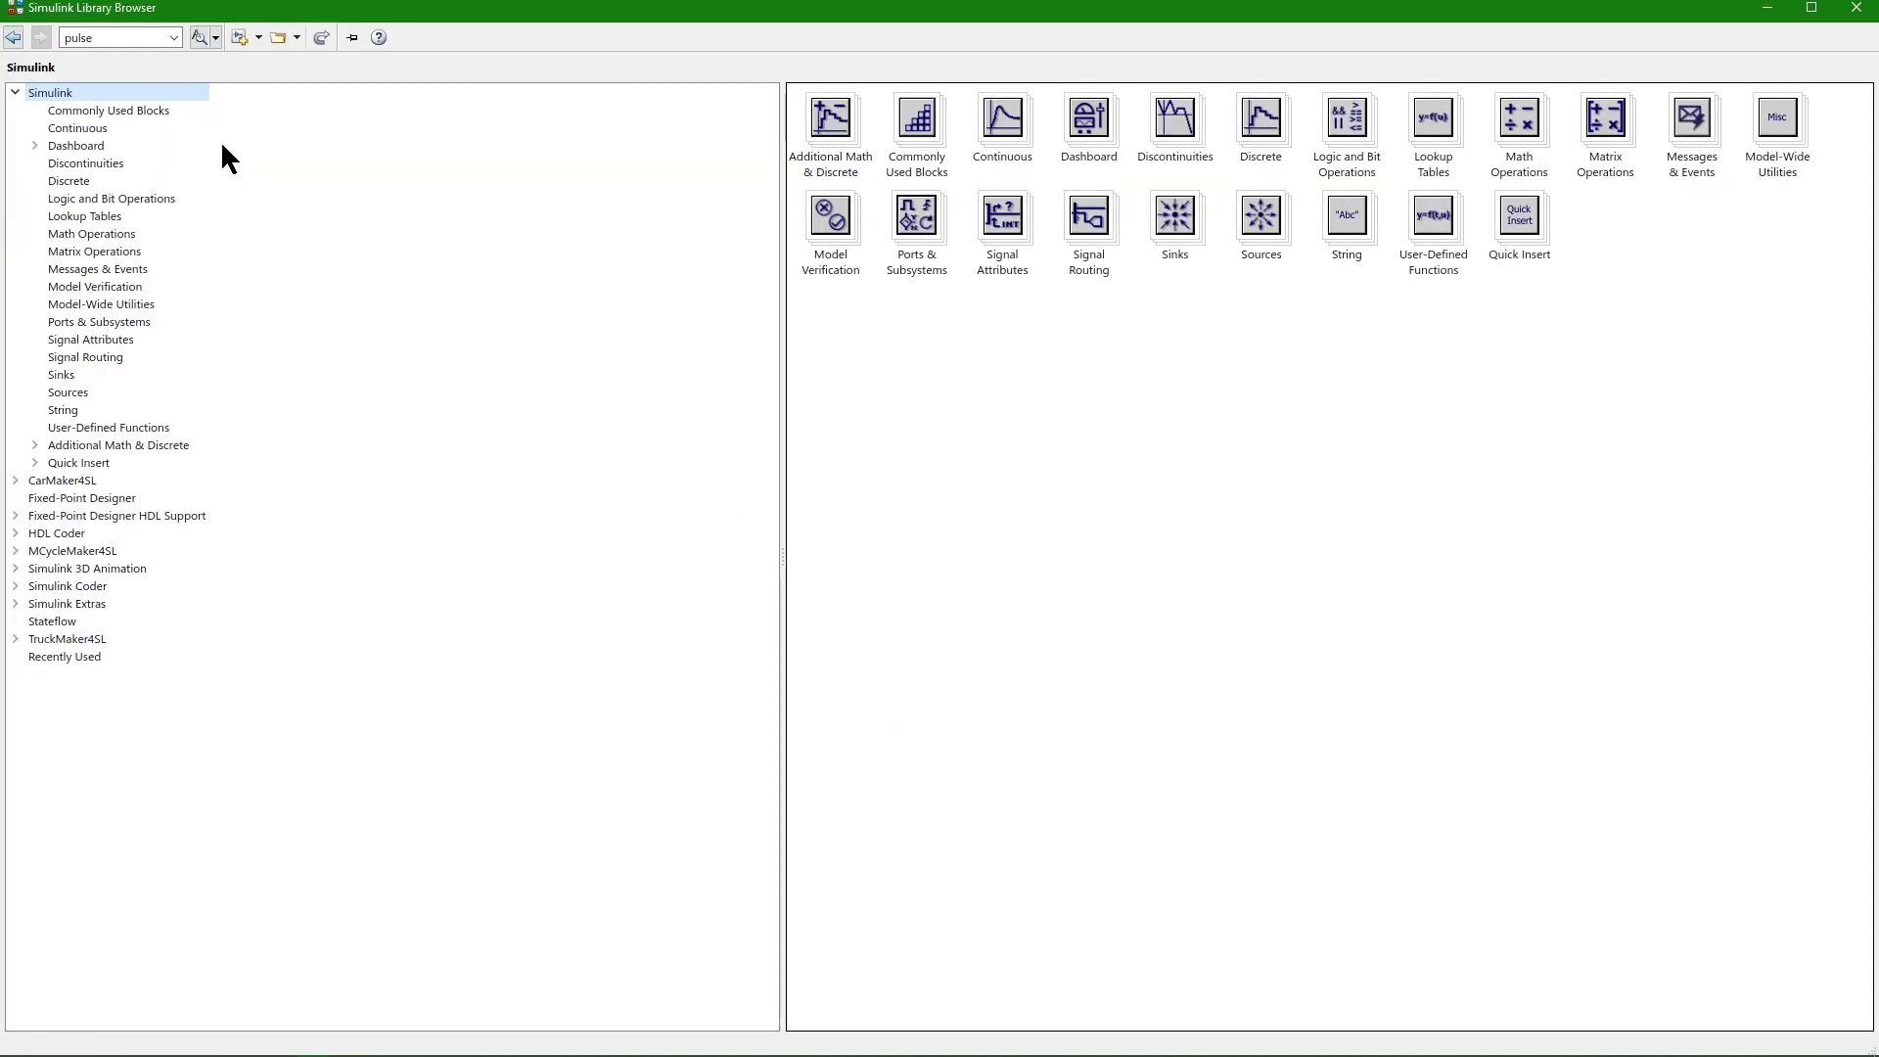
pyautogui.click(109, 479)
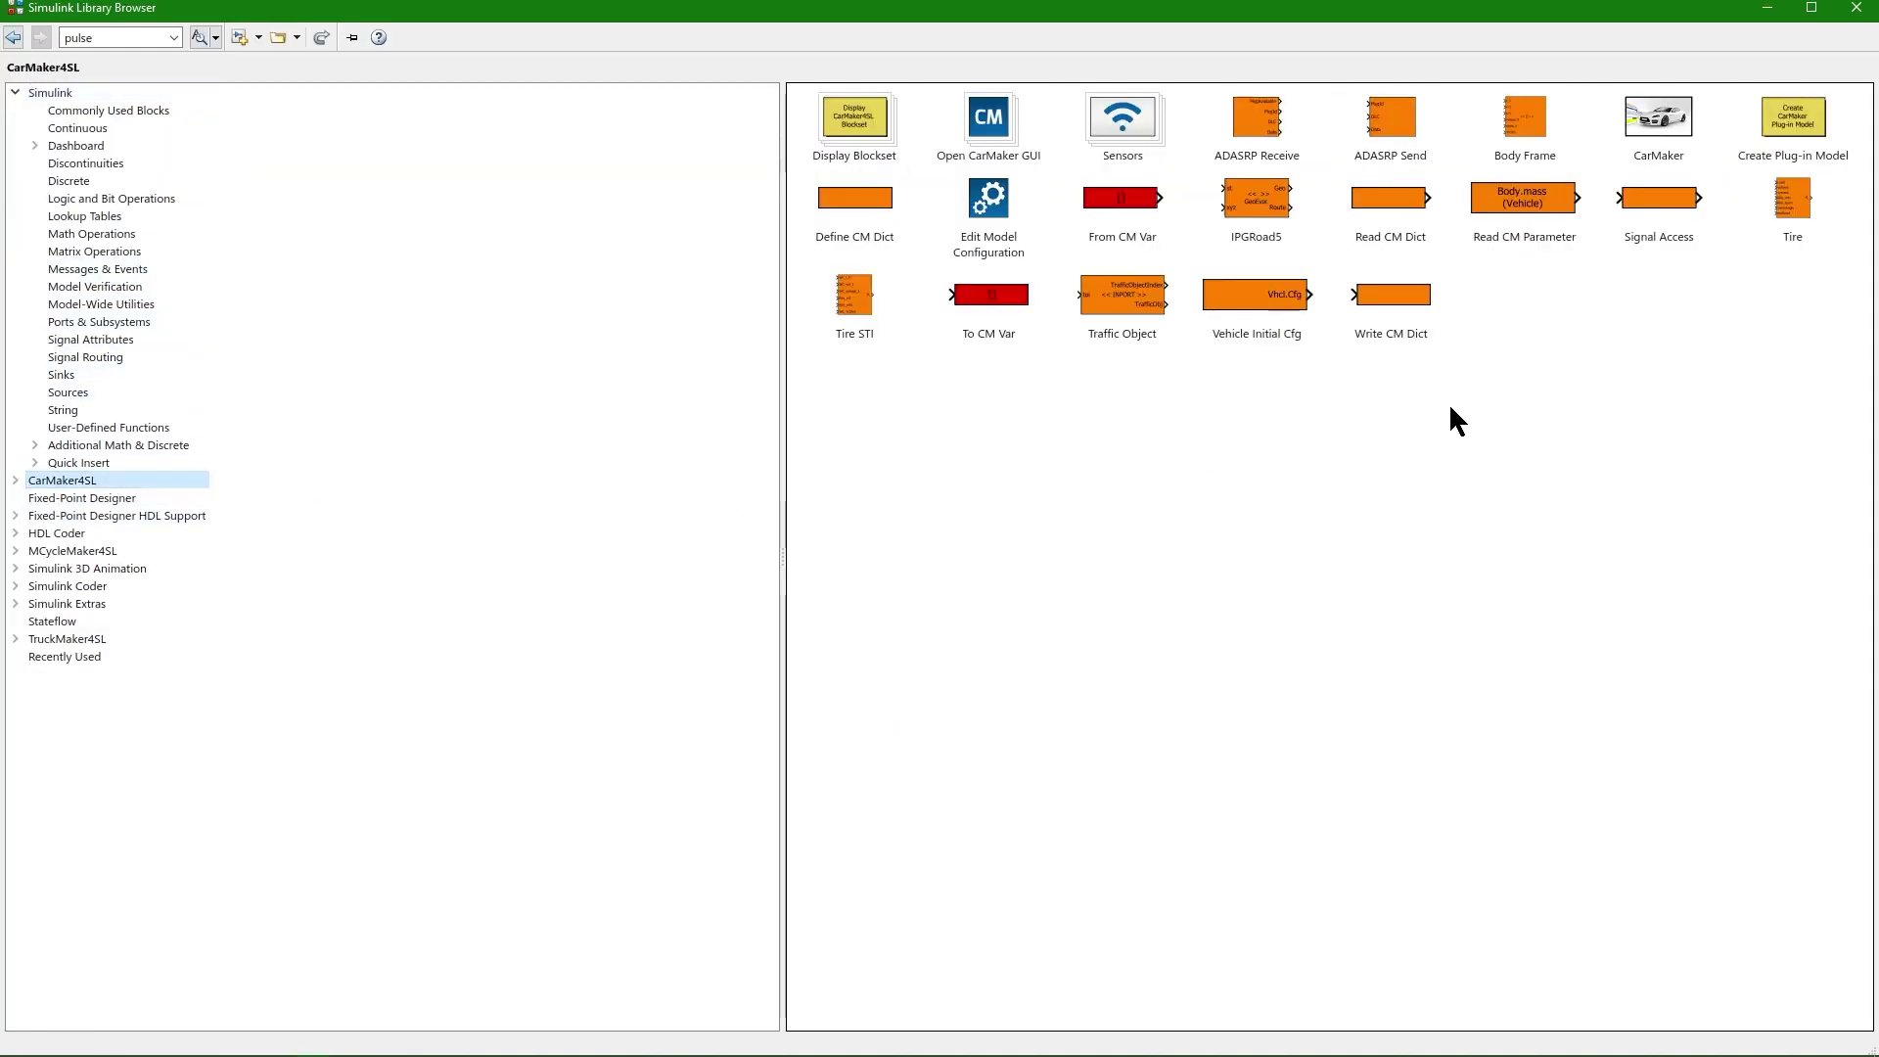
pyautogui.click(1820, 116)
pyautogui.doubleClick(1820, 117)
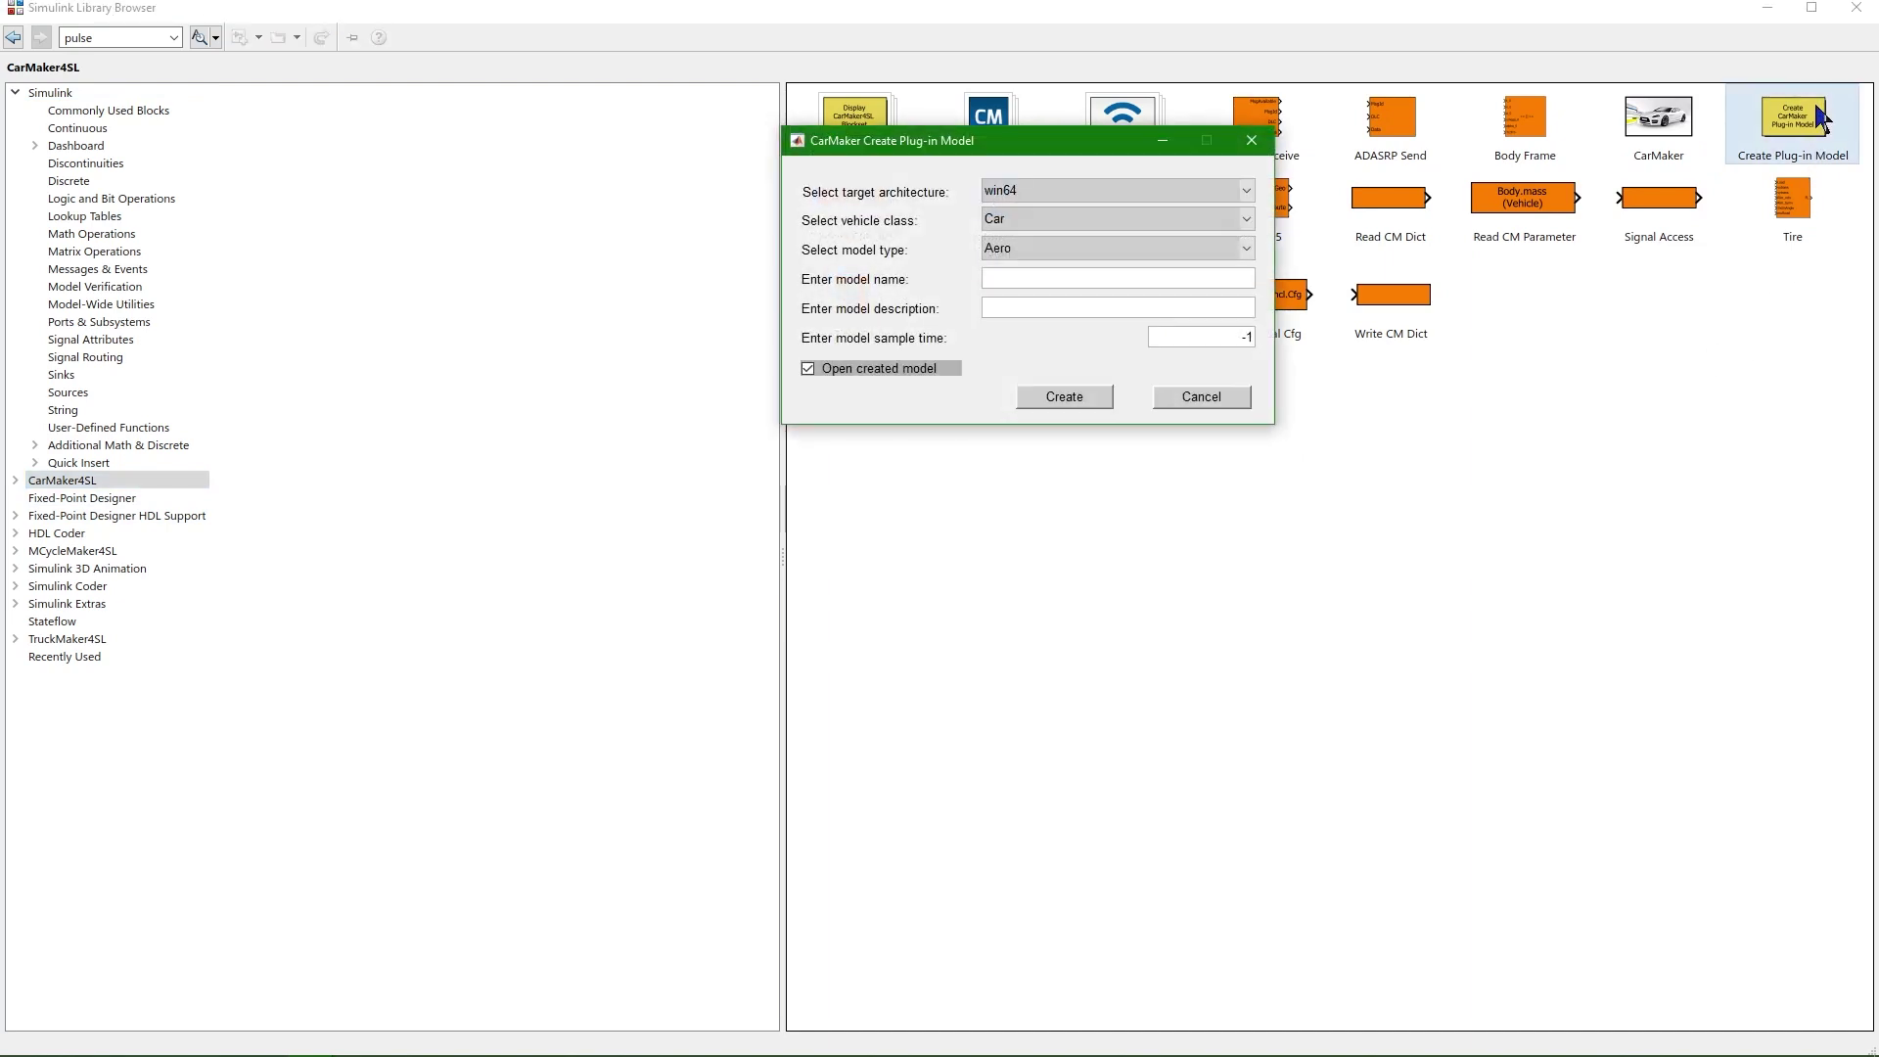
# Step: Keep win64 architecture and Car vehicle class, and choose Plain as the plug-in model type
pyautogui.click(1064, 192)
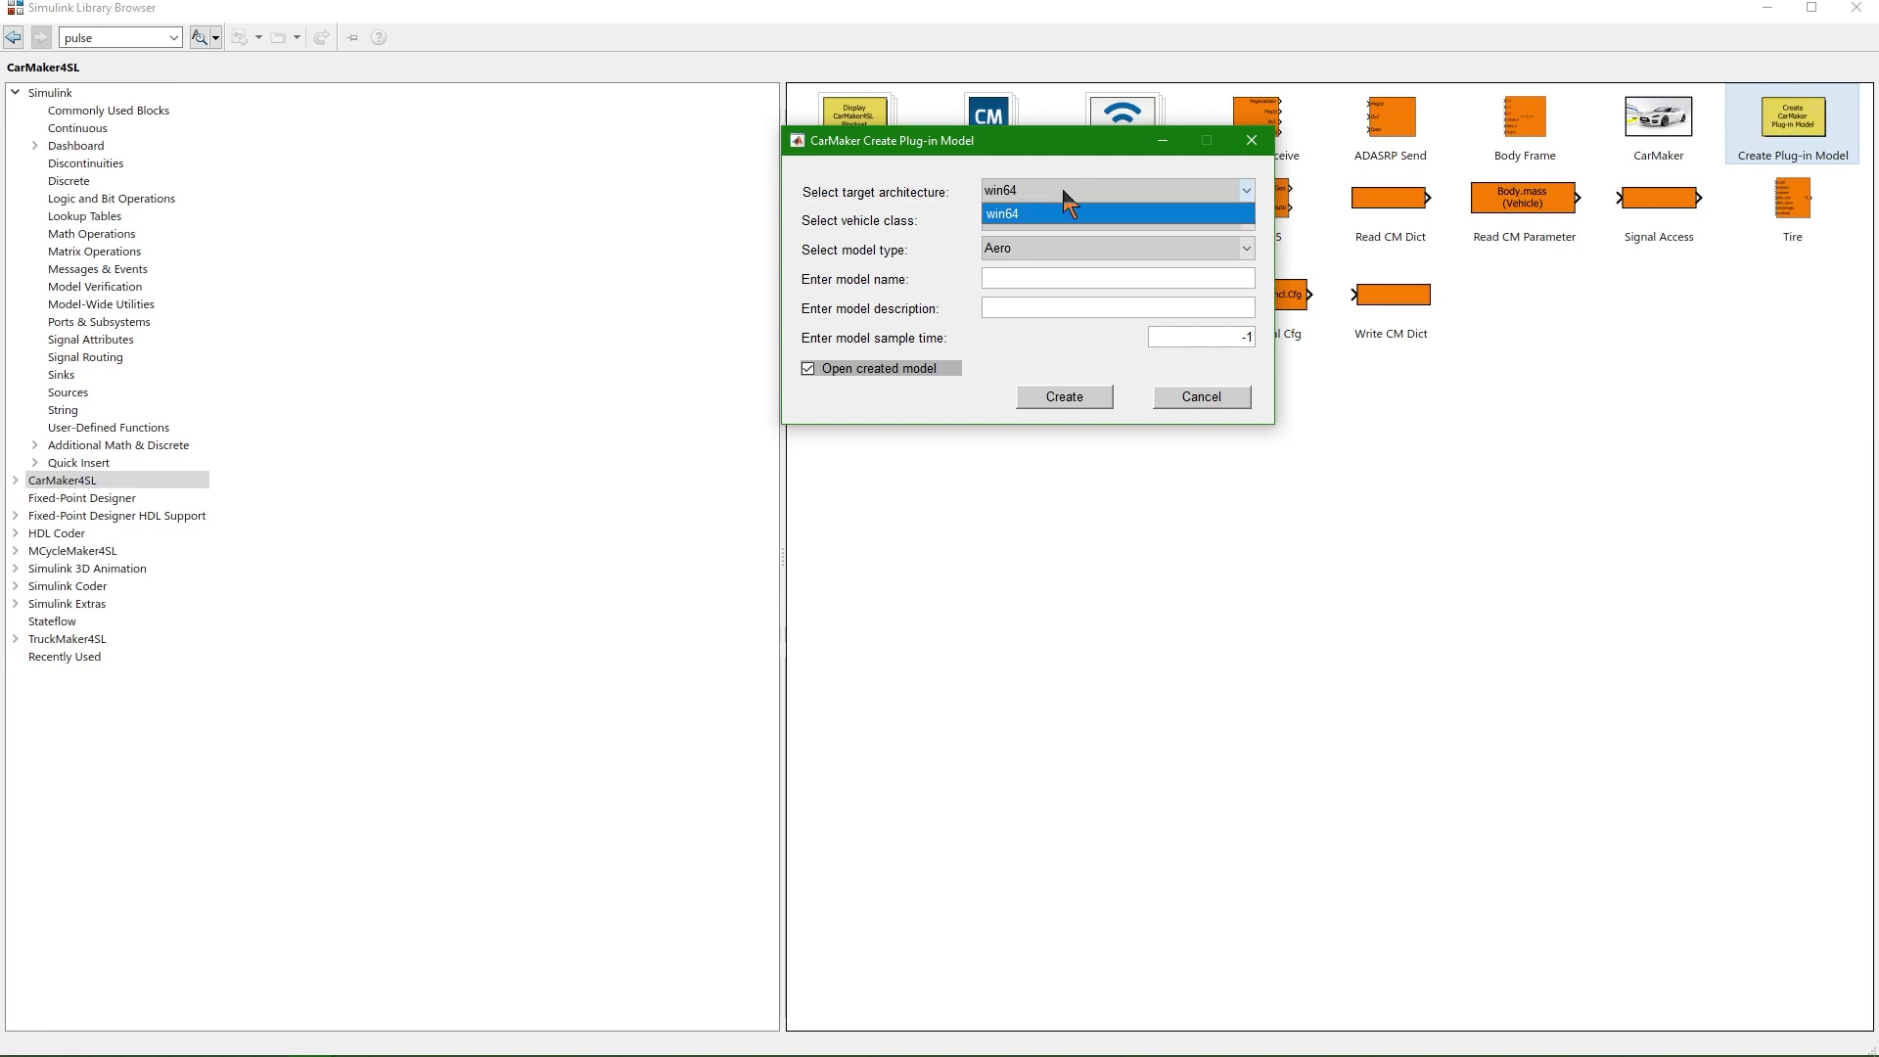
pyautogui.click(1064, 193)
pyautogui.click(1041, 225)
pyautogui.click(1040, 225)
pyautogui.click(1055, 248)
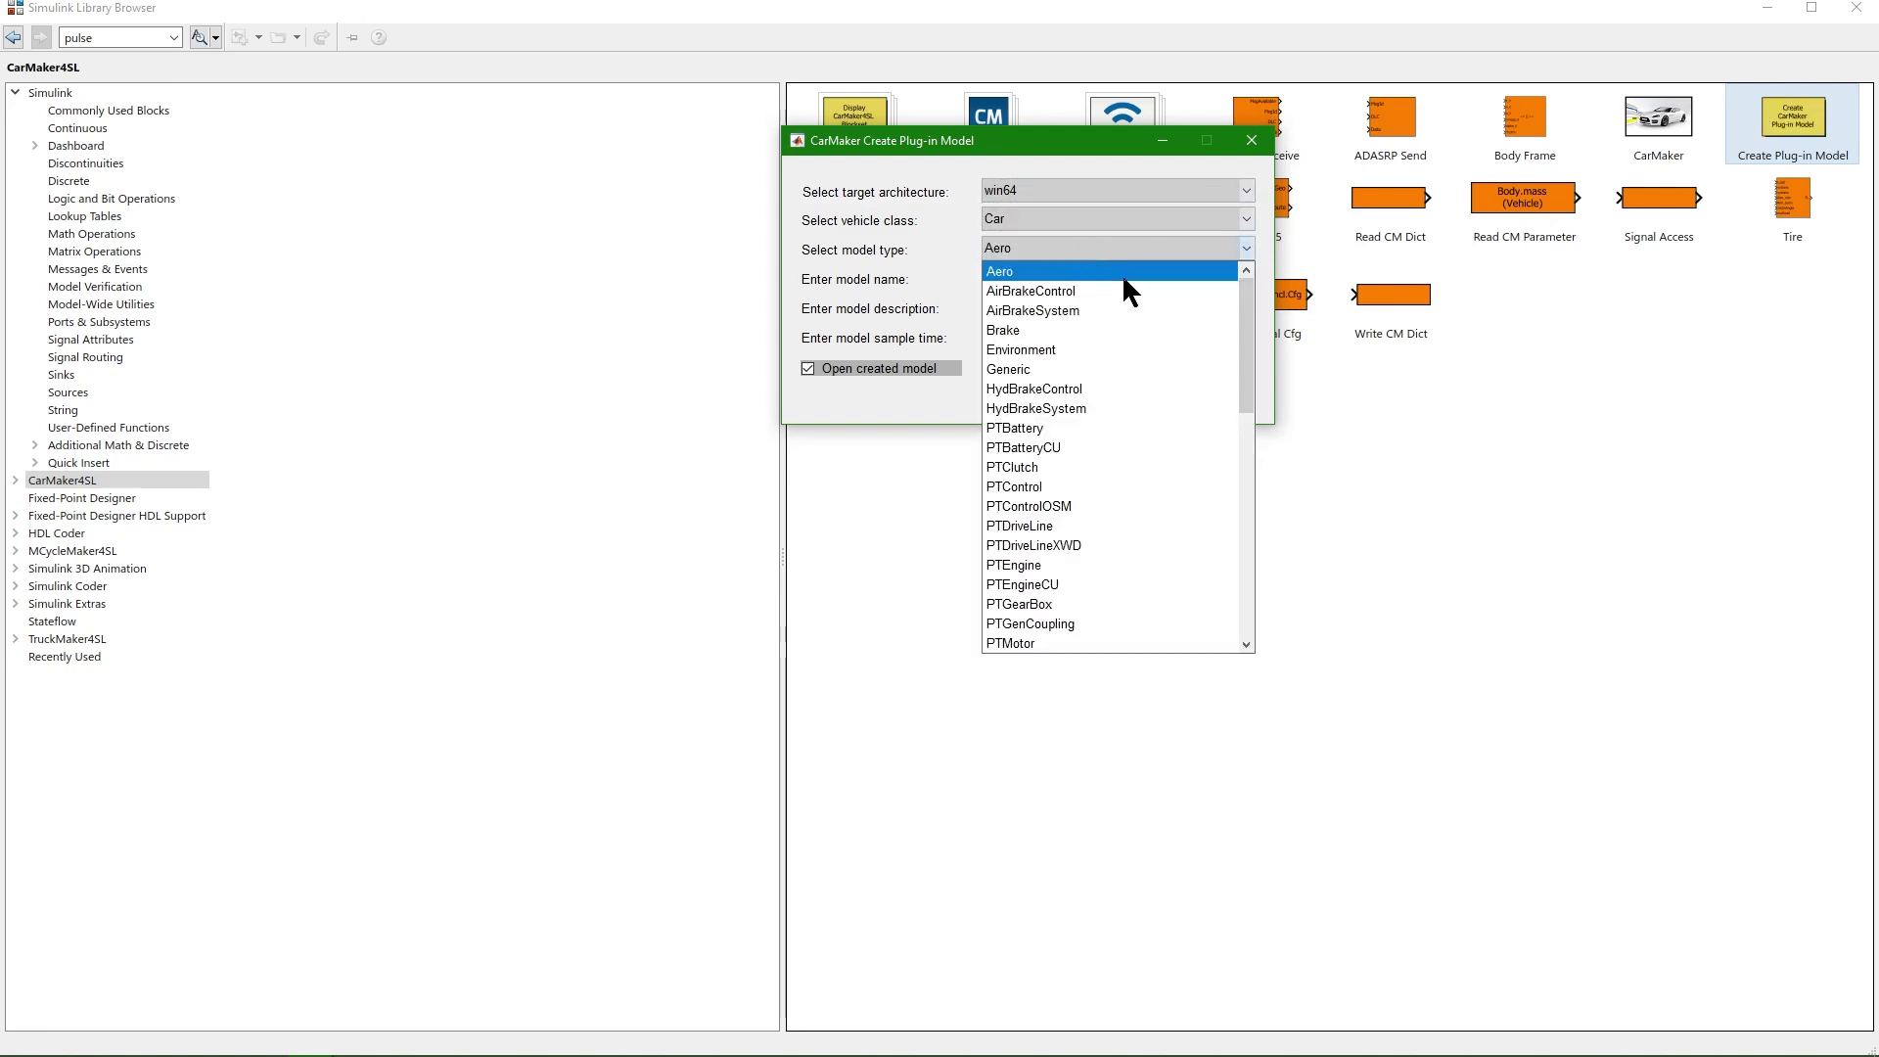
pyautogui.scroll(-1, 1123, 274)
pyautogui.scroll(-4, 1124, 279)
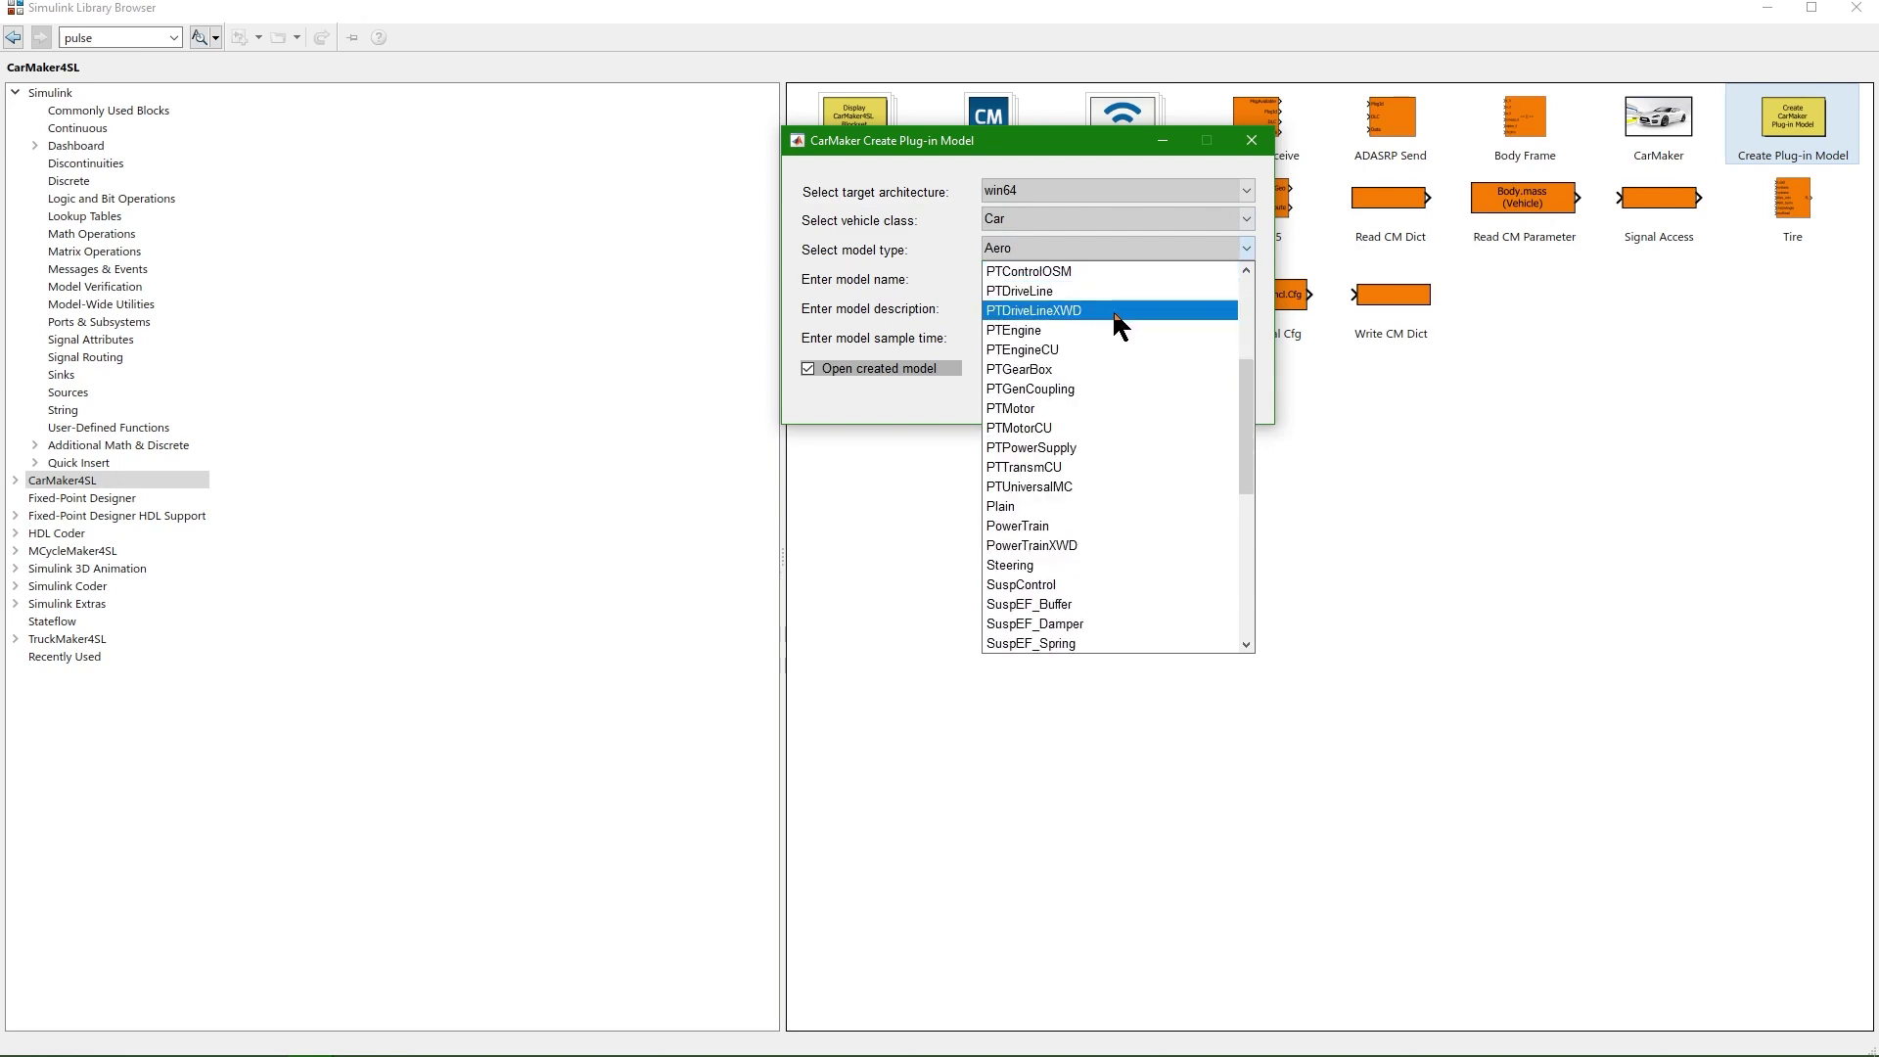
pyautogui.scroll(-6, 1113, 313)
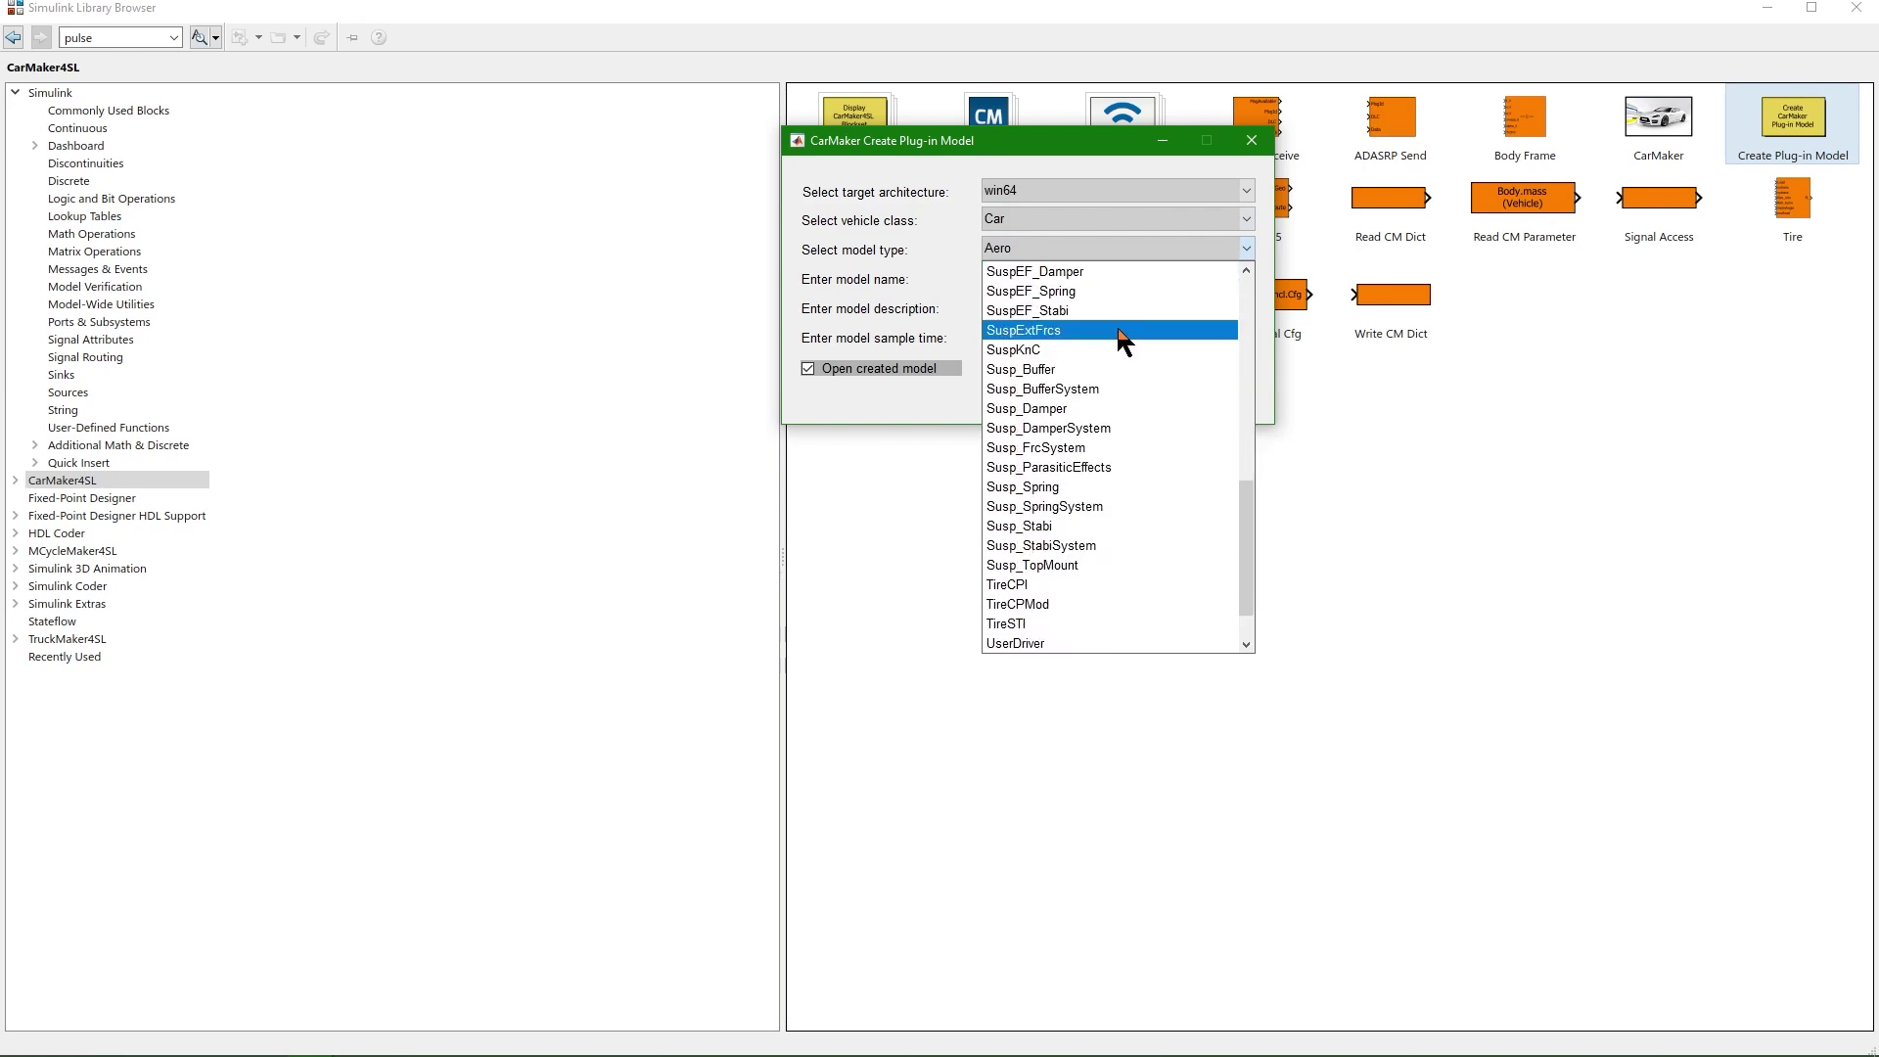
pyautogui.scroll(5, 1113, 331)
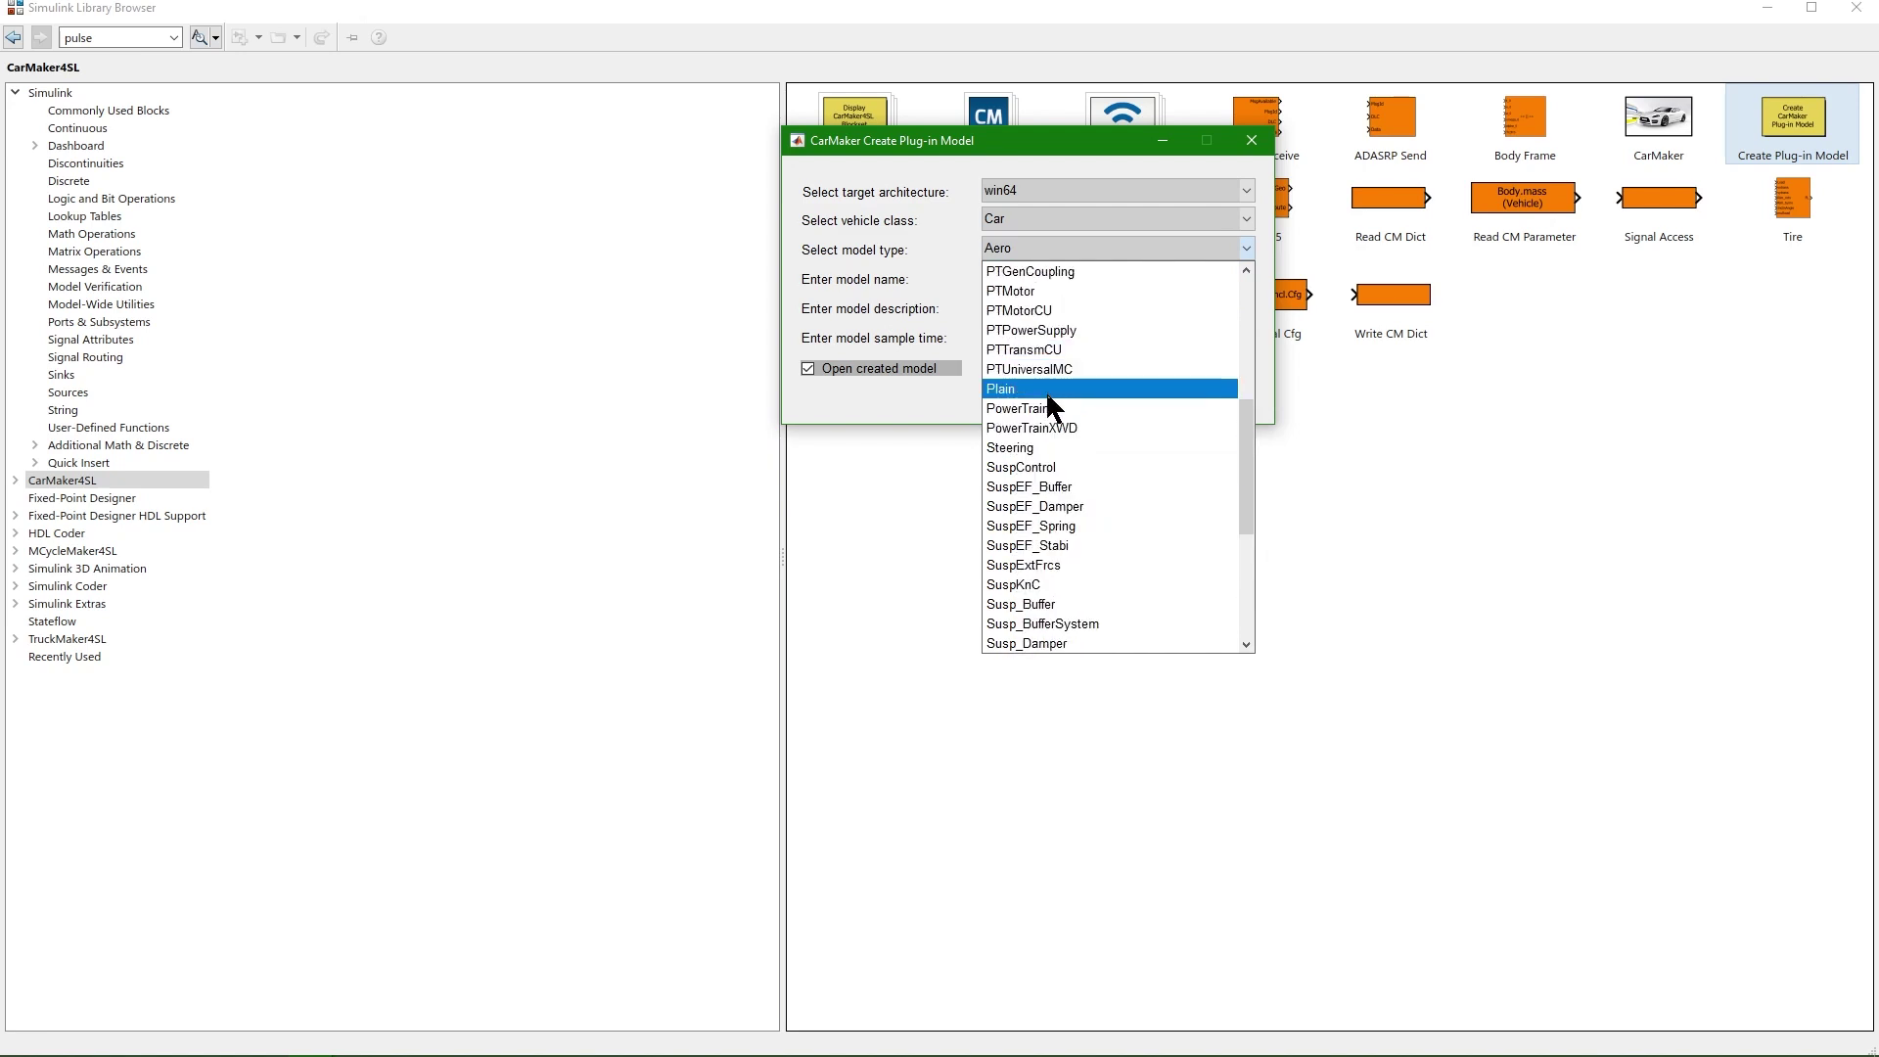
pyautogui.click(1045, 390)
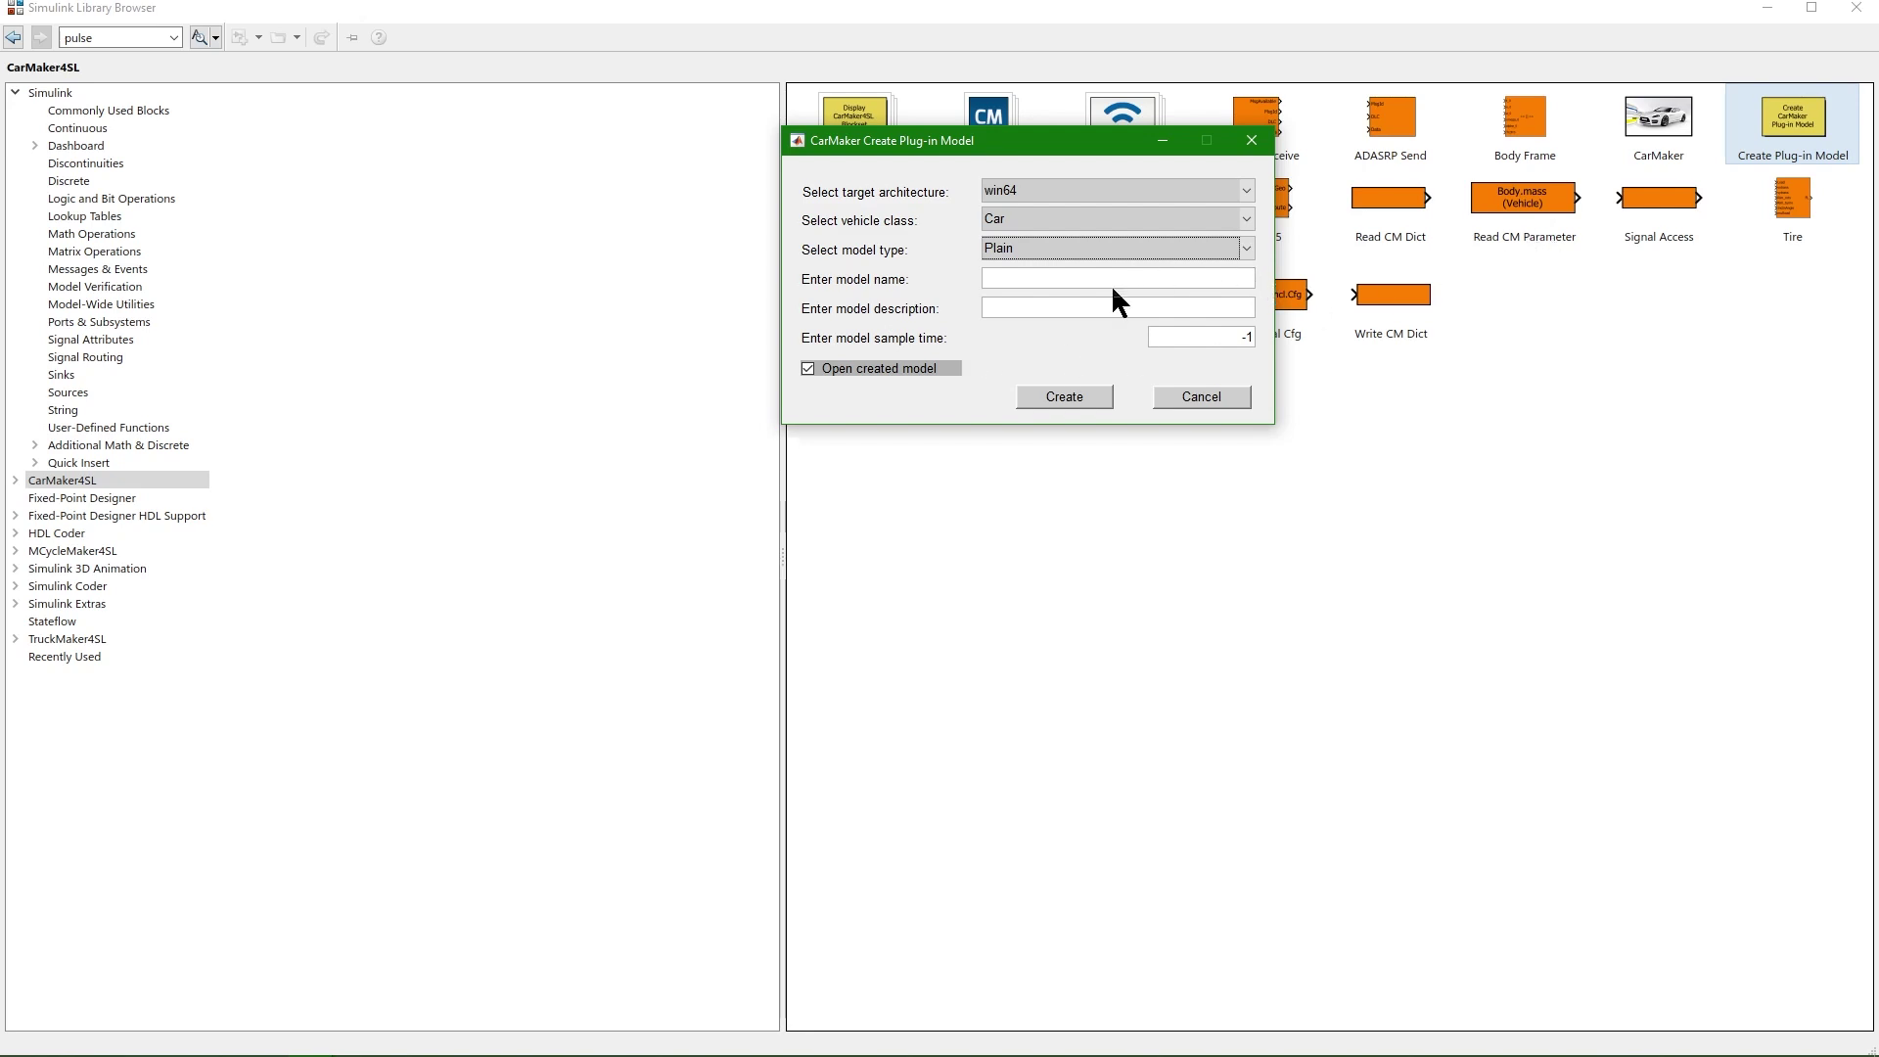
# Step: Choose VehicleControl as the model type and name the plug-in IndicatorAssist_RTW
pyautogui.click(1076, 256)
pyautogui.scroll(-5, 1073, 420)
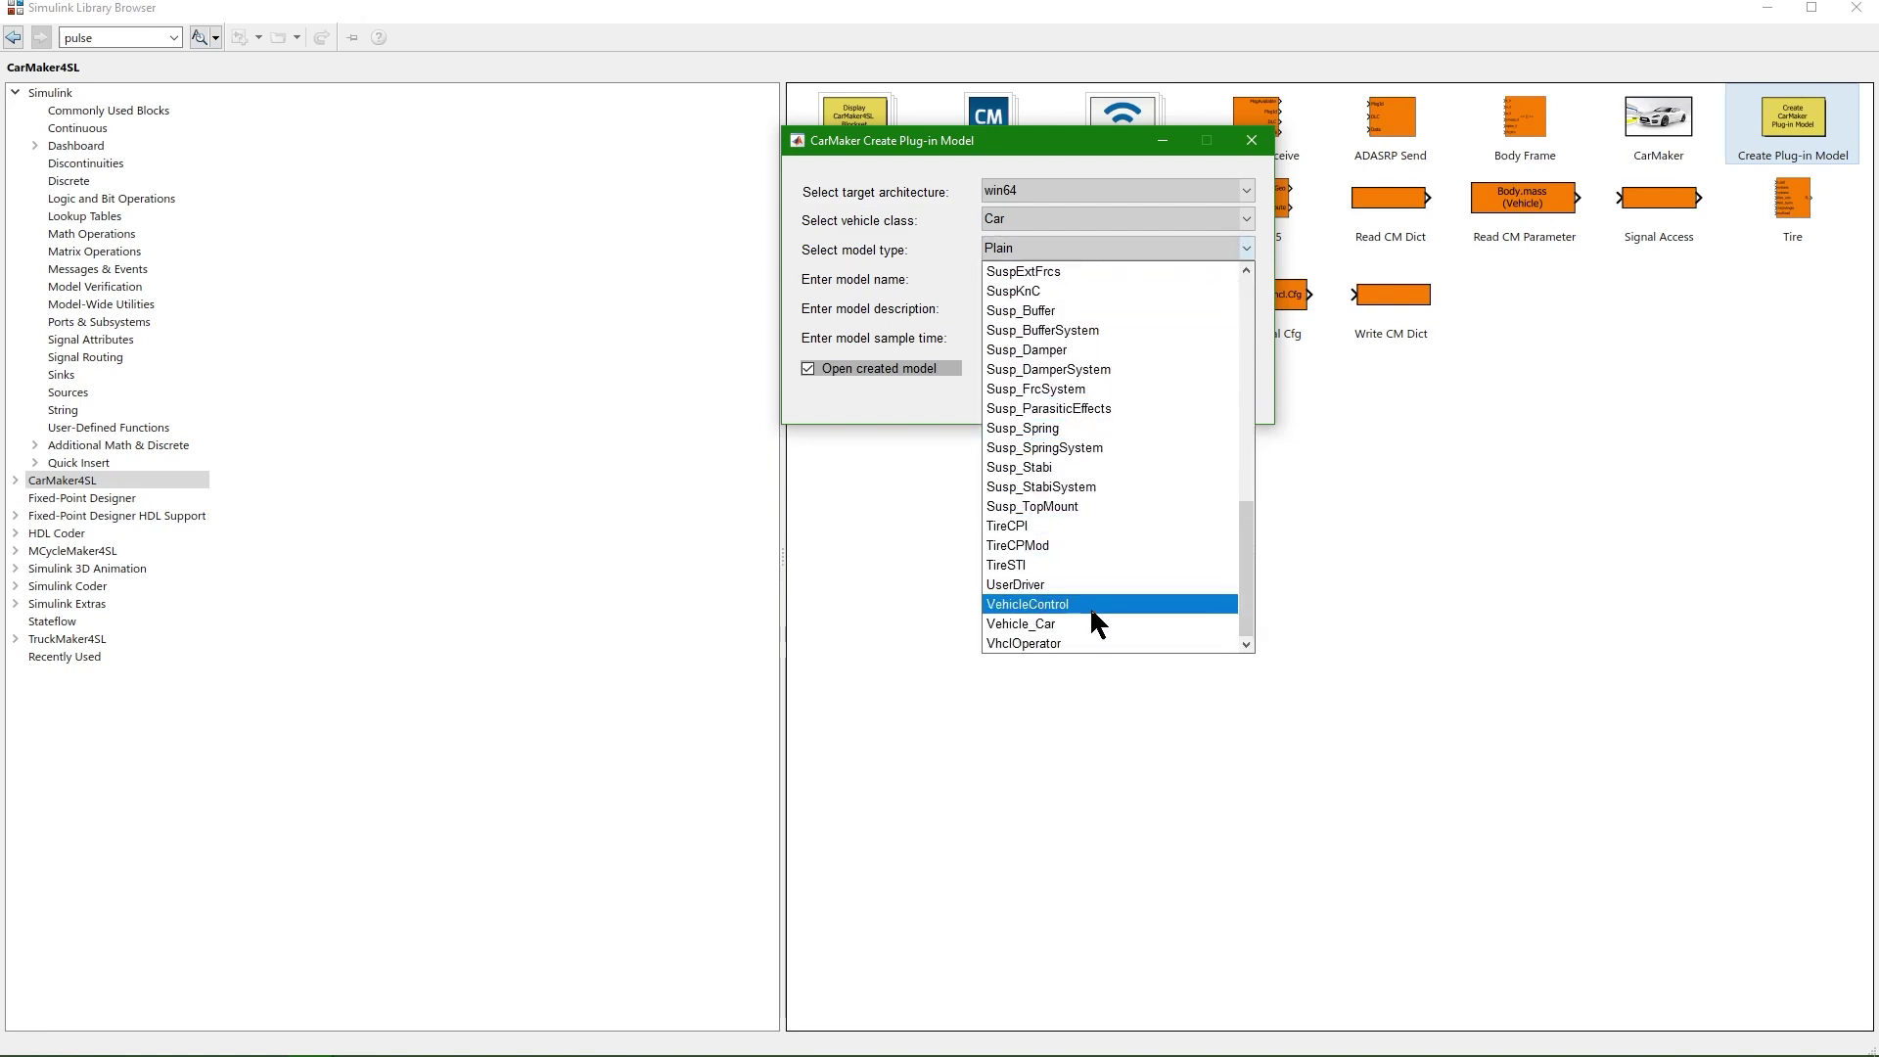
pyautogui.click(1094, 618)
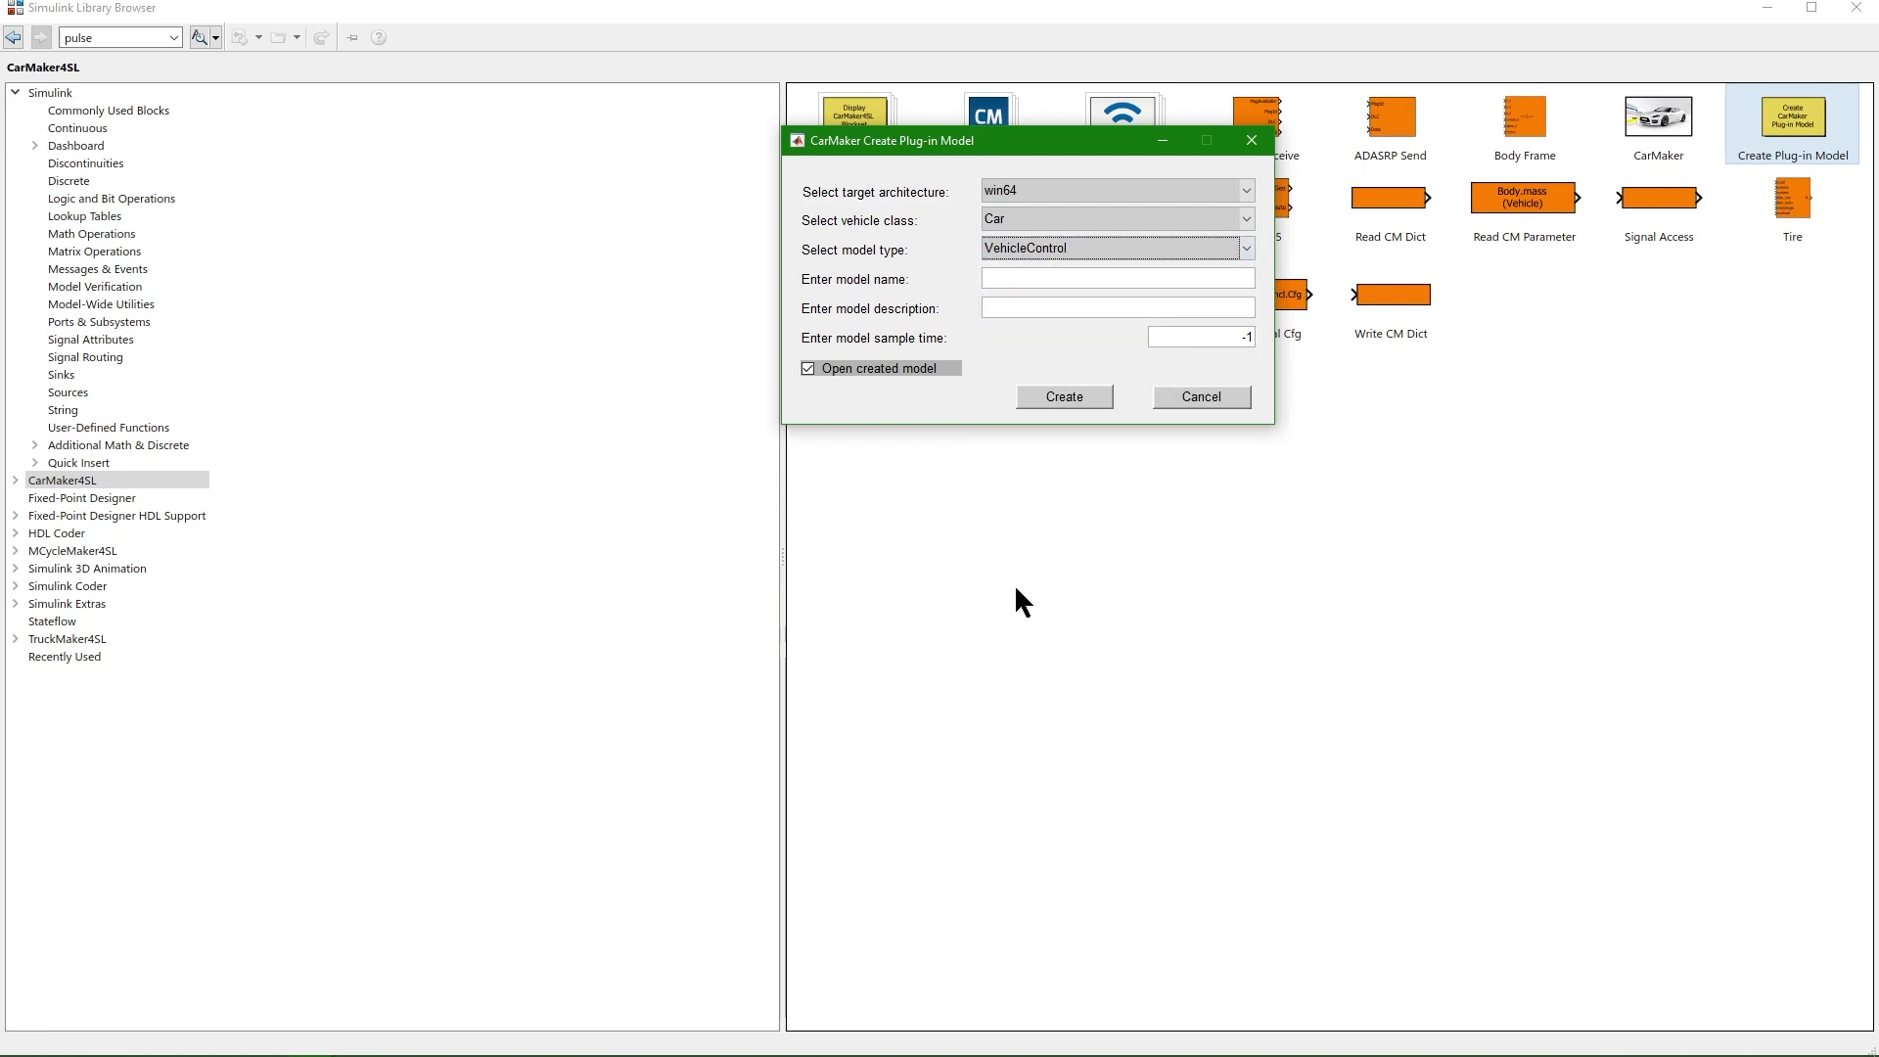
pyautogui.click(1053, 280)
pyautogui.write('IndicatorAss')
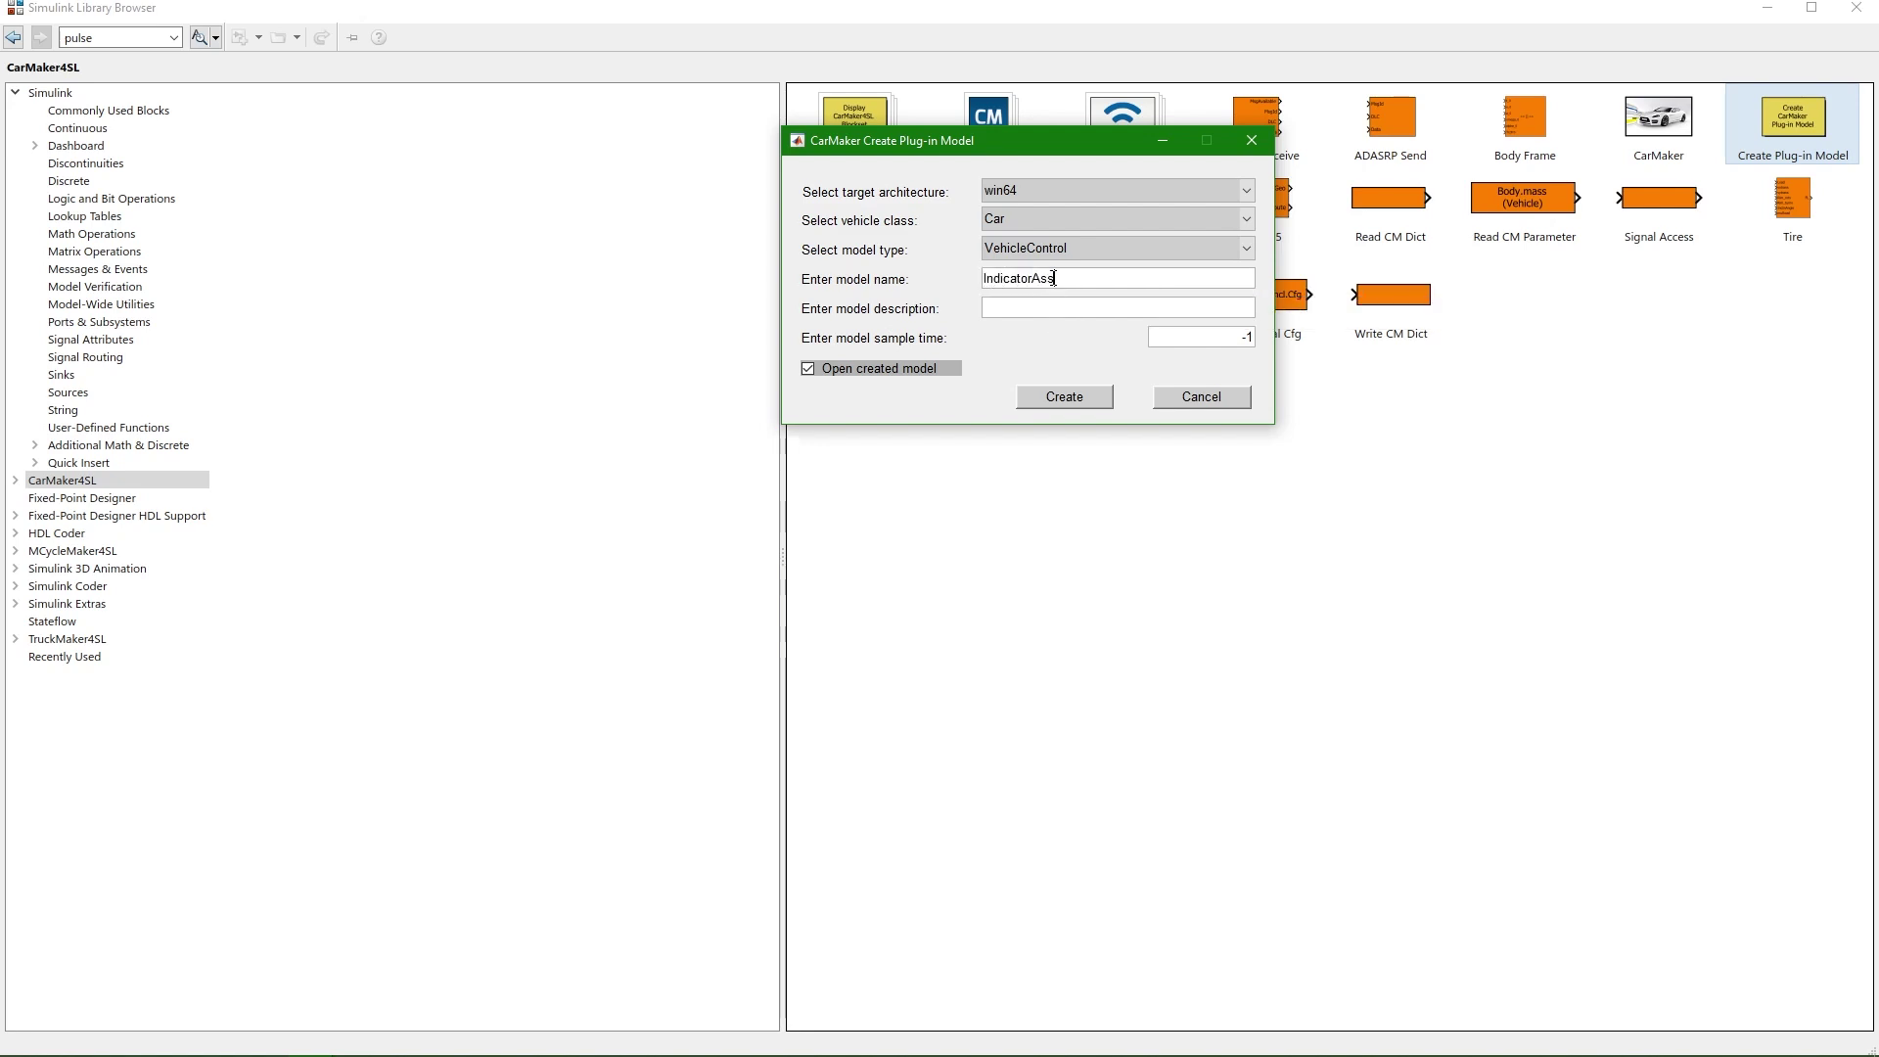
pyautogui.write('ist_RTW')
# Step: Copy the name IndicatorAssist_RTW into the description and create the plug-in model
pyautogui.hotkey('ctrl', 'a')
pyautogui.hotkey('ctrl', 'c')
pyautogui.press('Tab')
pyautogui.hotkey('ctrl', 'v')
pyautogui.click(1084, 397)
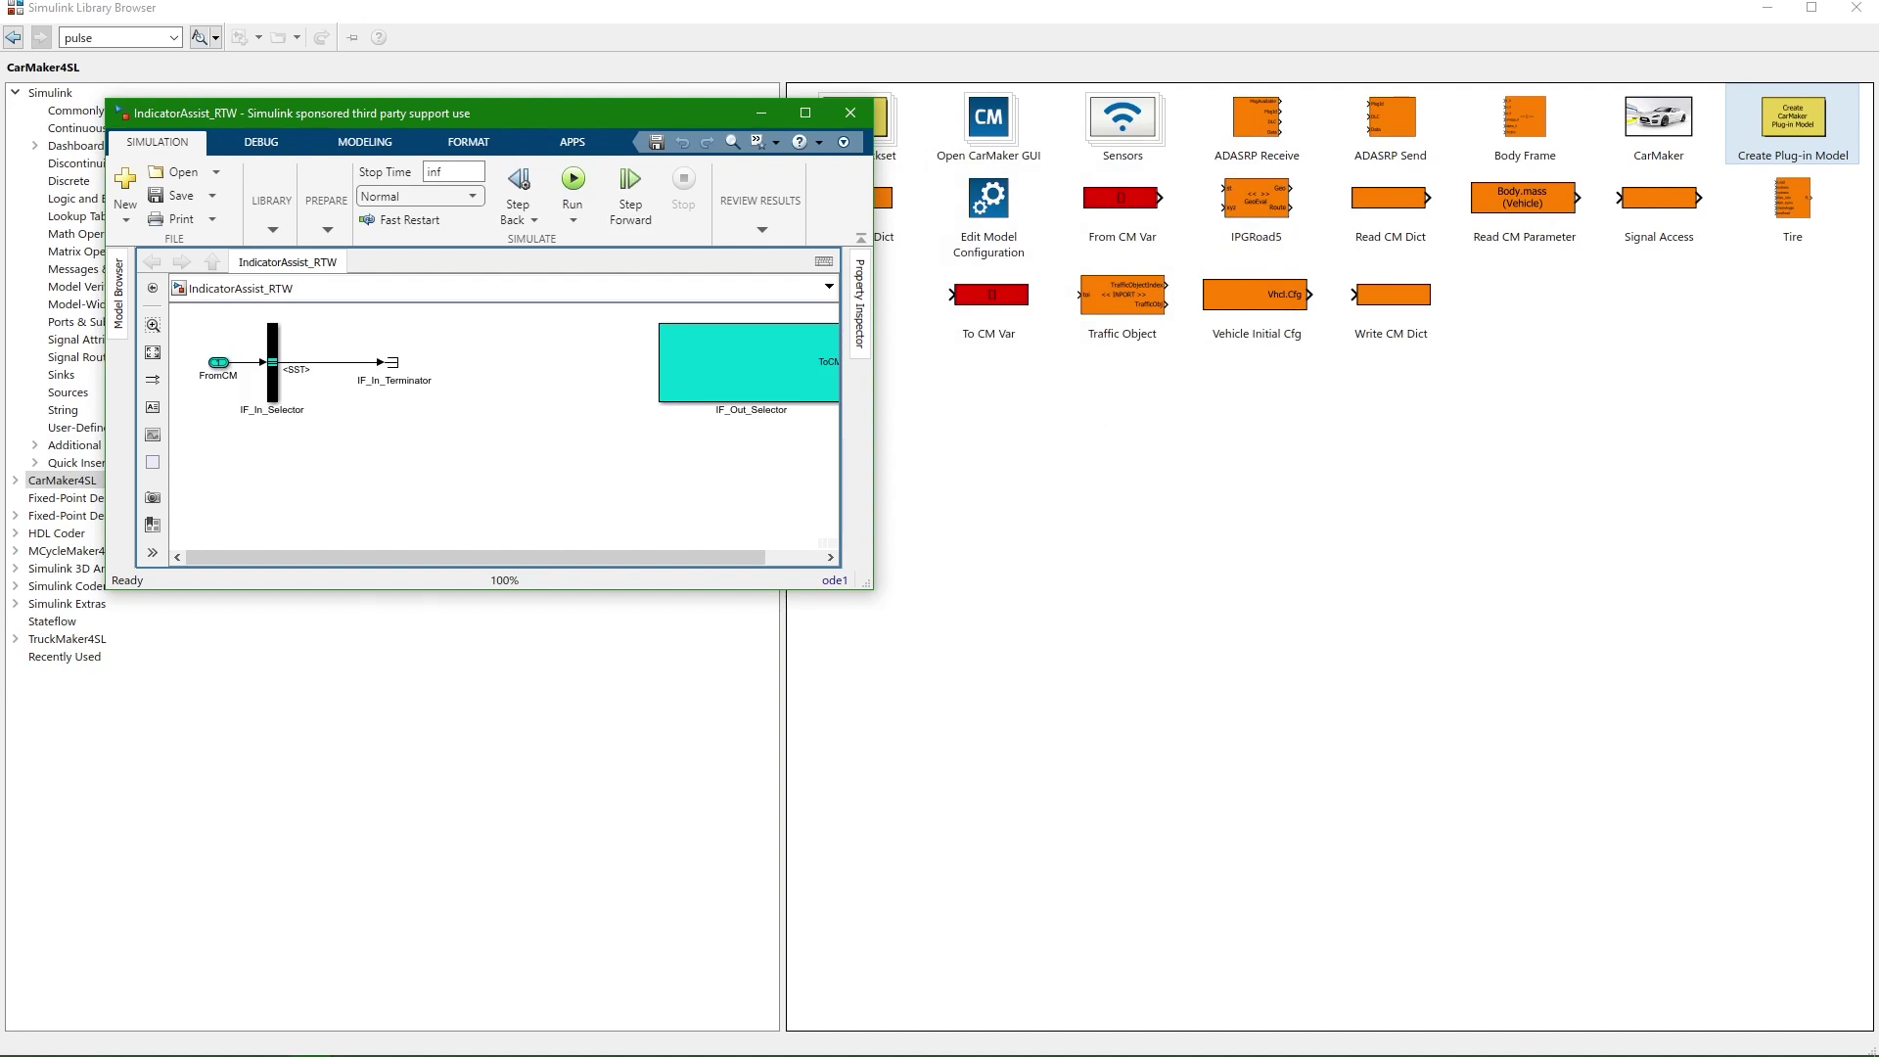
# Step: Add every signal from SST through Lights.Reverse as IF_Out_Selector inputs in cmSignalSelect
pyautogui.click(805, 113)
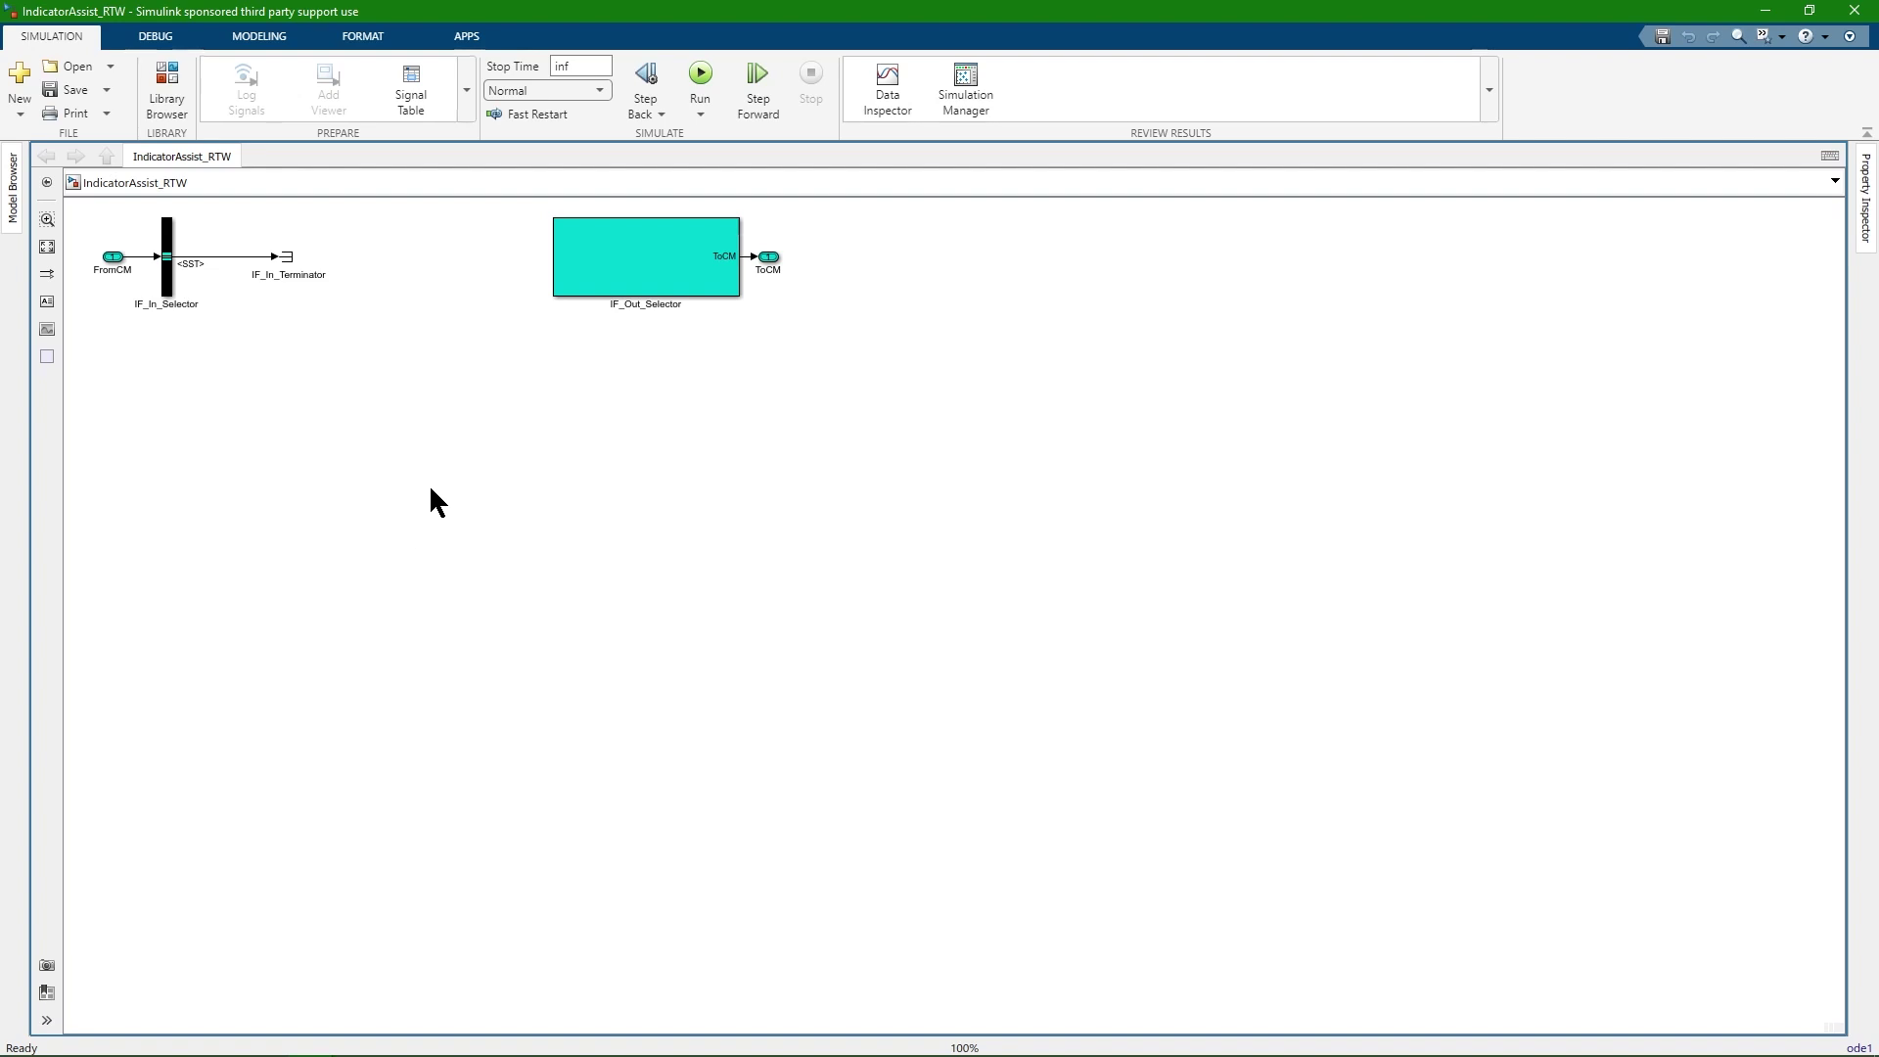
pyautogui.doubleClick(636, 243)
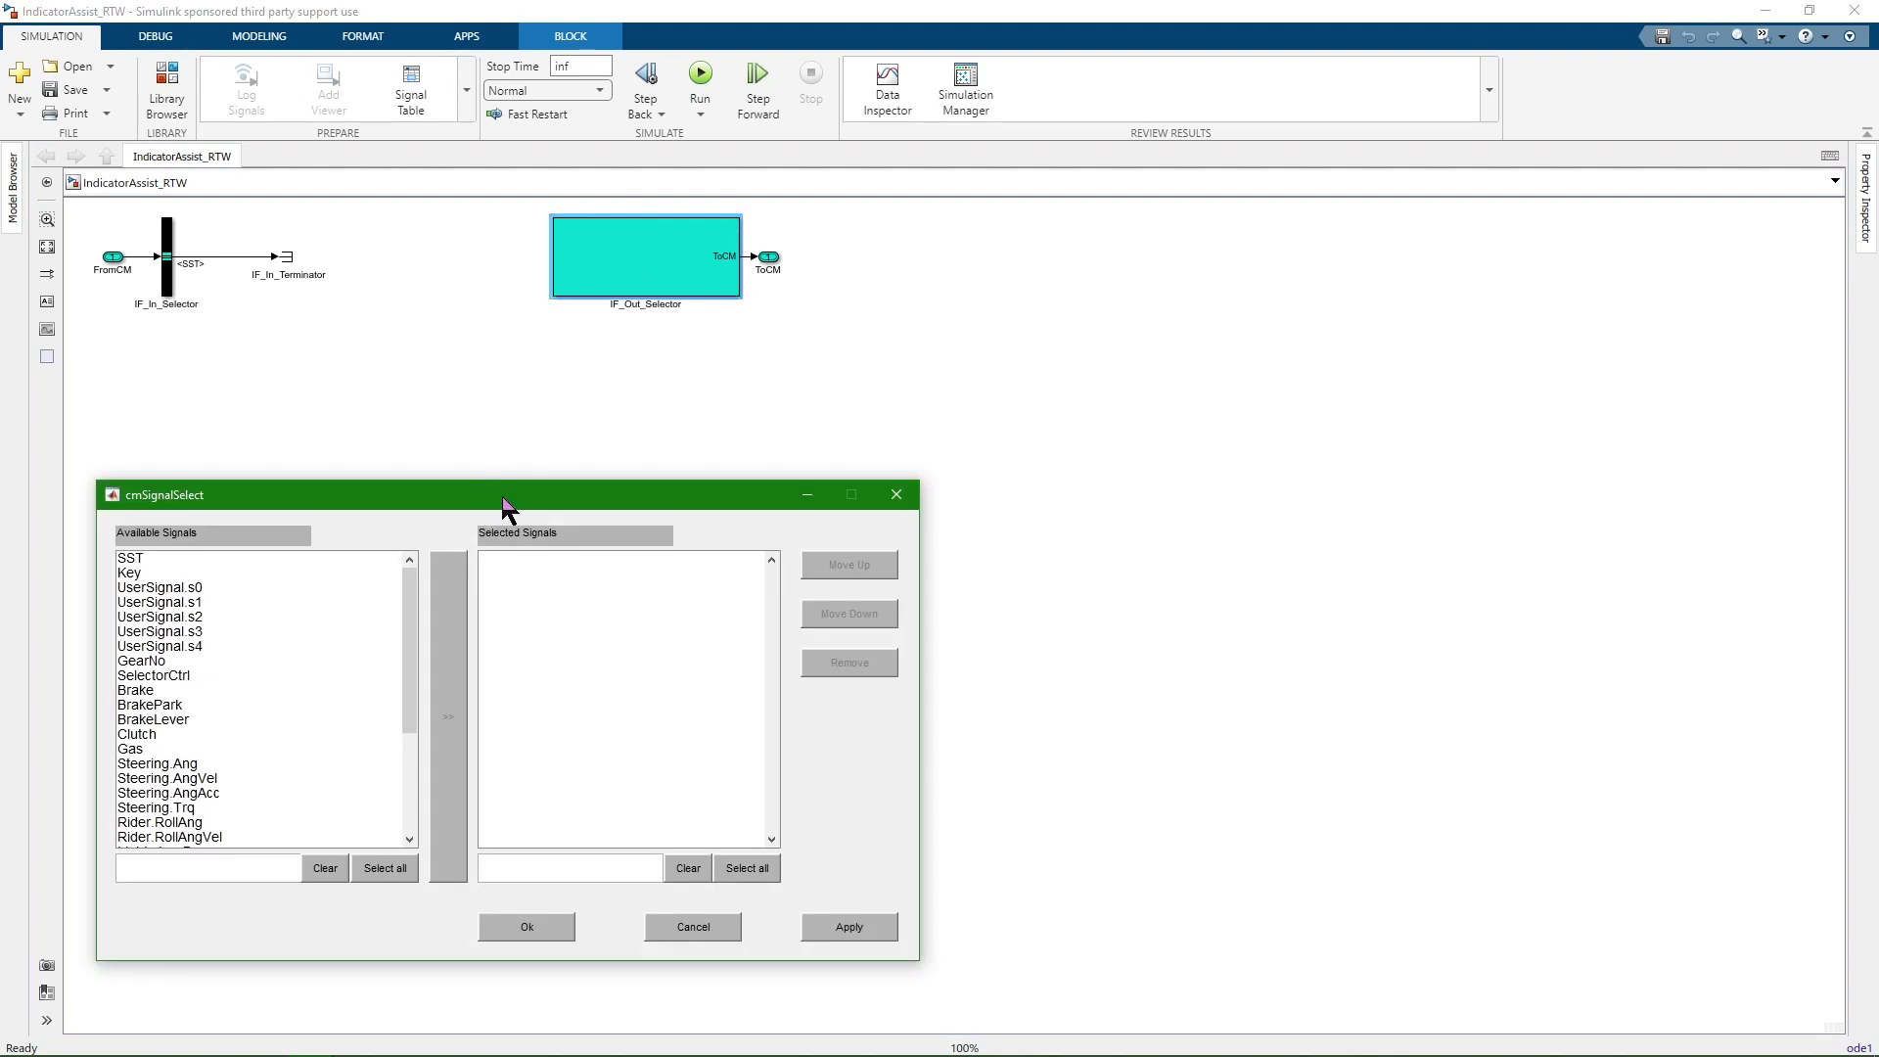
pyautogui.moveTo(503, 508); pyautogui.dragTo(583, 410)
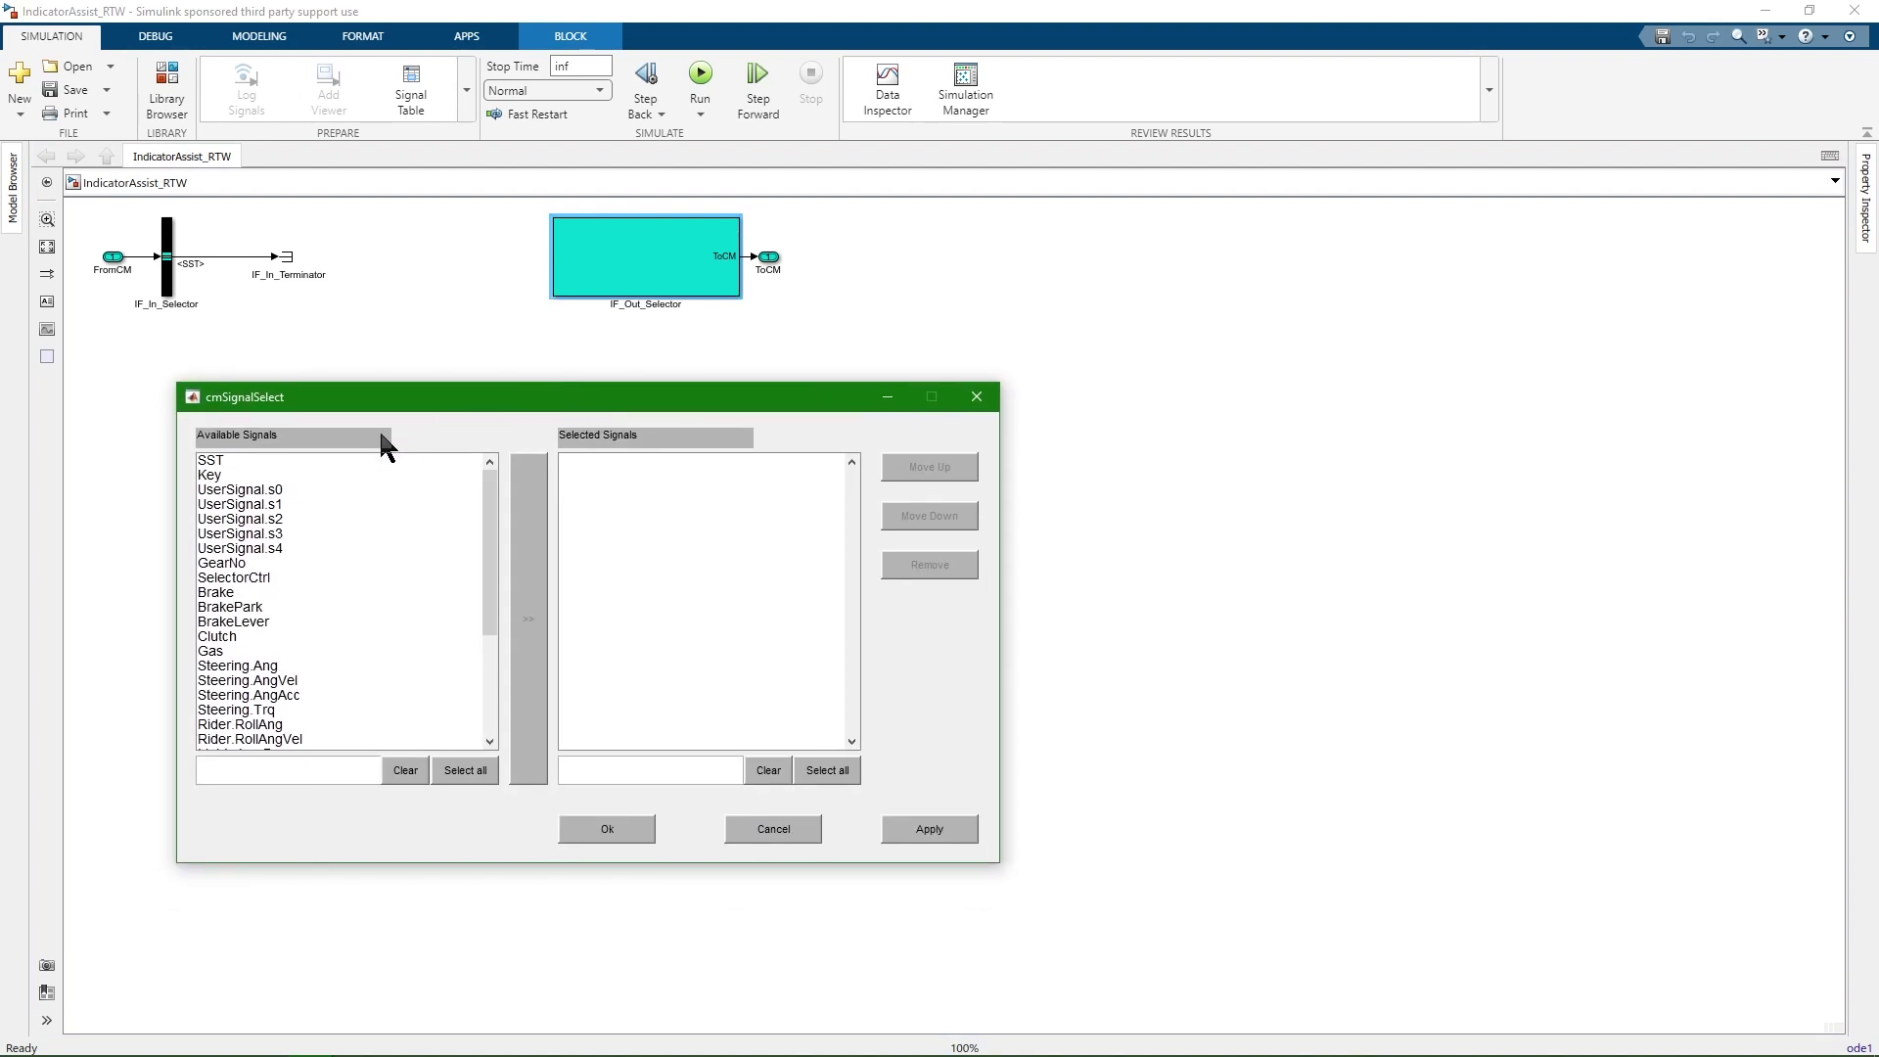
pyautogui.click(314, 459)
pyautogui.scroll(-4, 319, 489)
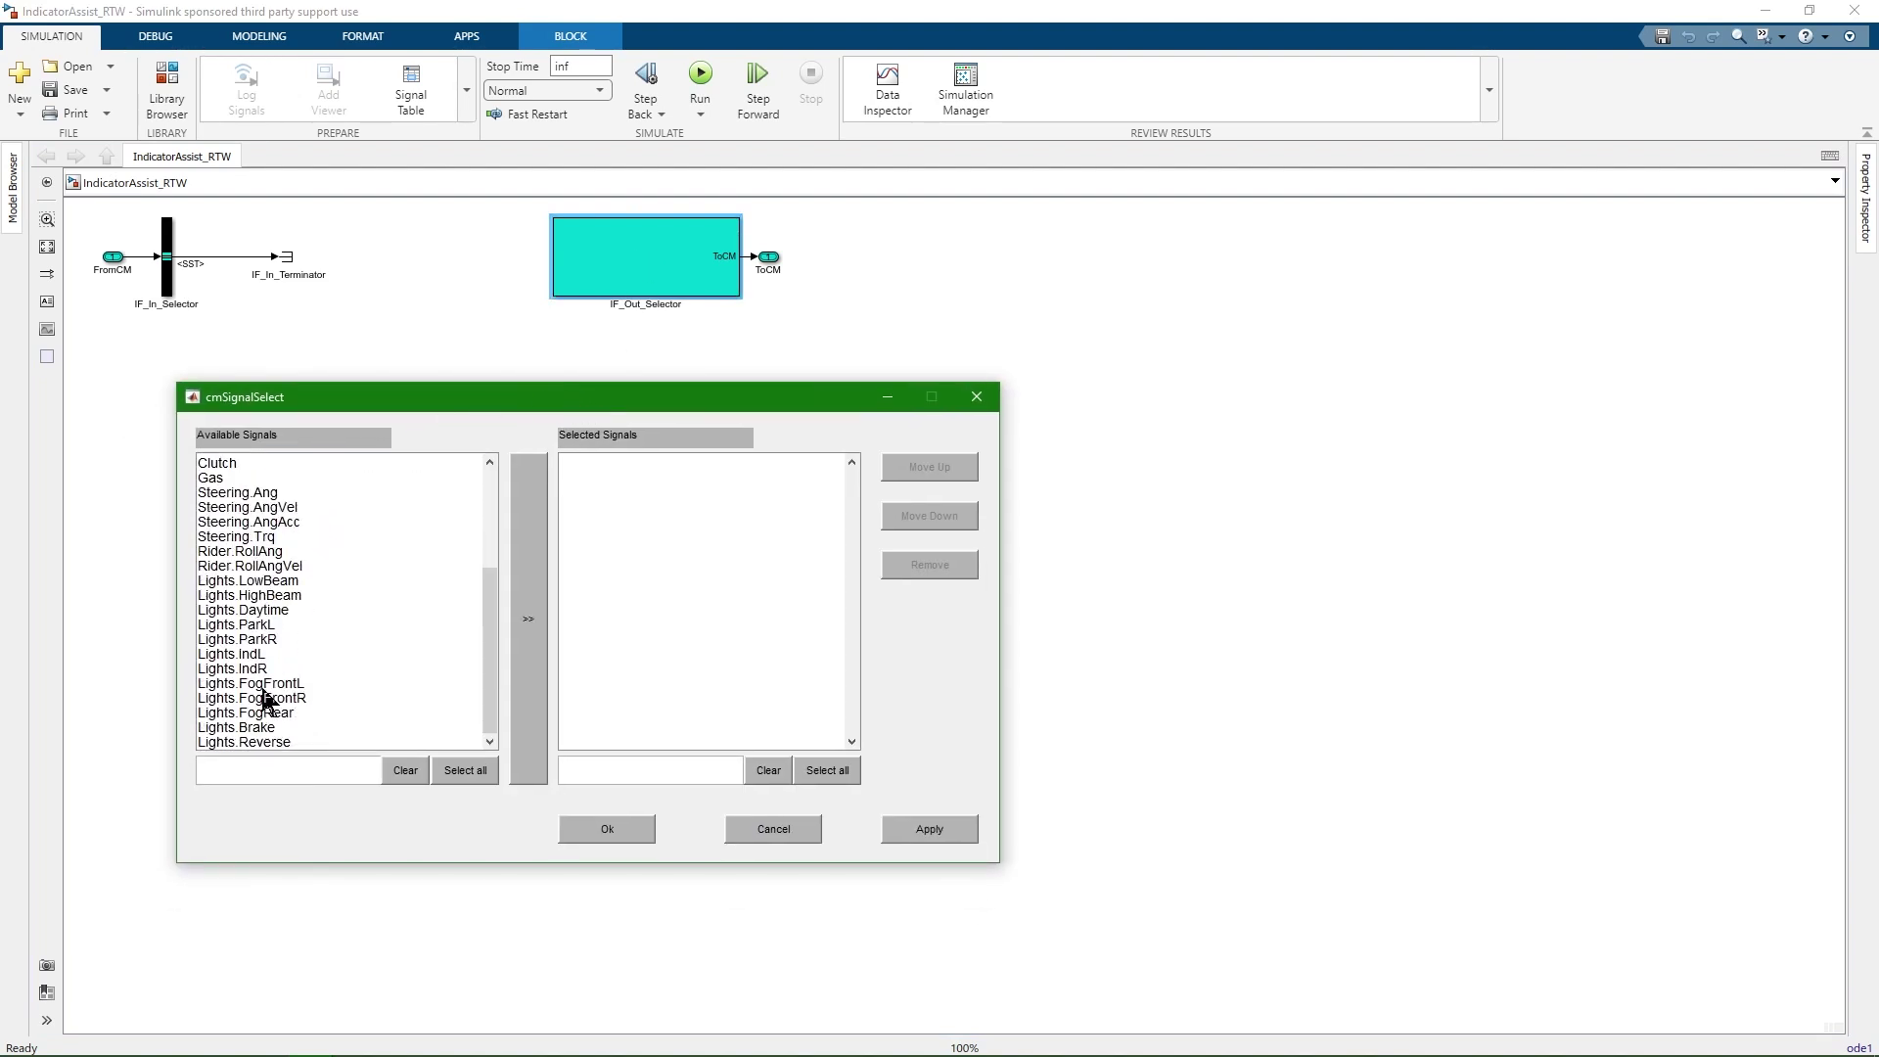
pyautogui.keyDown('shift'); pyautogui.click(260, 741); pyautogui.keyUp('shift')
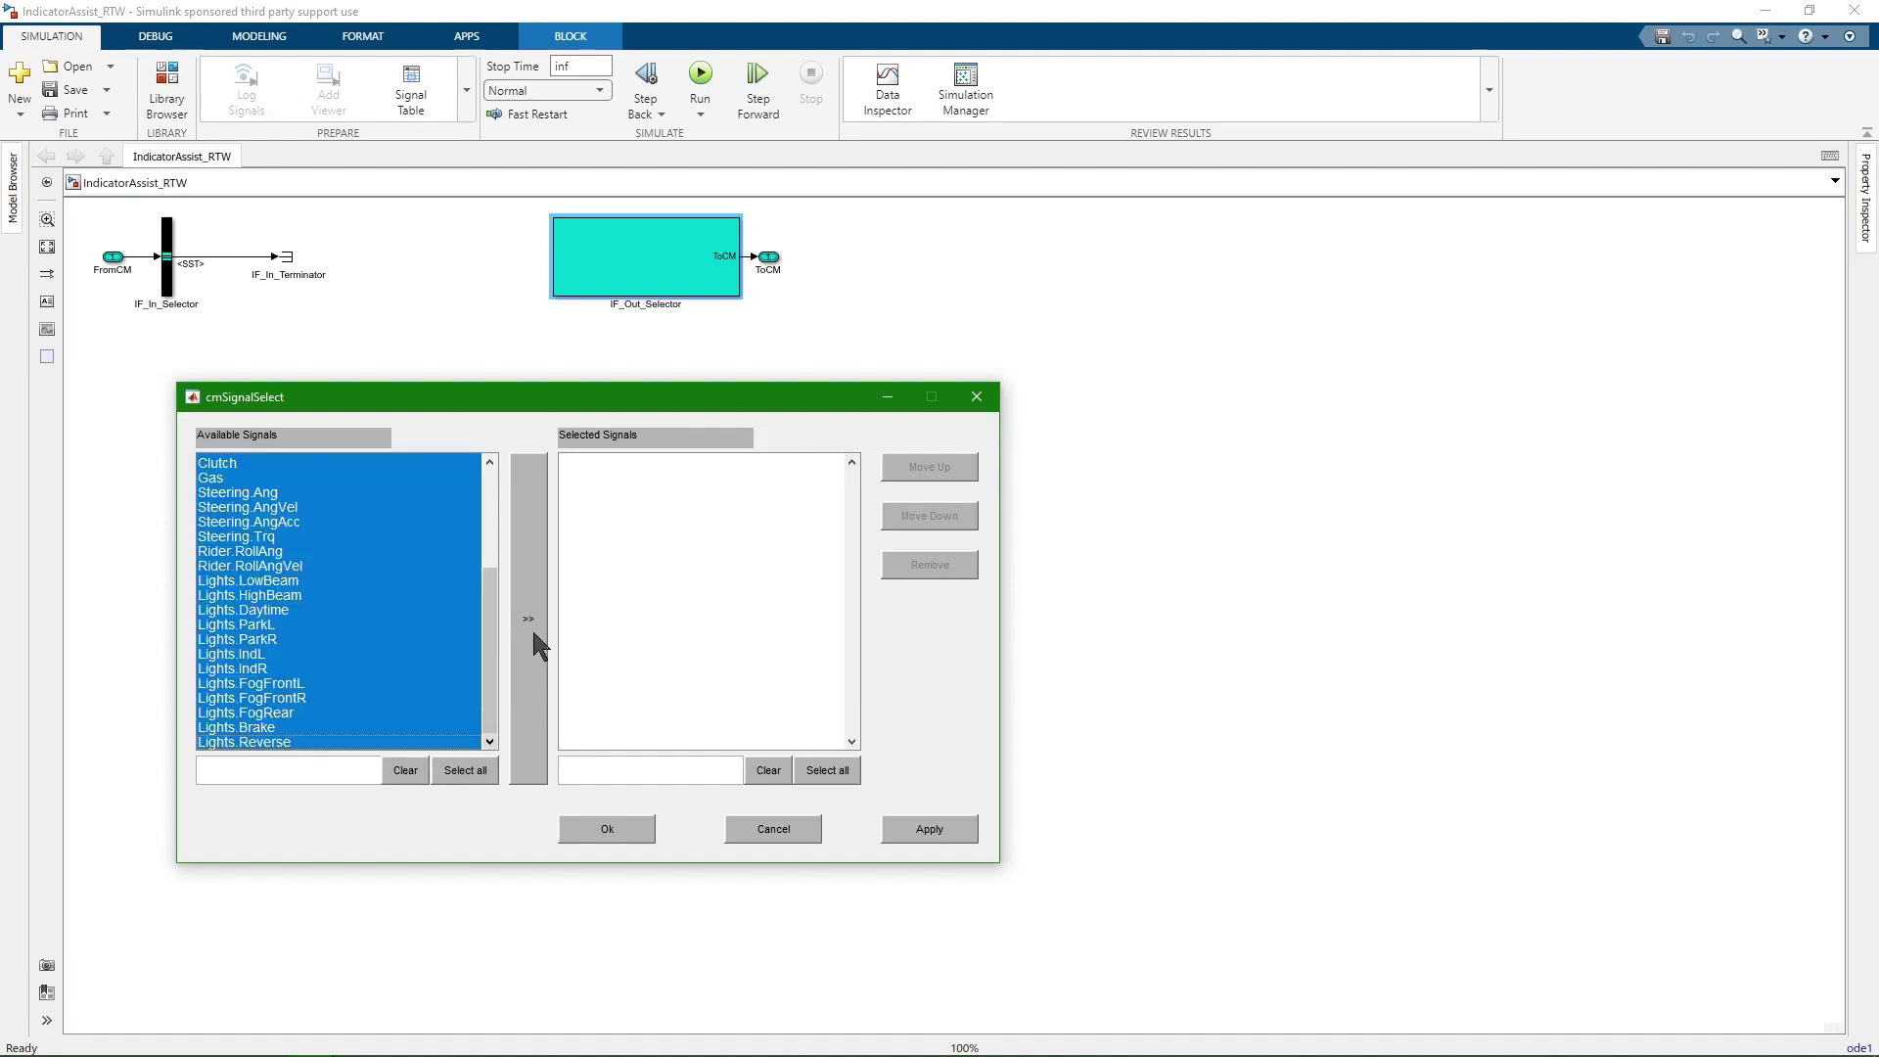
pyautogui.click(528, 618)
pyautogui.click(602, 830)
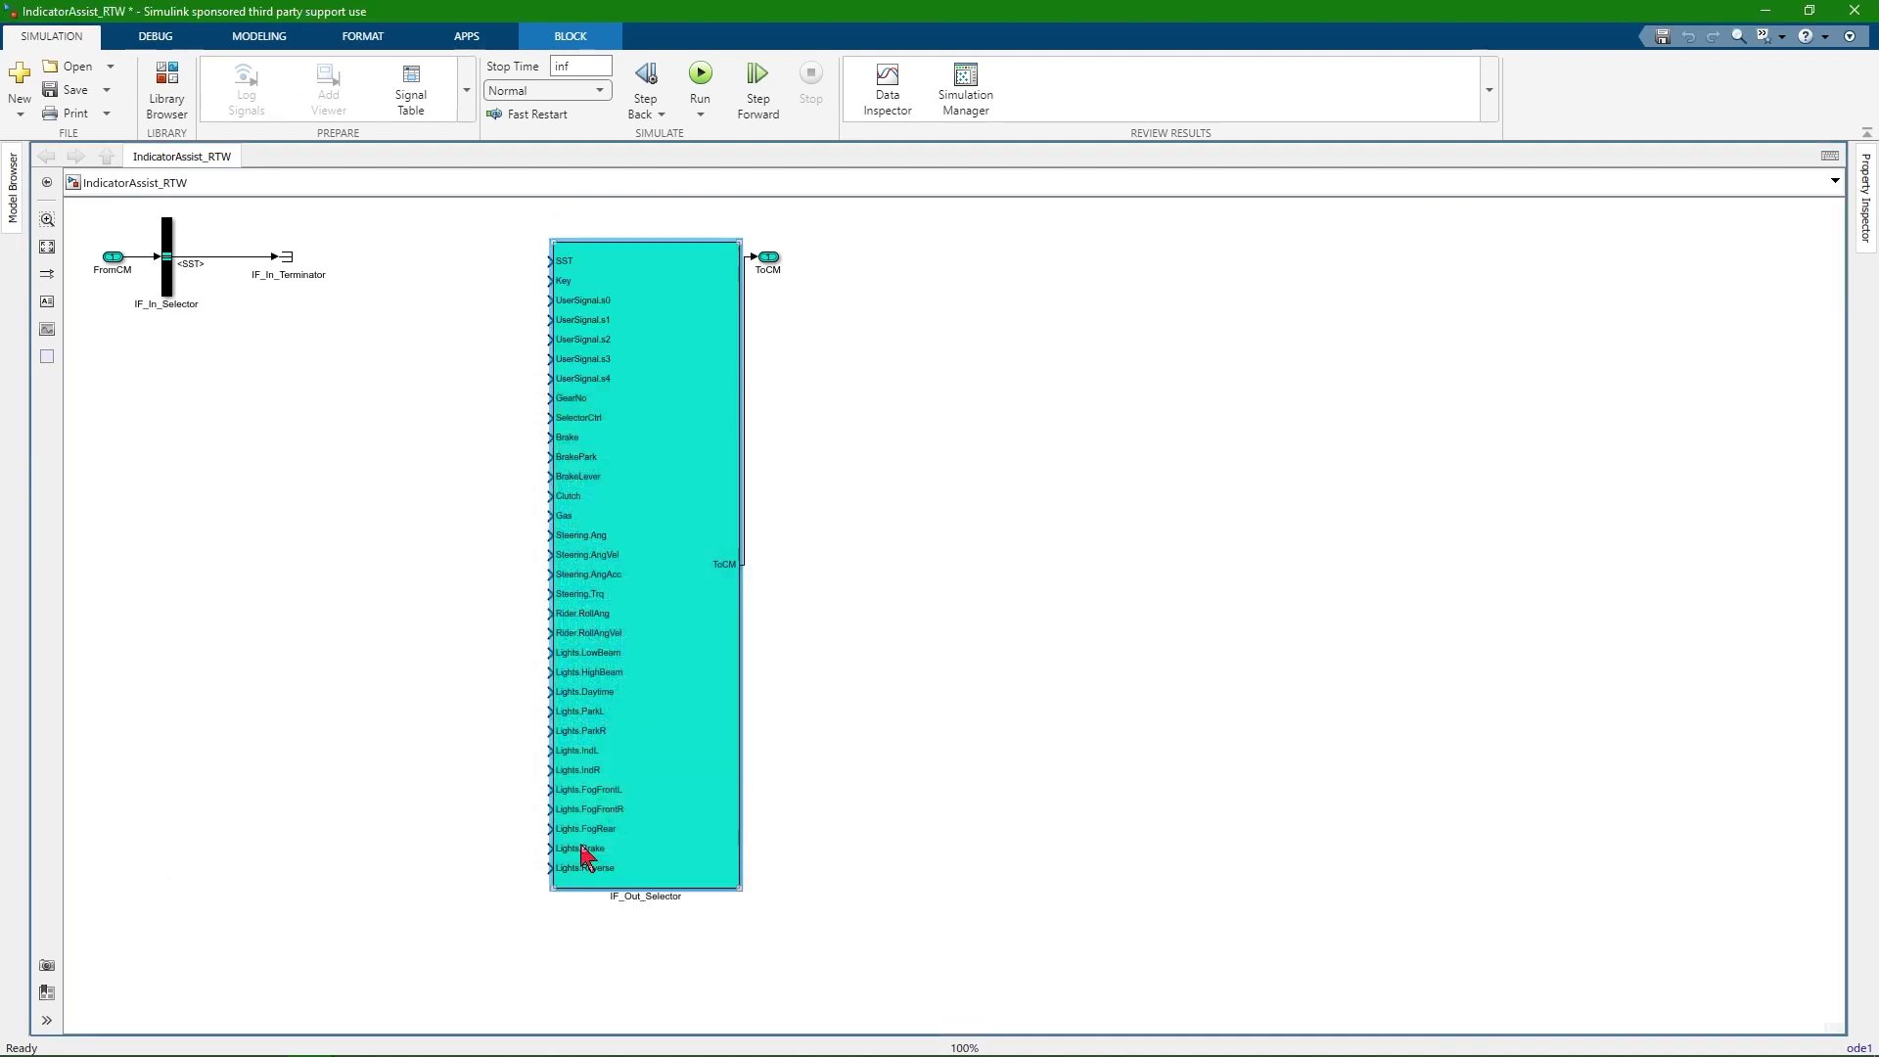
# Step: Open IF_In_Selector's parameters and expand the Lights, Rider, Steering and UserSignal bus groups
pyautogui.click(171, 249)
pyautogui.doubleClick(168, 249)
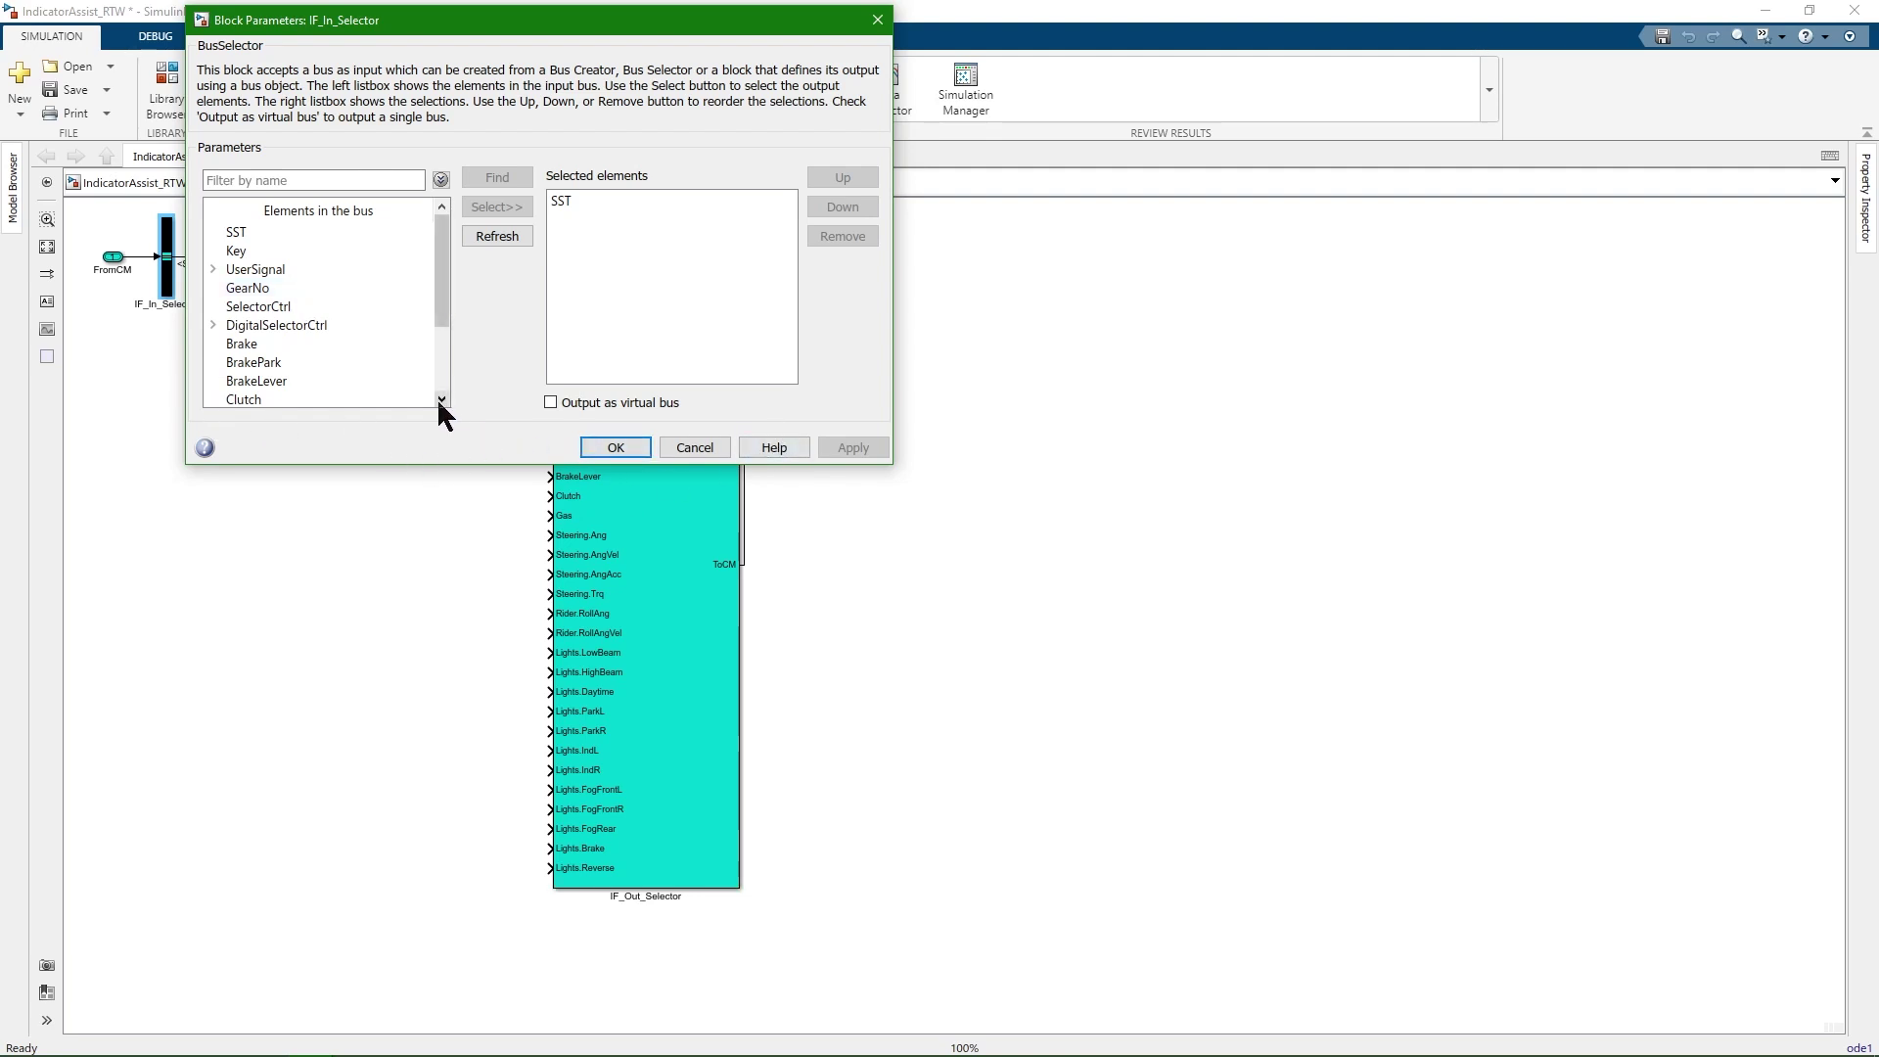
pyautogui.scroll(-2, 399, 377)
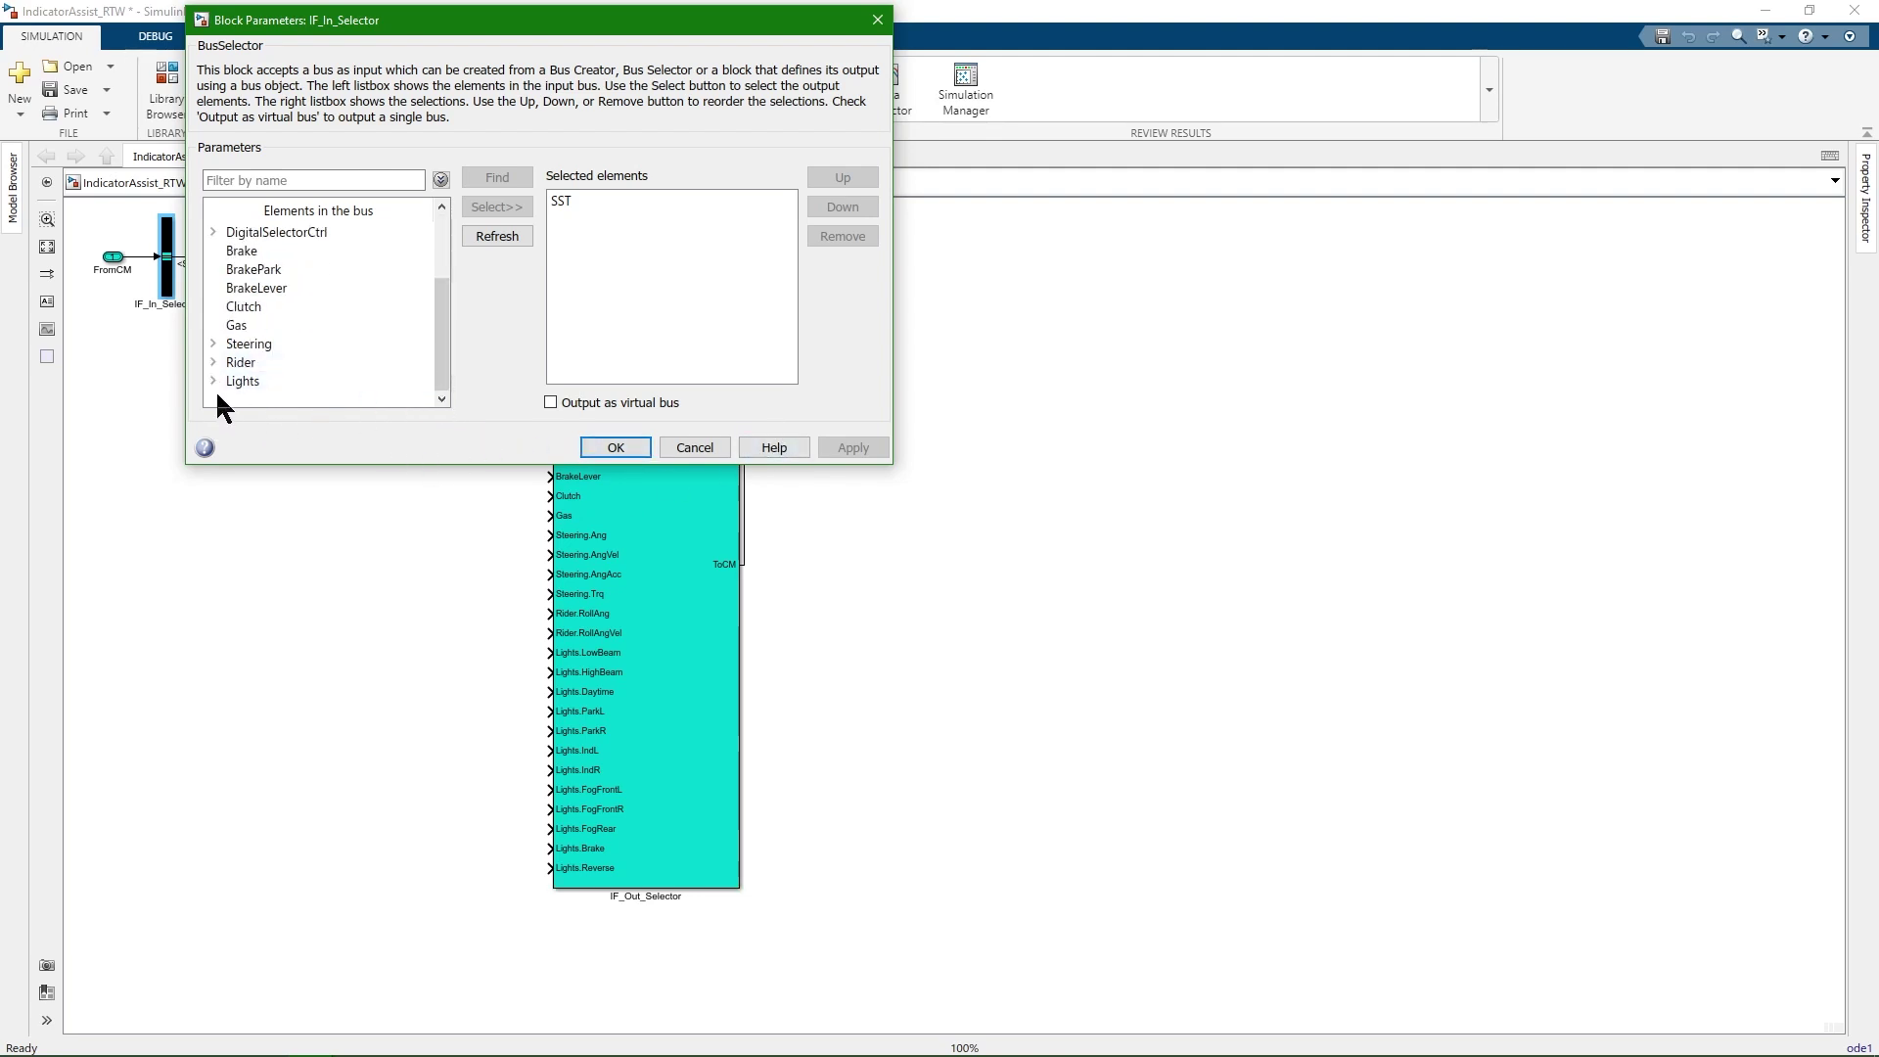
pyautogui.click(212, 382)
pyautogui.click(210, 362)
pyautogui.click(210, 343)
pyautogui.scroll(2, 215, 322)
pyautogui.click(212, 270)
# Step: Select bus elements SST through Lights.Reverse and add them as IF_In_Selector outputs
pyautogui.moveTo(262, 232); pyautogui.dragTo(267, 379)
pyautogui.scroll(-2, 282, 364)
pyautogui.scroll(-2, 279, 292)
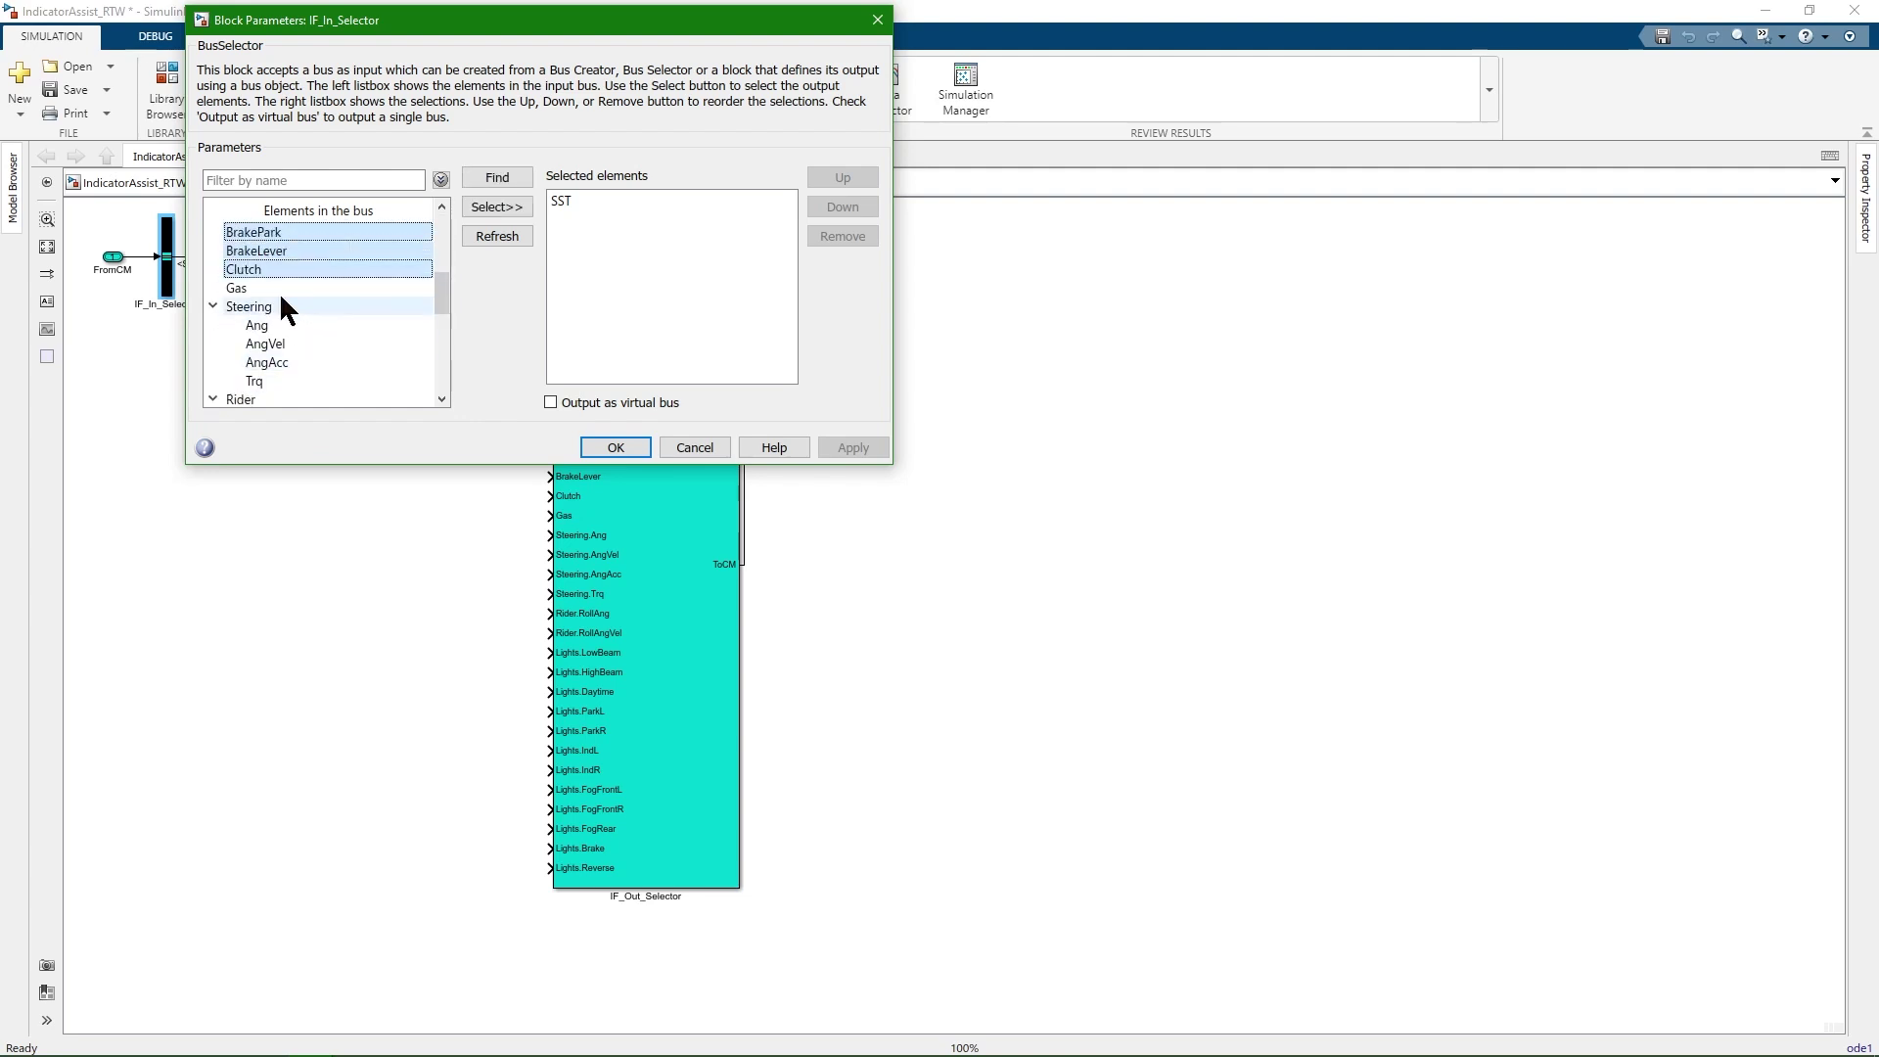
pyautogui.moveTo(280, 297); pyautogui.dragTo(280, 379)
pyautogui.scroll(-4, 280, 379)
pyautogui.scroll(1, 279, 370)
pyautogui.click(289, 255)
pyautogui.moveTo(289, 261); pyautogui.dragTo(308, 360)
pyautogui.scroll(-3, 290, 357)
pyautogui.click(496, 206)
pyautogui.scroll(-6, 718, 320)
pyautogui.click(632, 451)
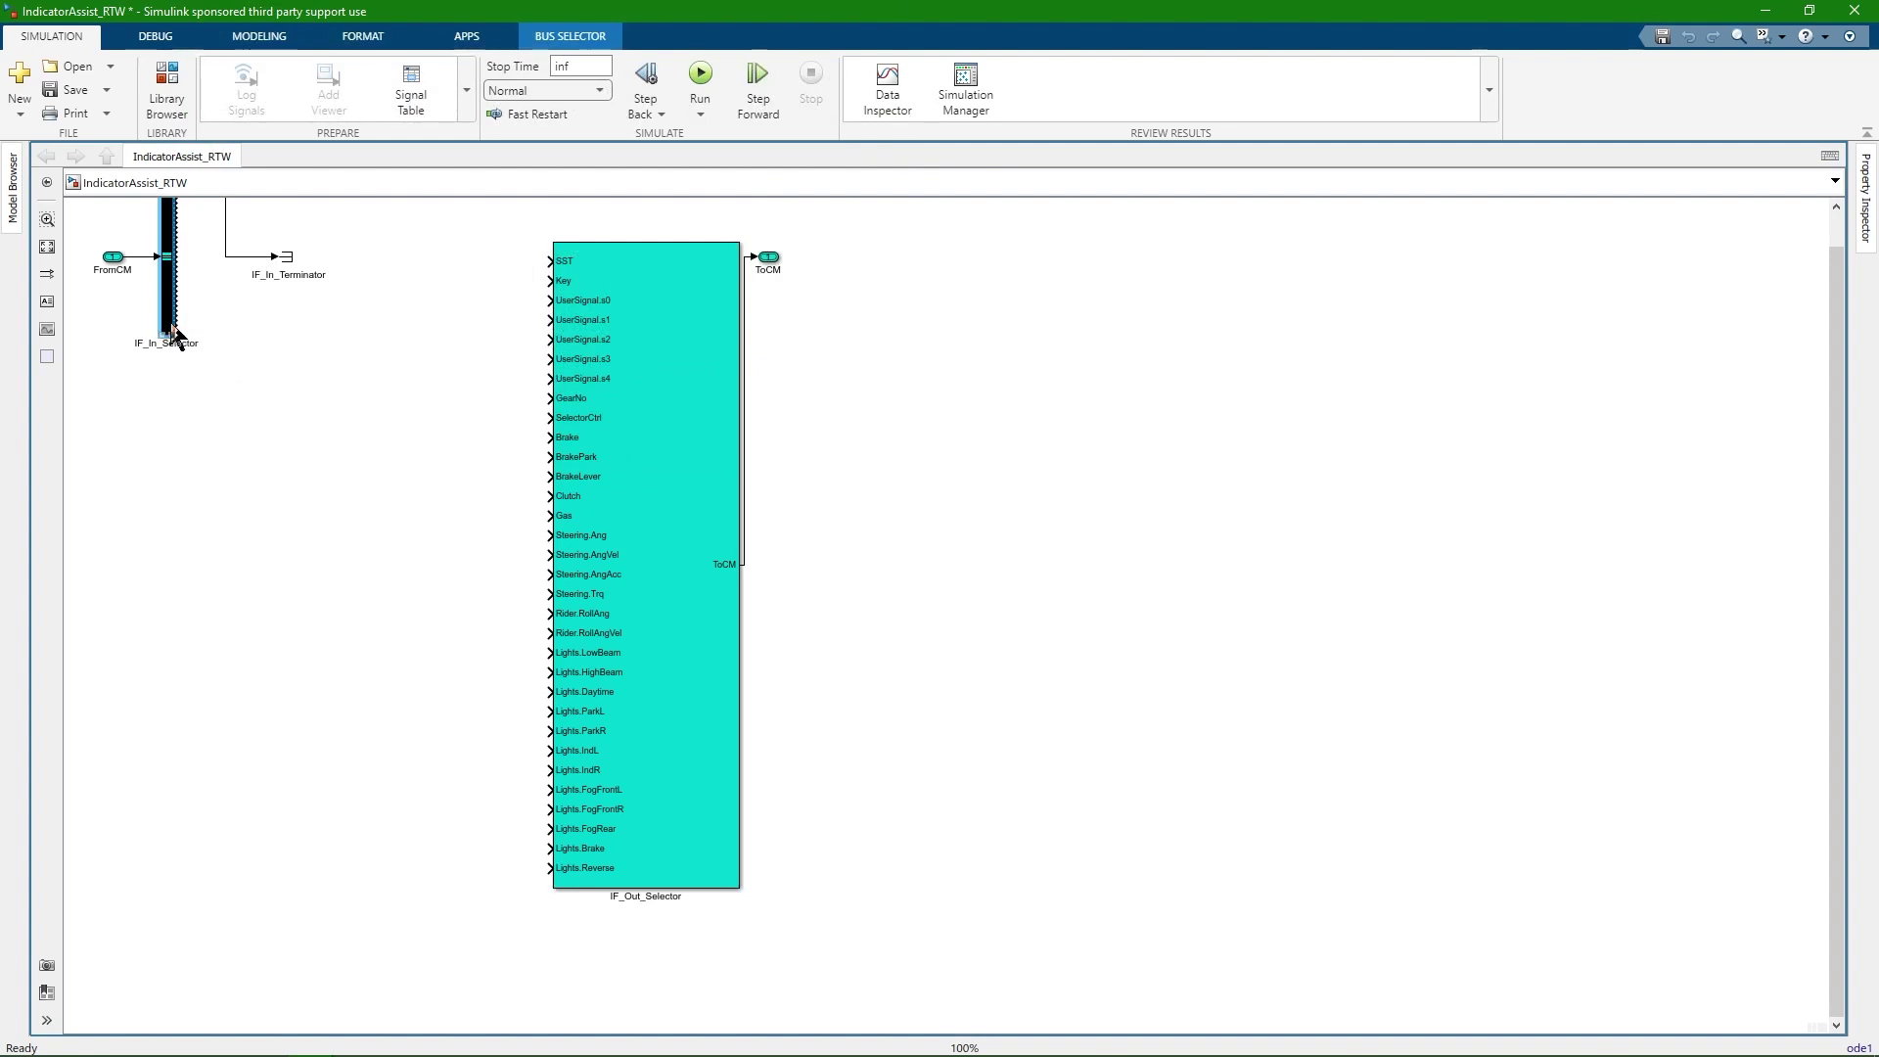
# Step: Stretch IF_In_Selector taller and dock it against IF_Out_Selector with outputs aligned to inputs
pyautogui.moveTo(162, 336); pyautogui.dragTo(135, 908)
pyautogui.moveTo(146, 818); pyautogui.dragTo(419, 822)
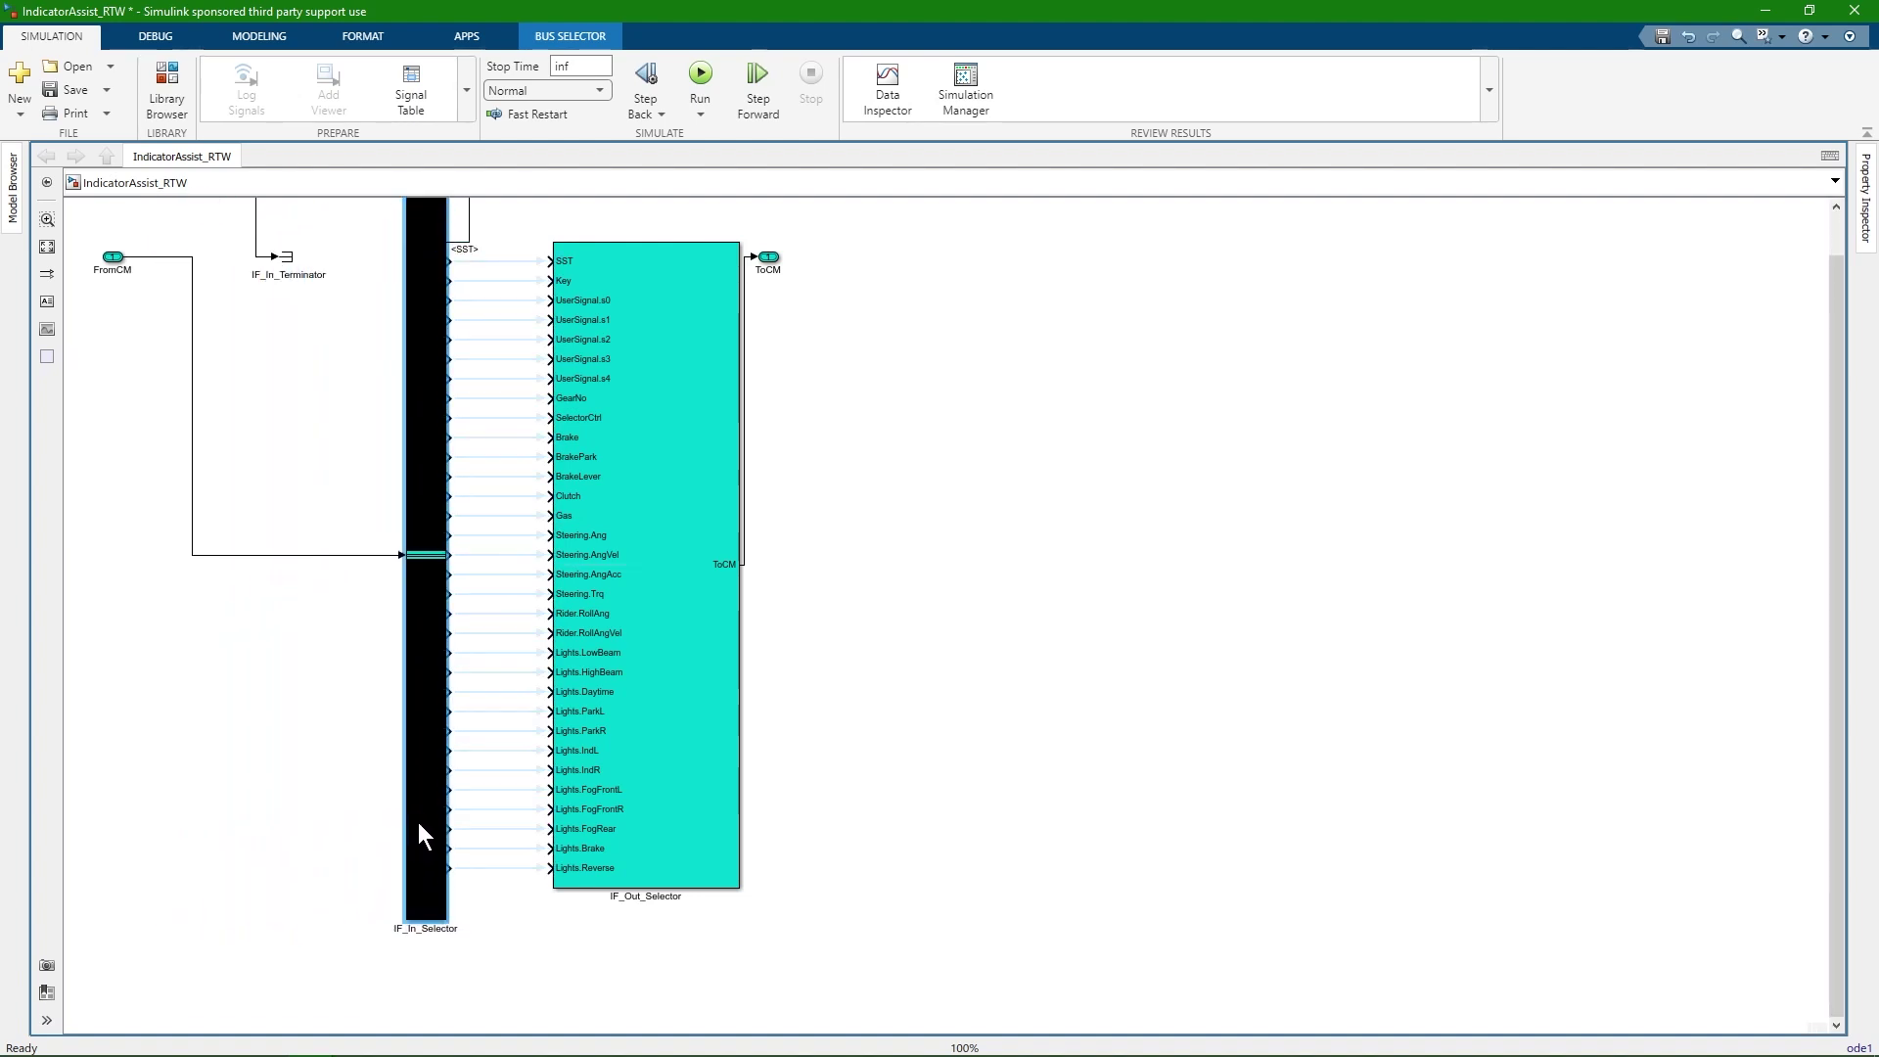
pyautogui.moveTo(426, 607); pyautogui.dragTo(385, 605)
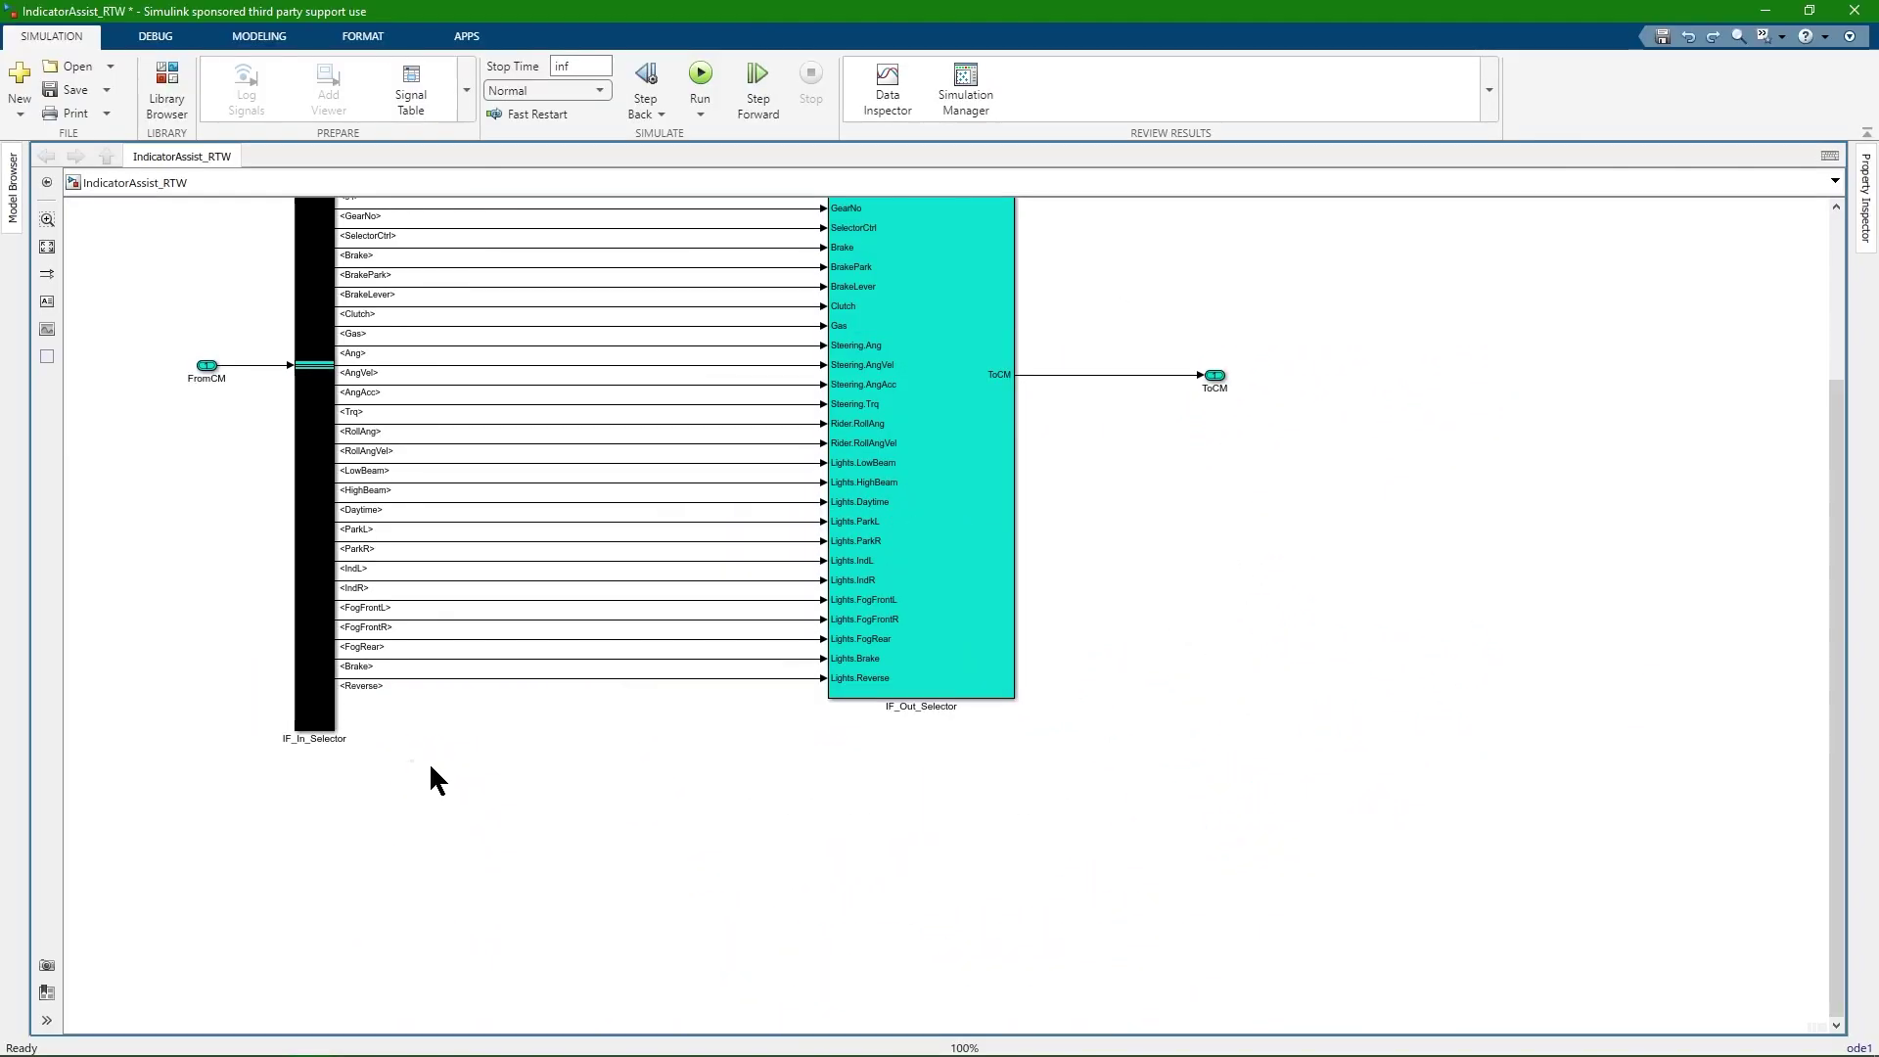
# Step: Paste the comparison, product, pulse and Time blocks below the selectors
pyautogui.hotkey('ctrl', 'v')
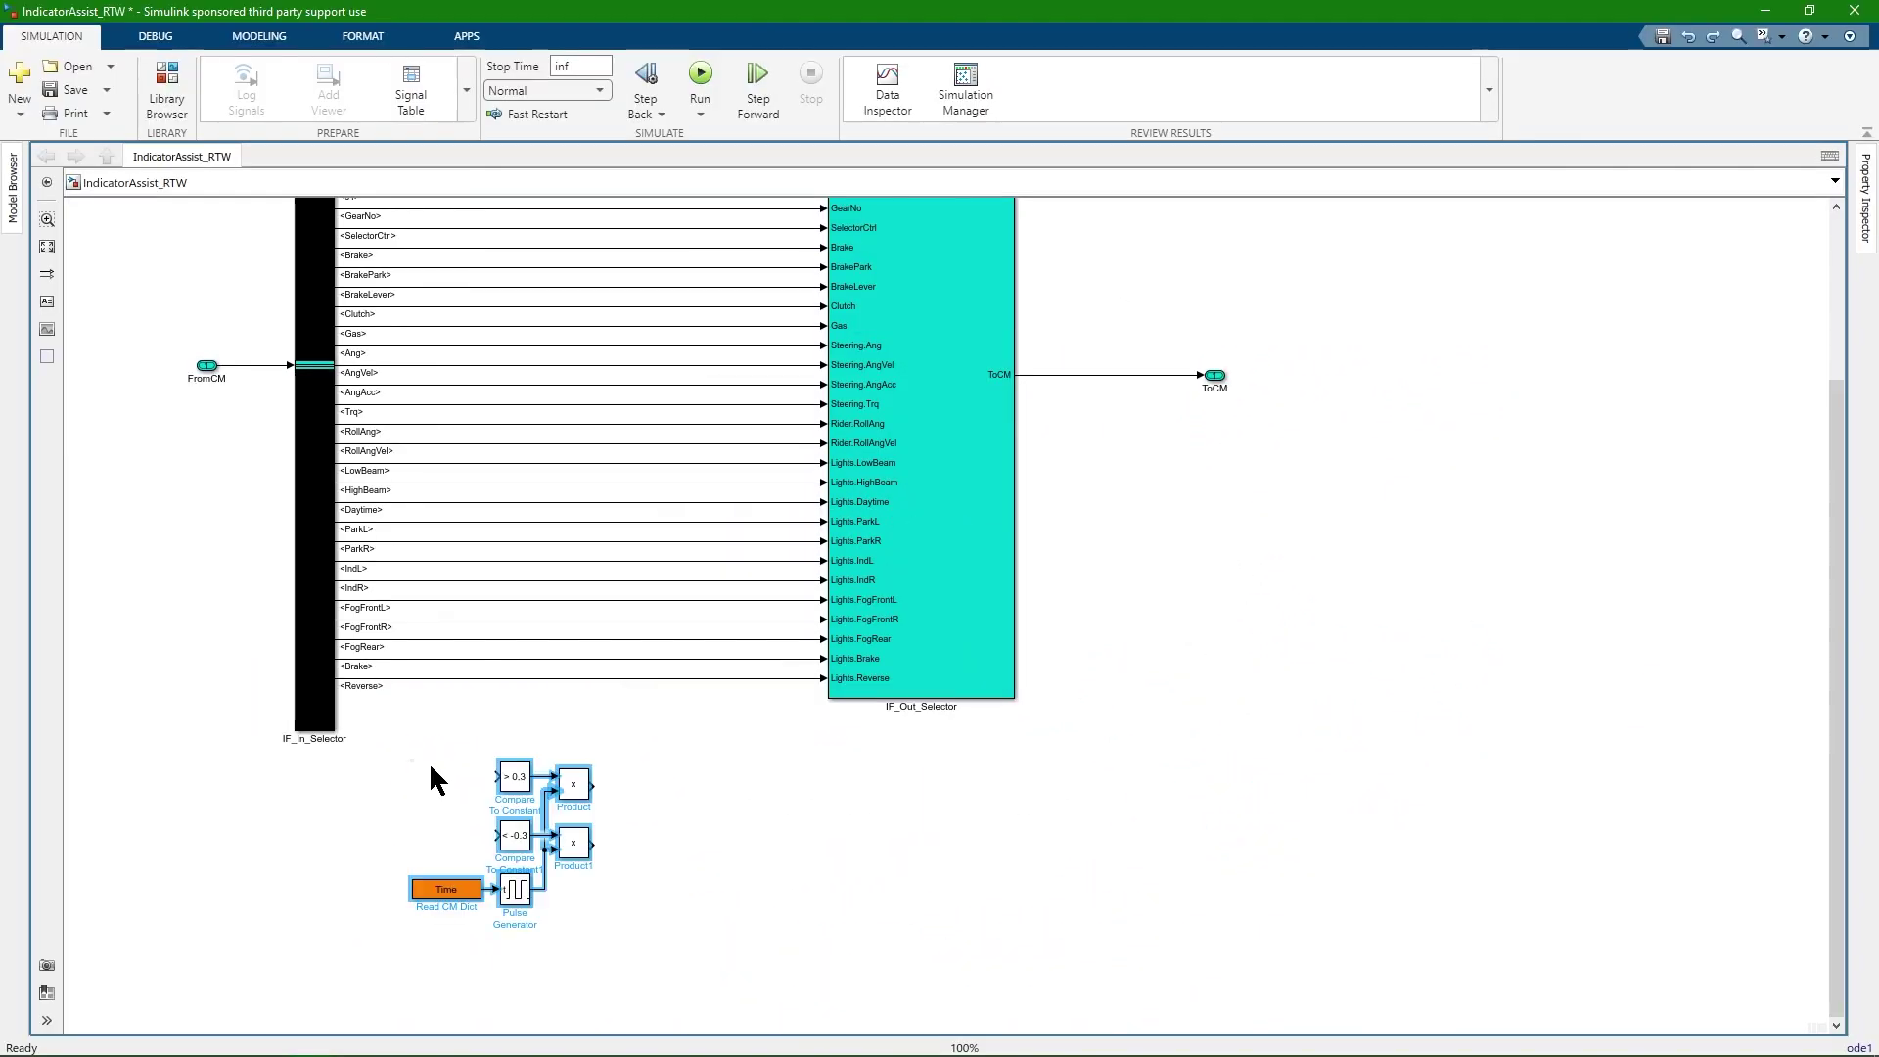
pyautogui.moveTo(574, 787); pyautogui.dragTo(648, 754)
pyautogui.click(775, 759)
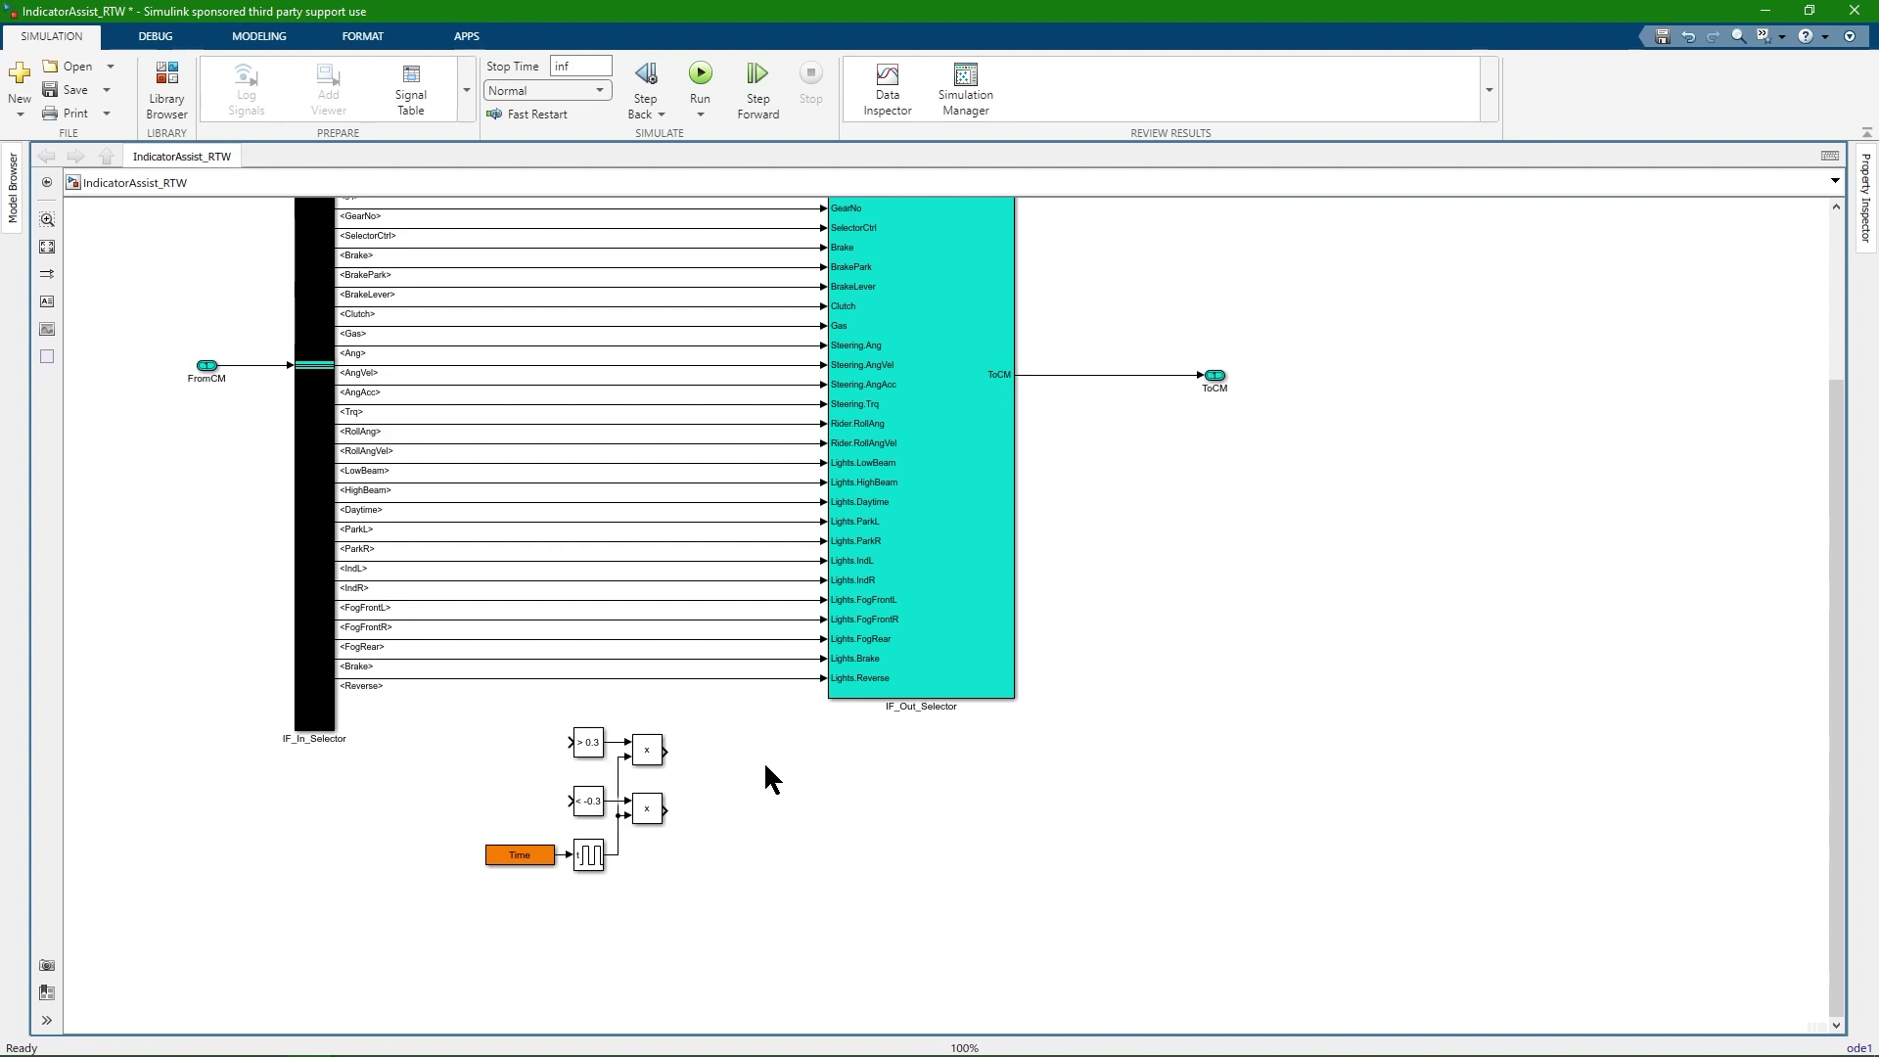
# Step: Delete the <IndL> and <IndR> pass-through lines and wire the upper product to Lights.IndL
pyautogui.click(734, 560)
pyautogui.keyDown('shift'); pyautogui.click(718, 579); pyautogui.keyUp('shift')
pyautogui.press('Delete')
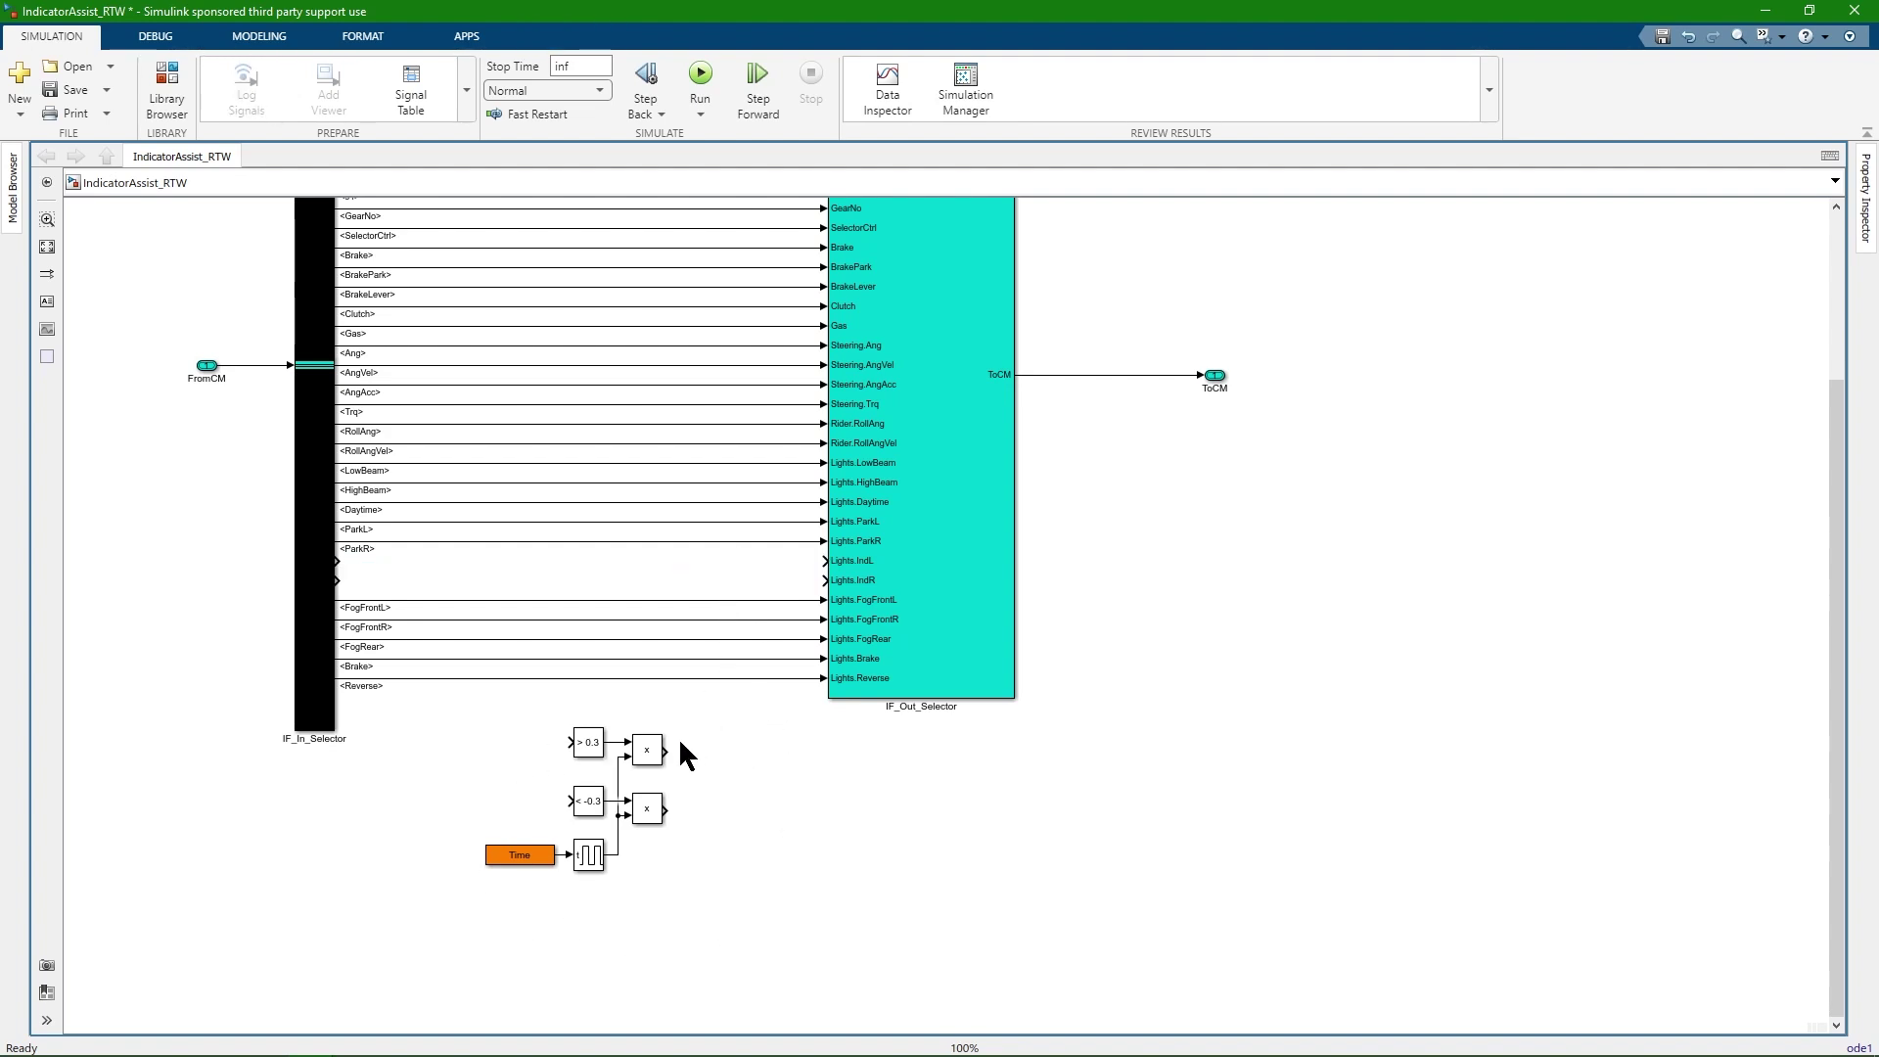
pyautogui.moveTo(665, 750)
pyautogui.mouseDown()
pyautogui.moveTo(790, 573)
pyautogui.moveTo(822, 561)
pyautogui.mouseUp()
# Step: Wire the lower product to Lights.IndR and branch Ang into the >0.3 and <-0.3 comparisons
pyautogui.click(665, 811)
pyautogui.moveTo(666, 810); pyautogui.dragTo(822, 580)
pyautogui.click(592, 758)
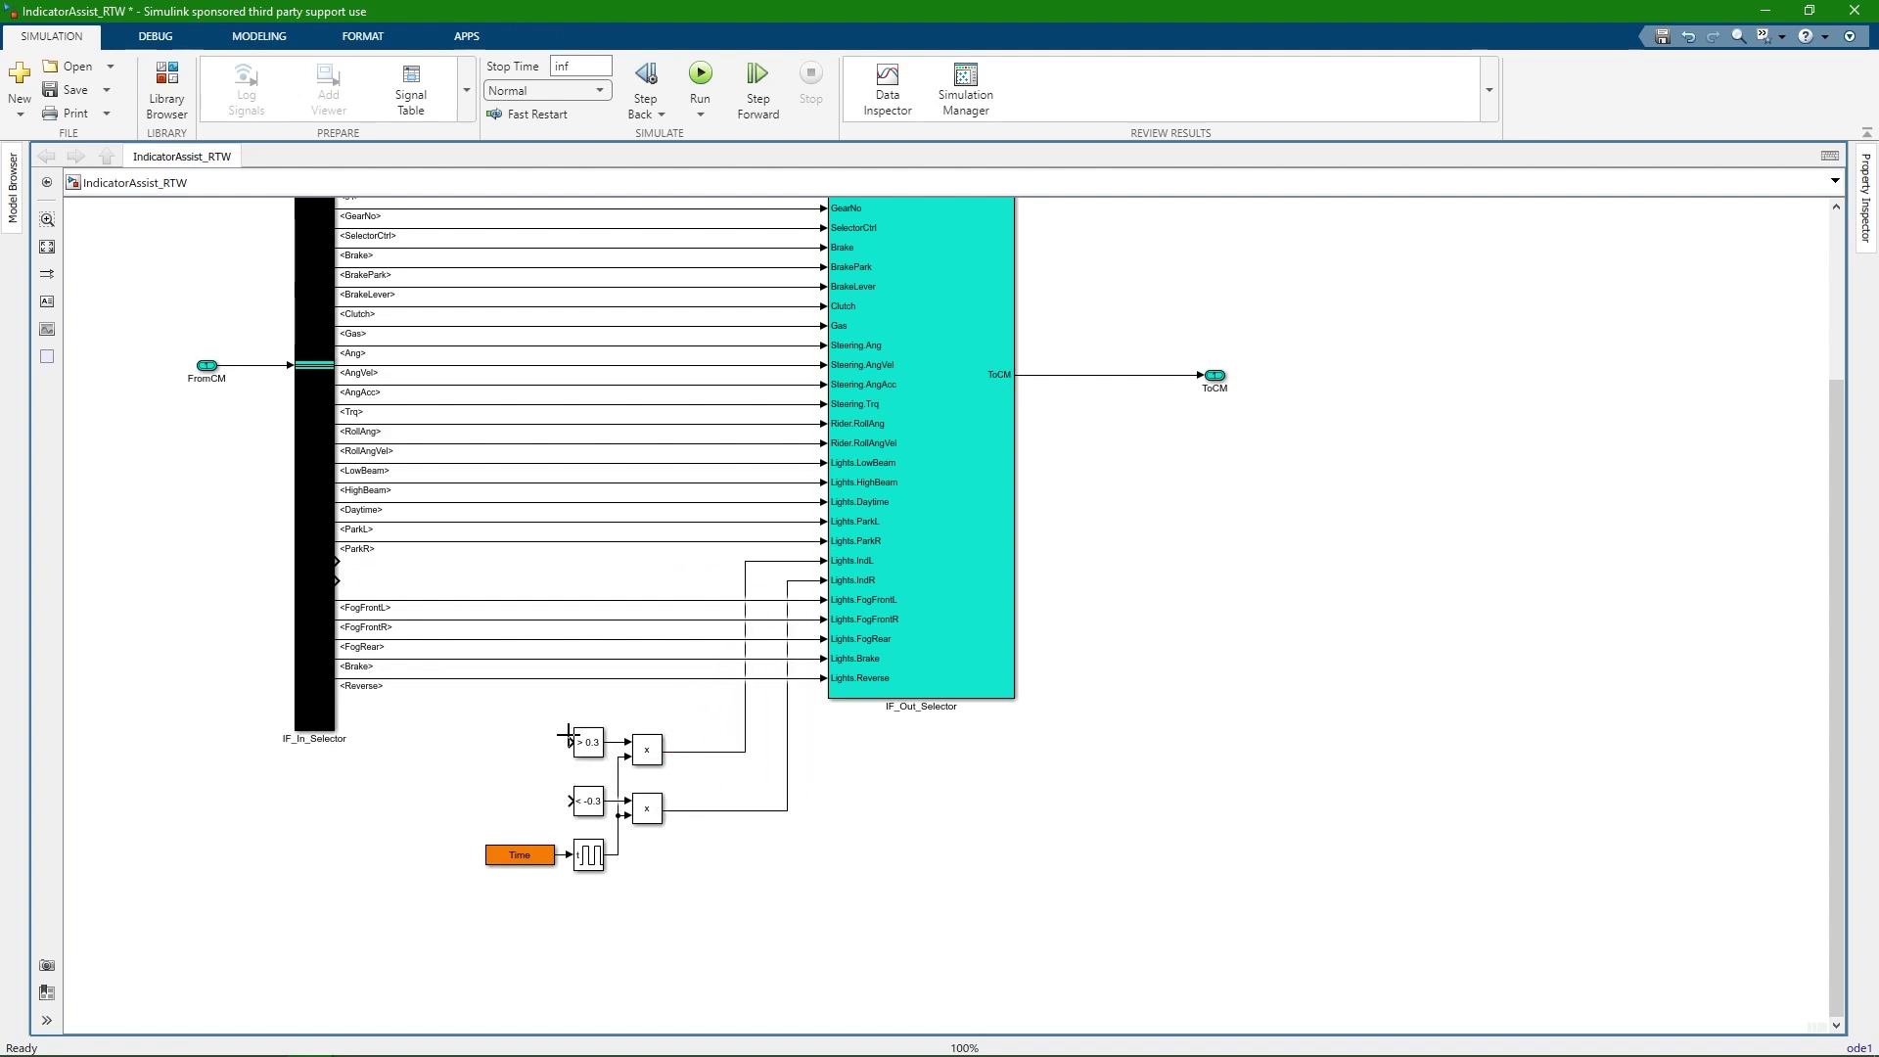
pyautogui.moveTo(571, 742); pyautogui.dragTo(517, 347)
pyautogui.click(571, 801)
pyautogui.moveTo(569, 802); pyautogui.dragTo(515, 742)
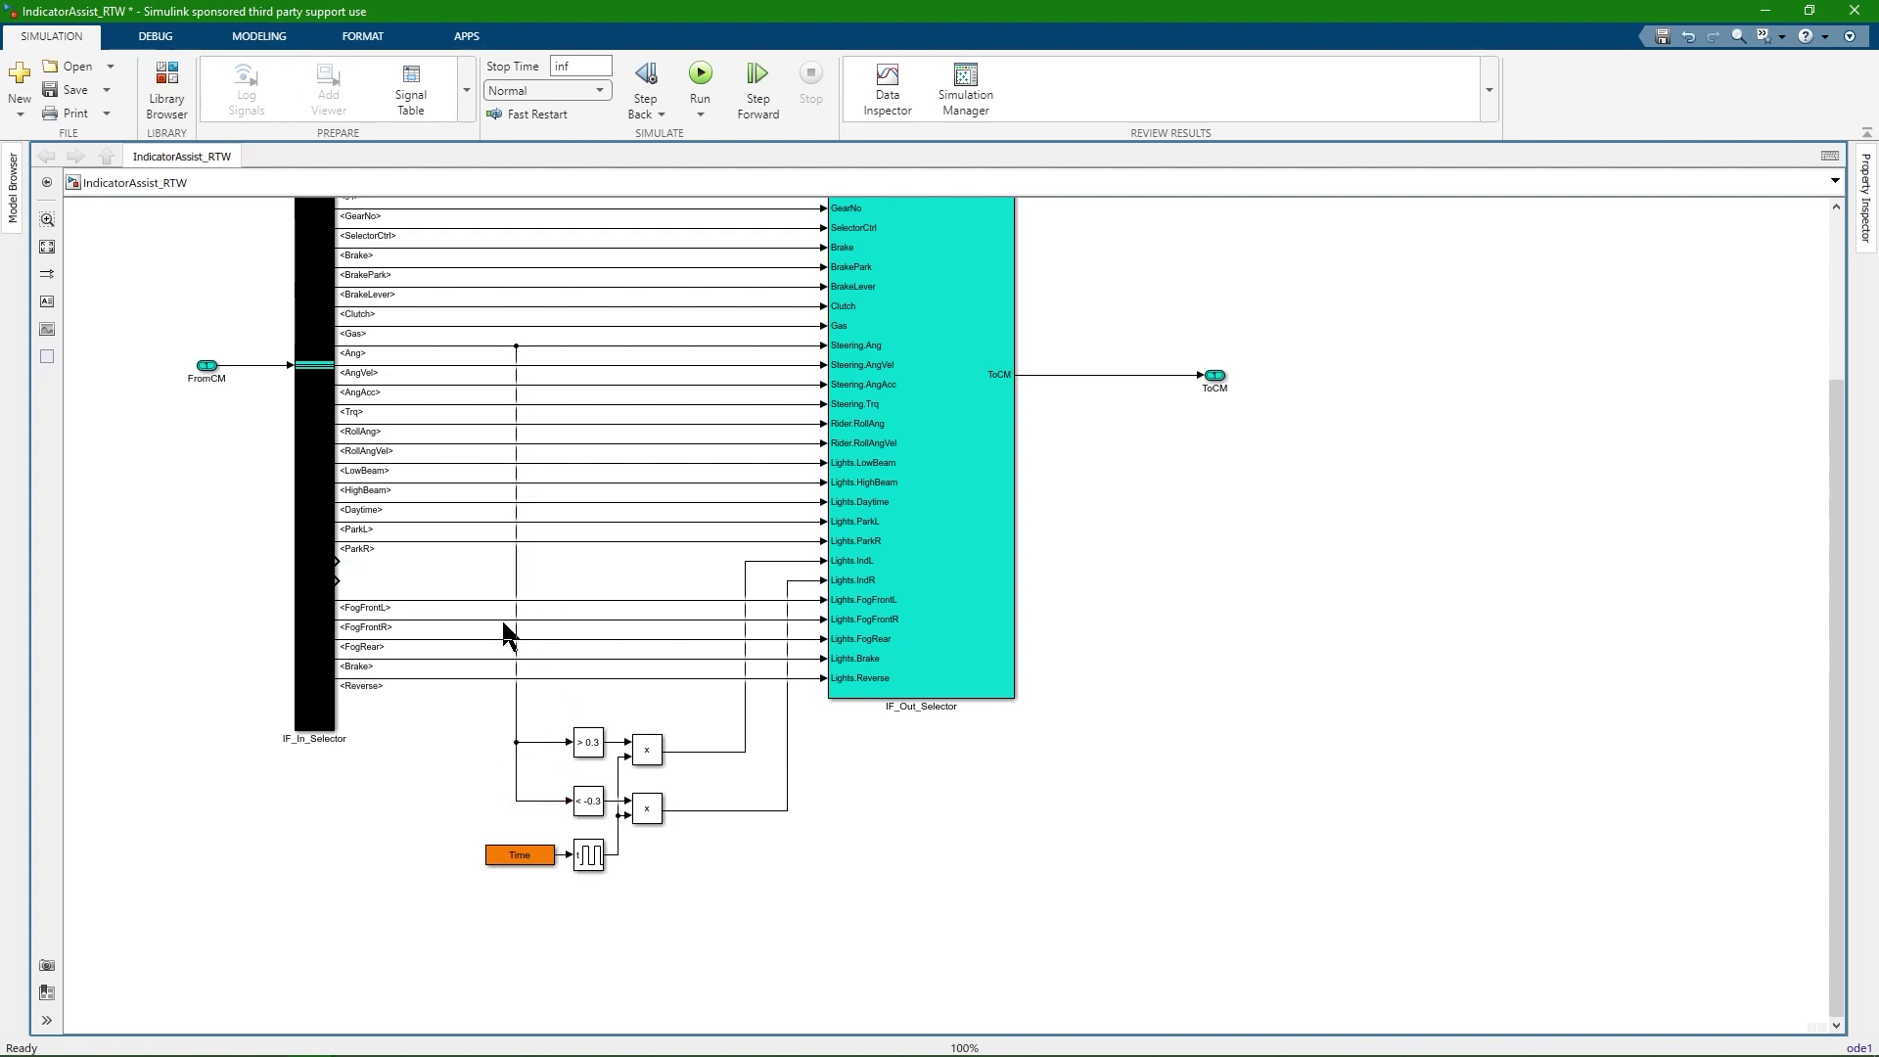
# Step: Cap the unused IndL output with a Terminator block and save the model
pyautogui.doubleClick(396, 565)
pyautogui.write('t')
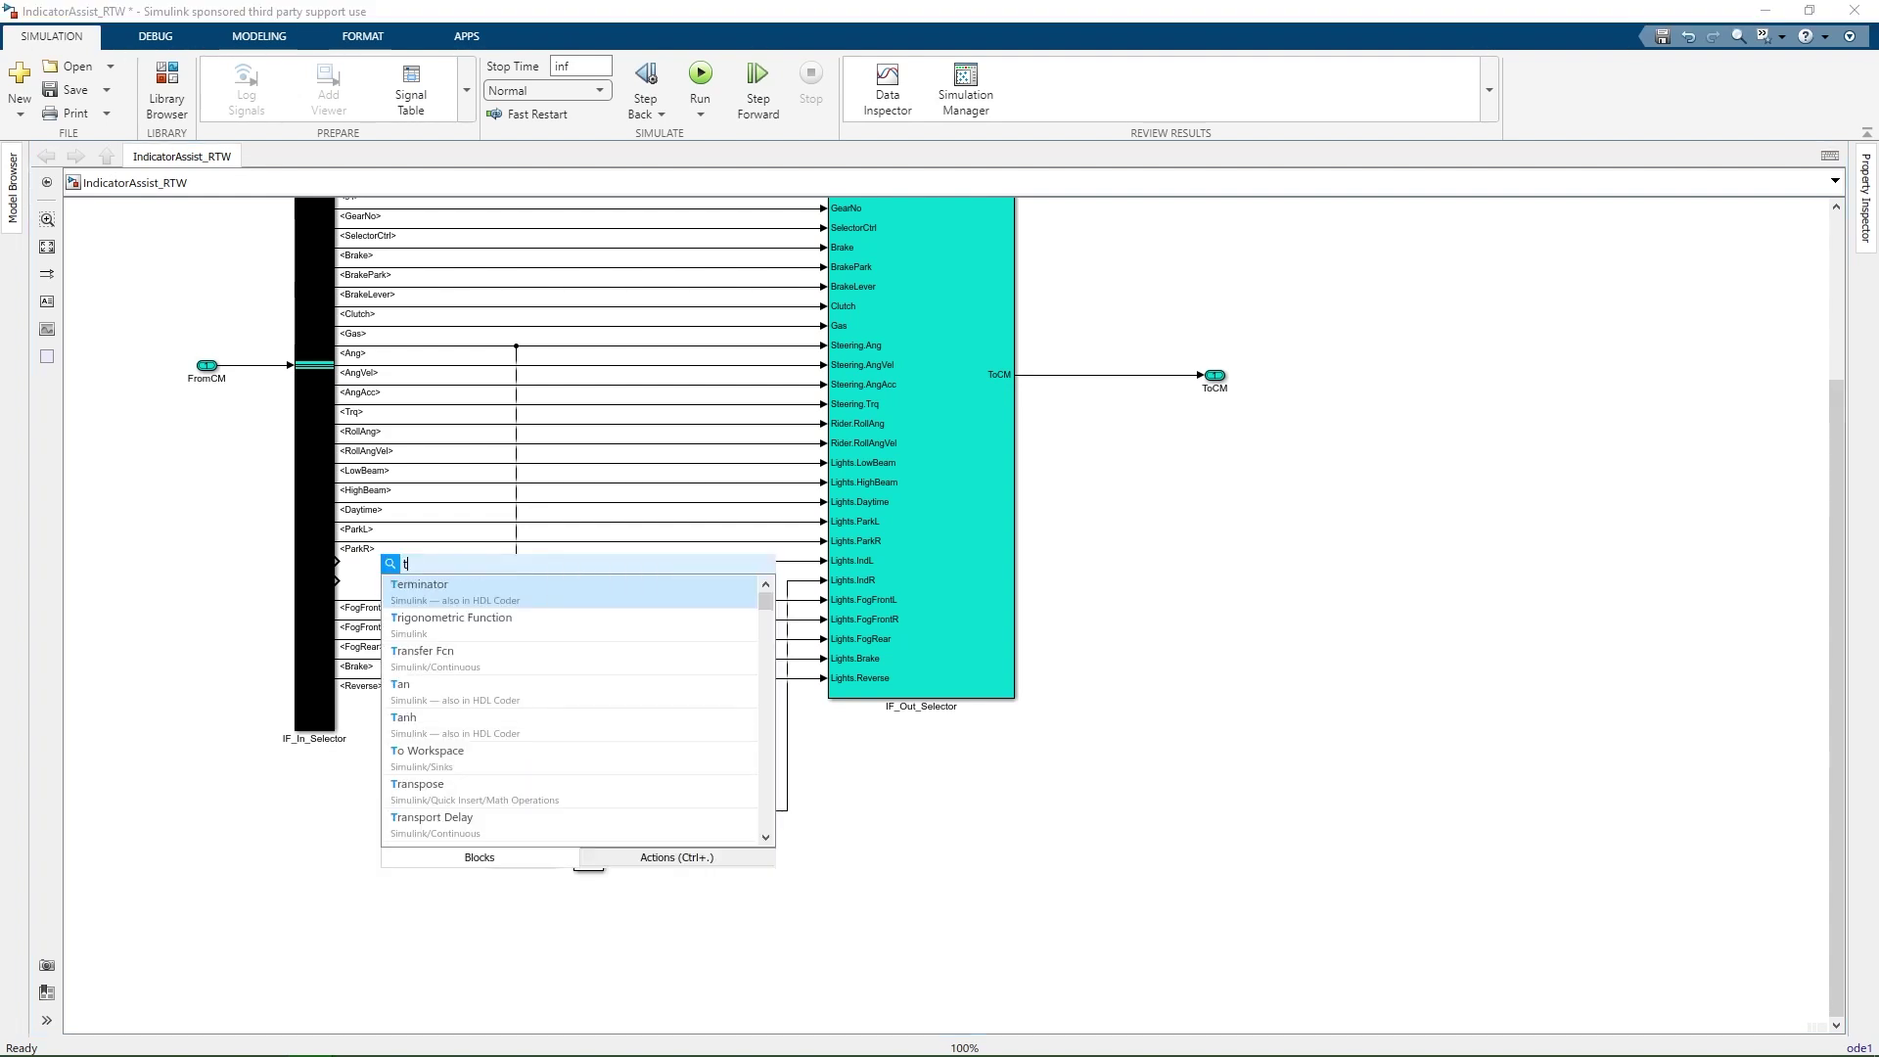
pyautogui.write('ermi')
pyautogui.press('Return')
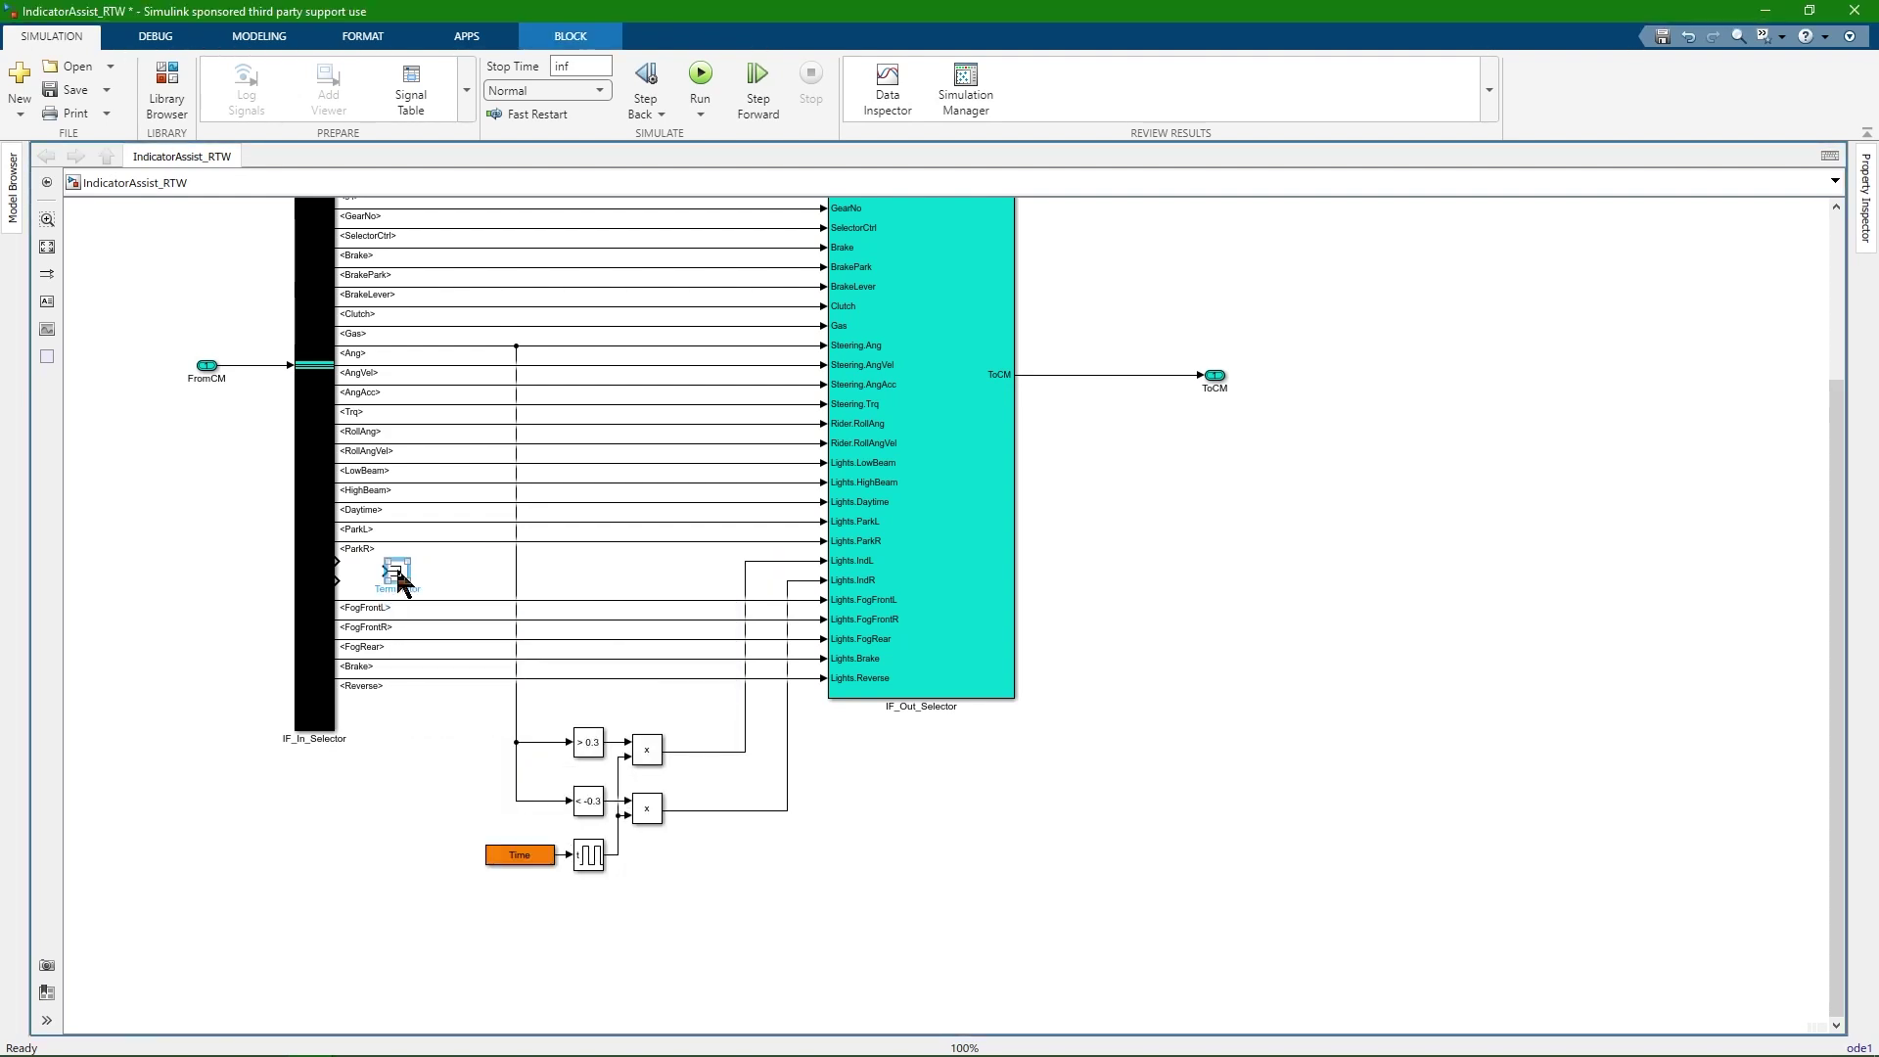
pyautogui.moveTo(399, 578)
pyautogui.mouseDown()
pyautogui.moveTo(358, 558)
pyautogui.moveTo(415, 578)
pyautogui.mouseUp()
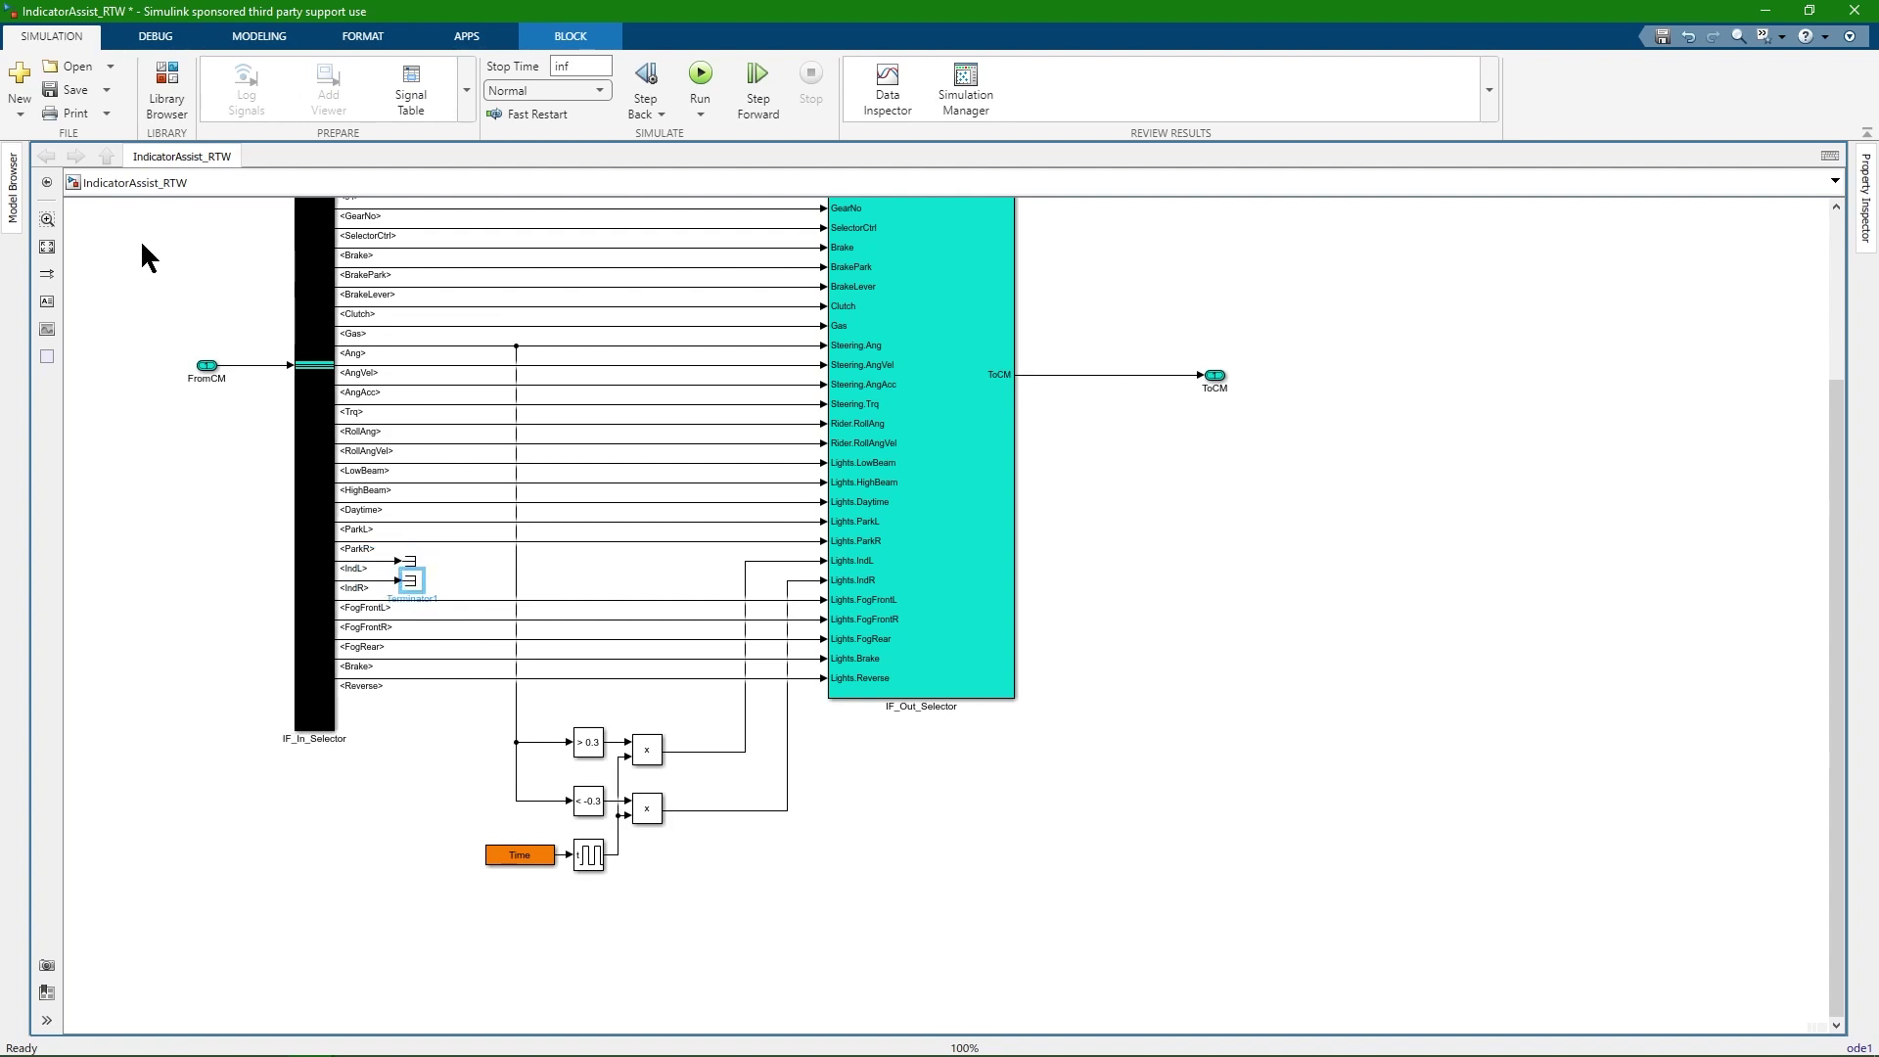
pyautogui.click(76, 89)
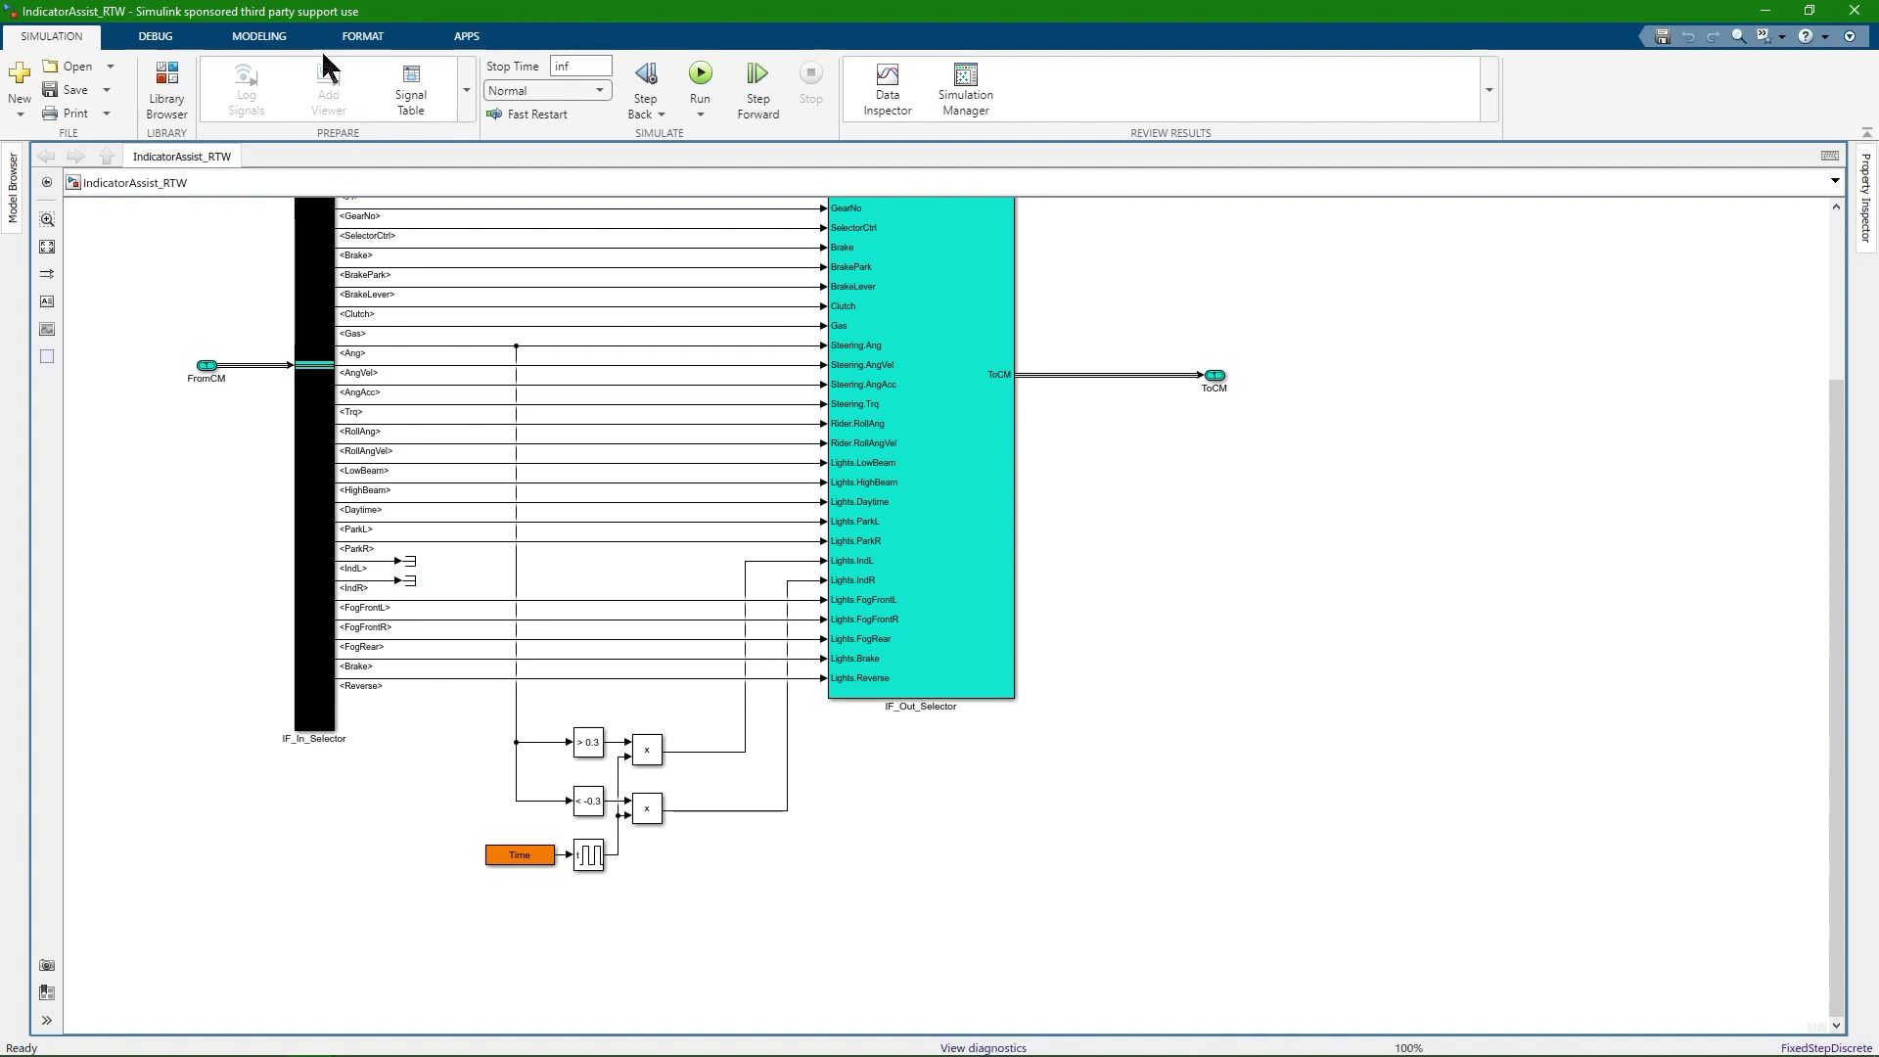
pyautogui.click(292, 39)
pyautogui.click(542, 75)
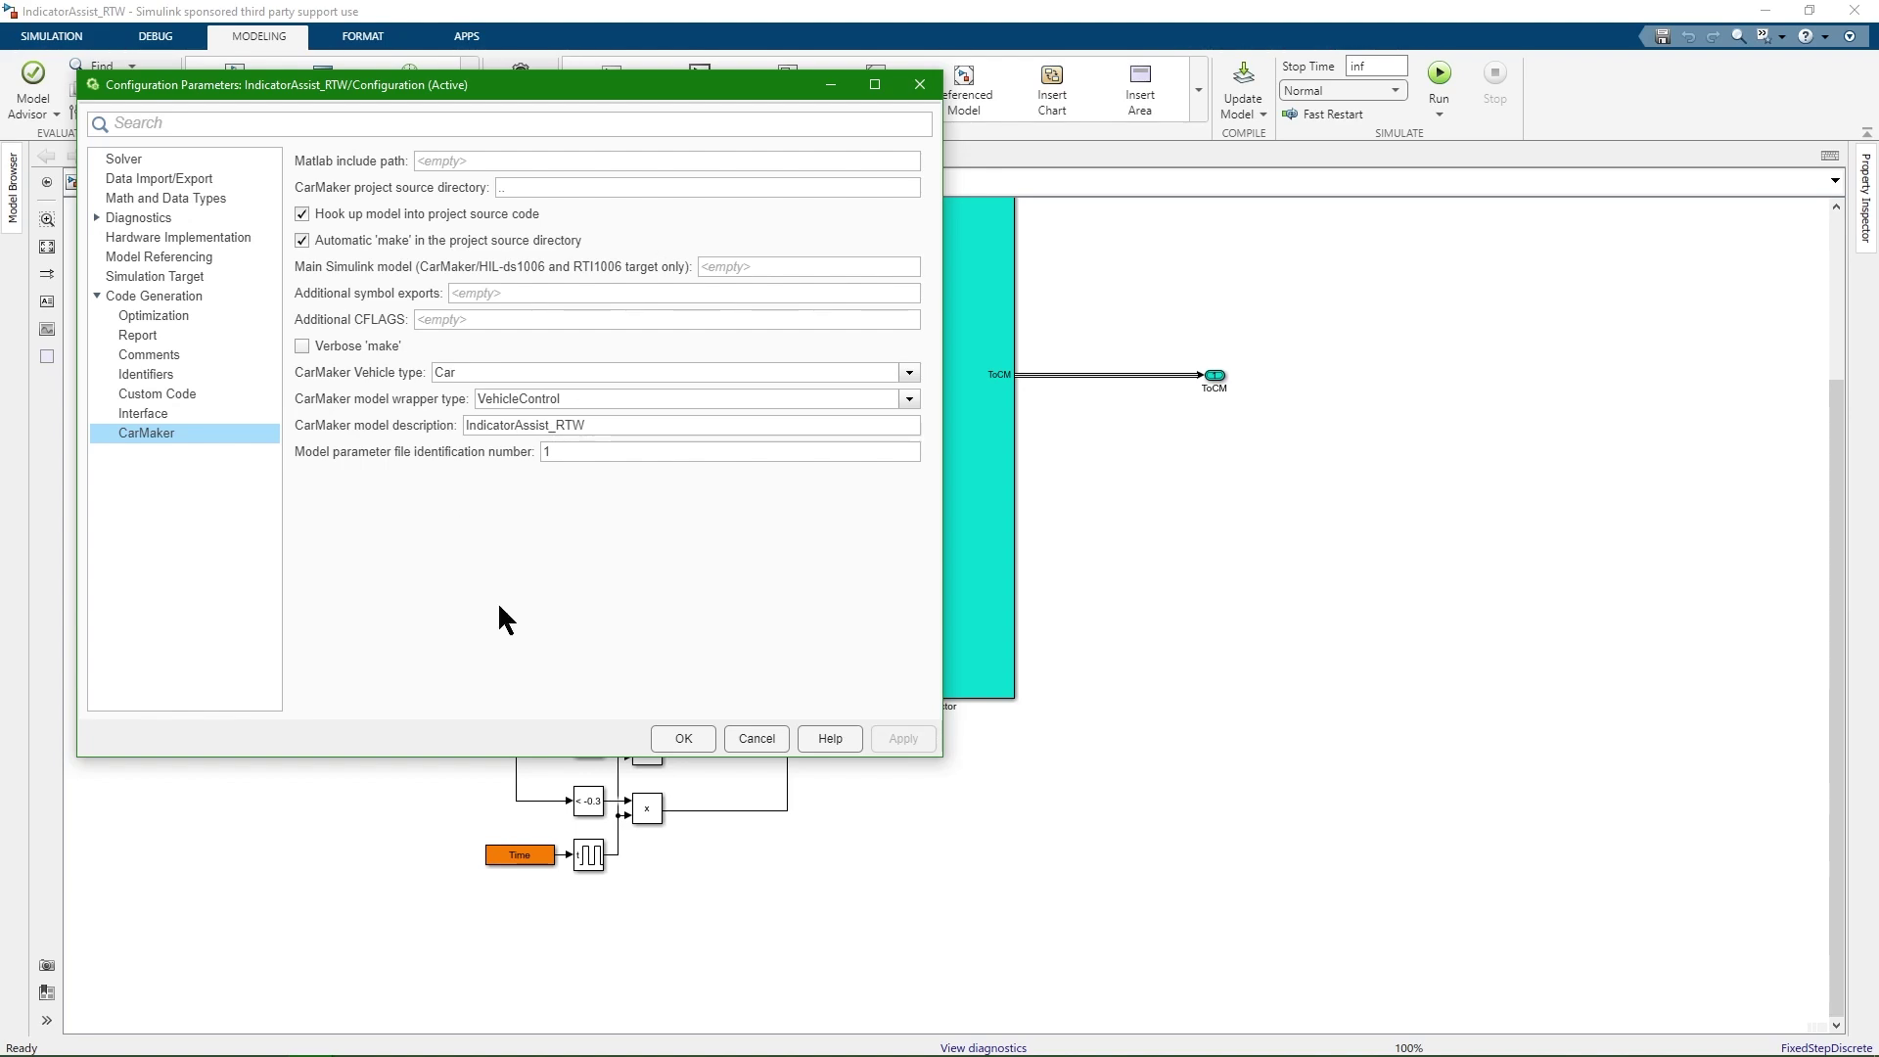
pyautogui.click(756, 741)
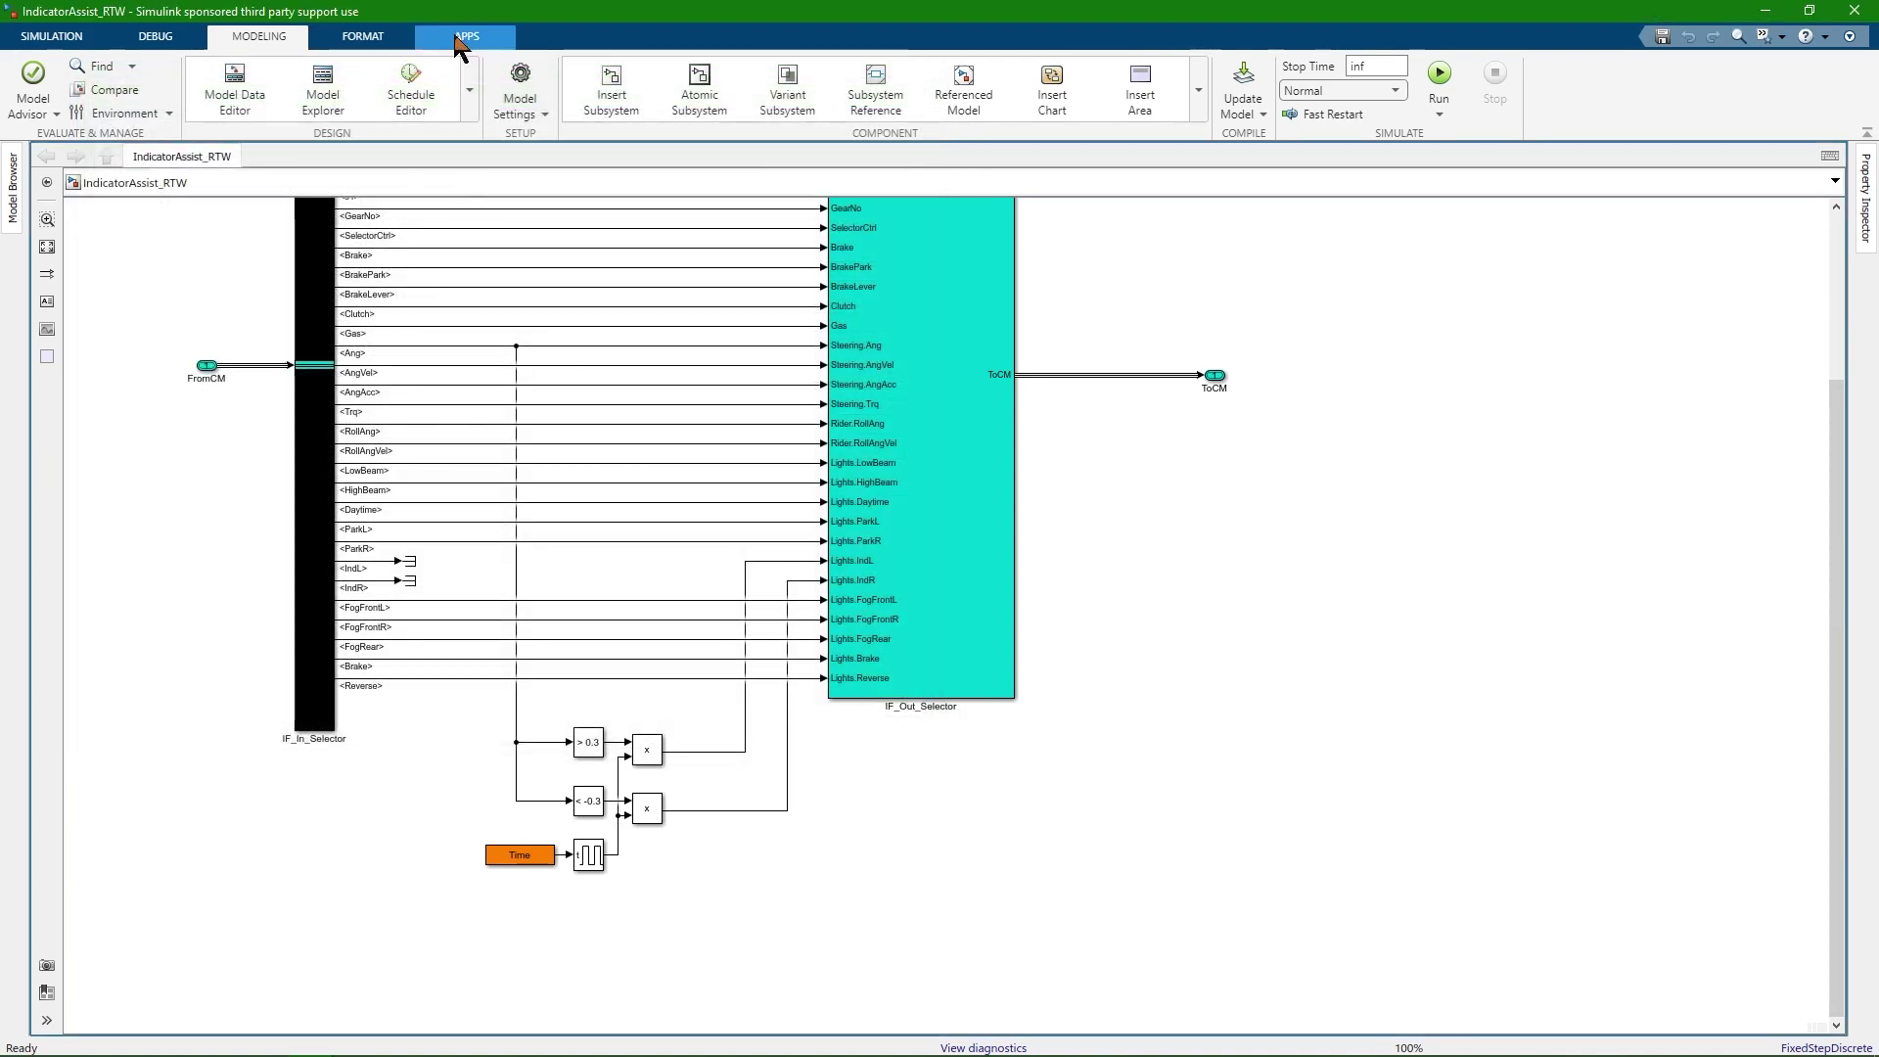
# Step: Build IndicatorAssist_RTW with Simulink Coder into CarMaker.win64.exe and check the diagnostics log for success
pyautogui.click(464, 38)
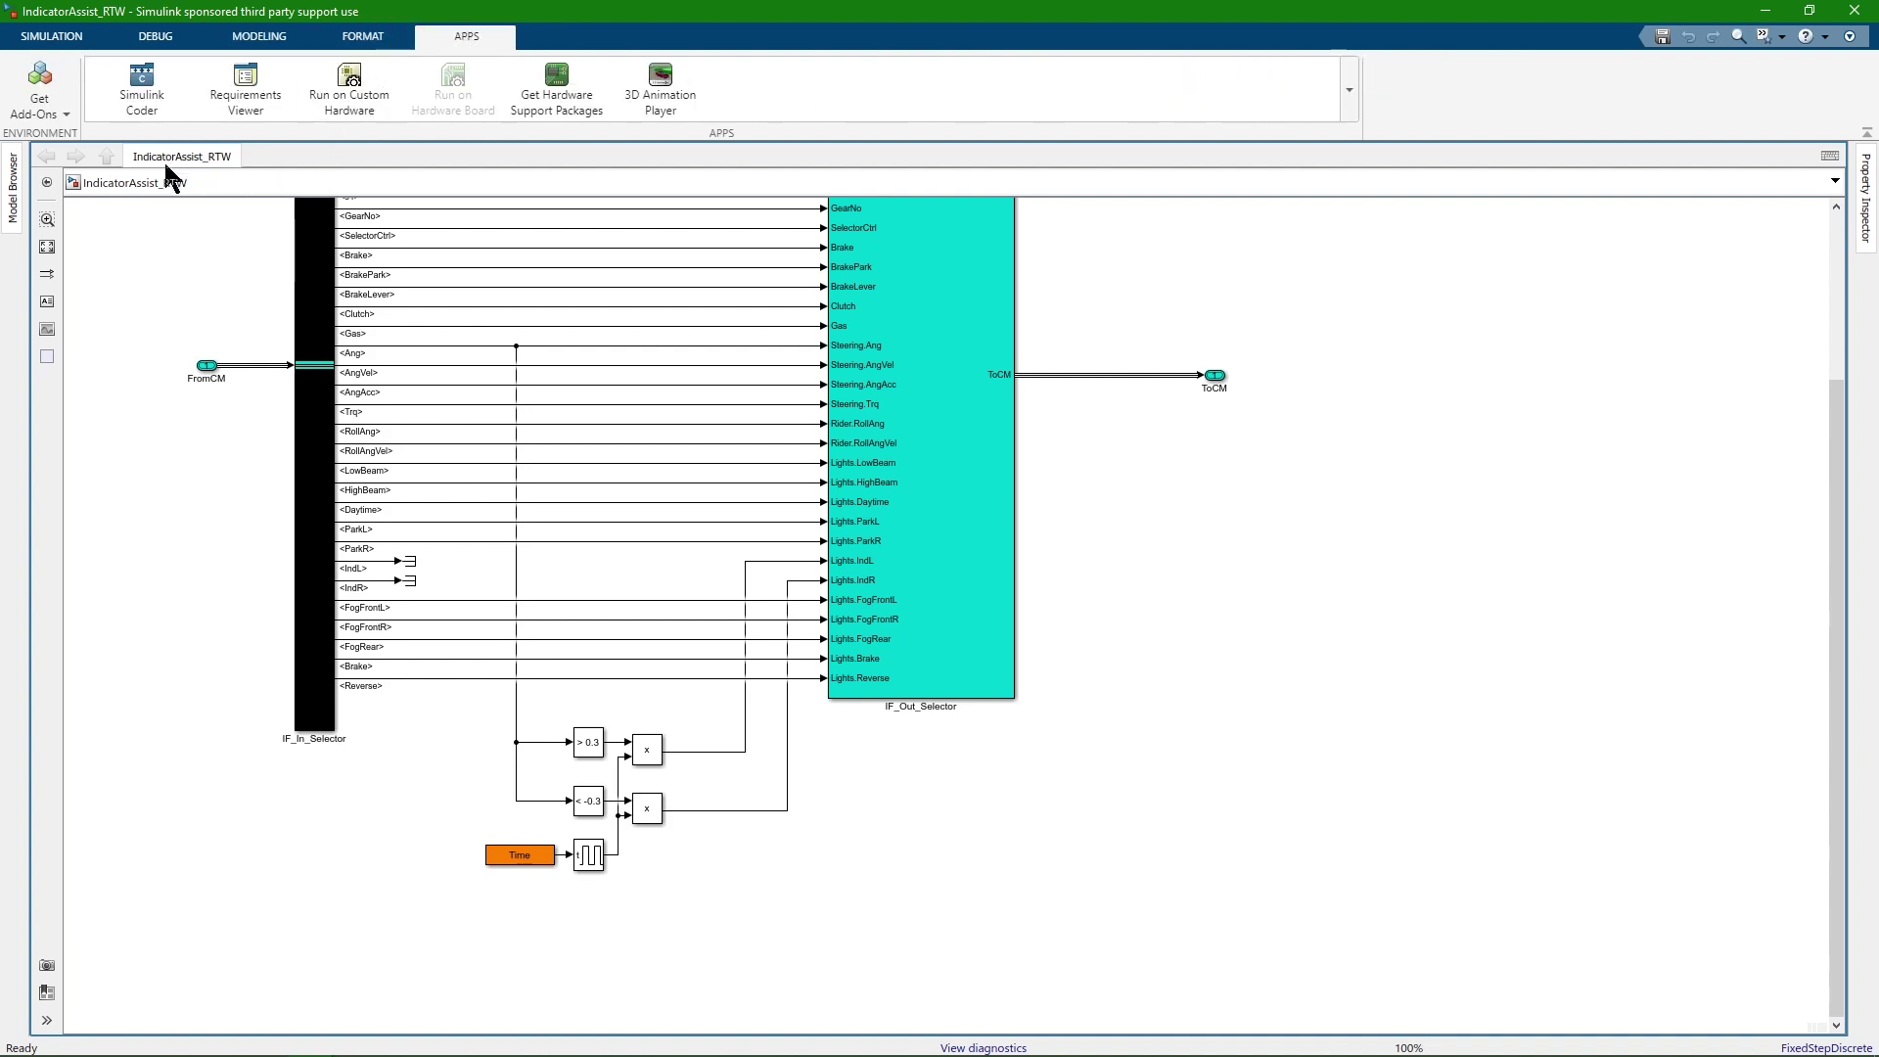
pyautogui.click(139, 90)
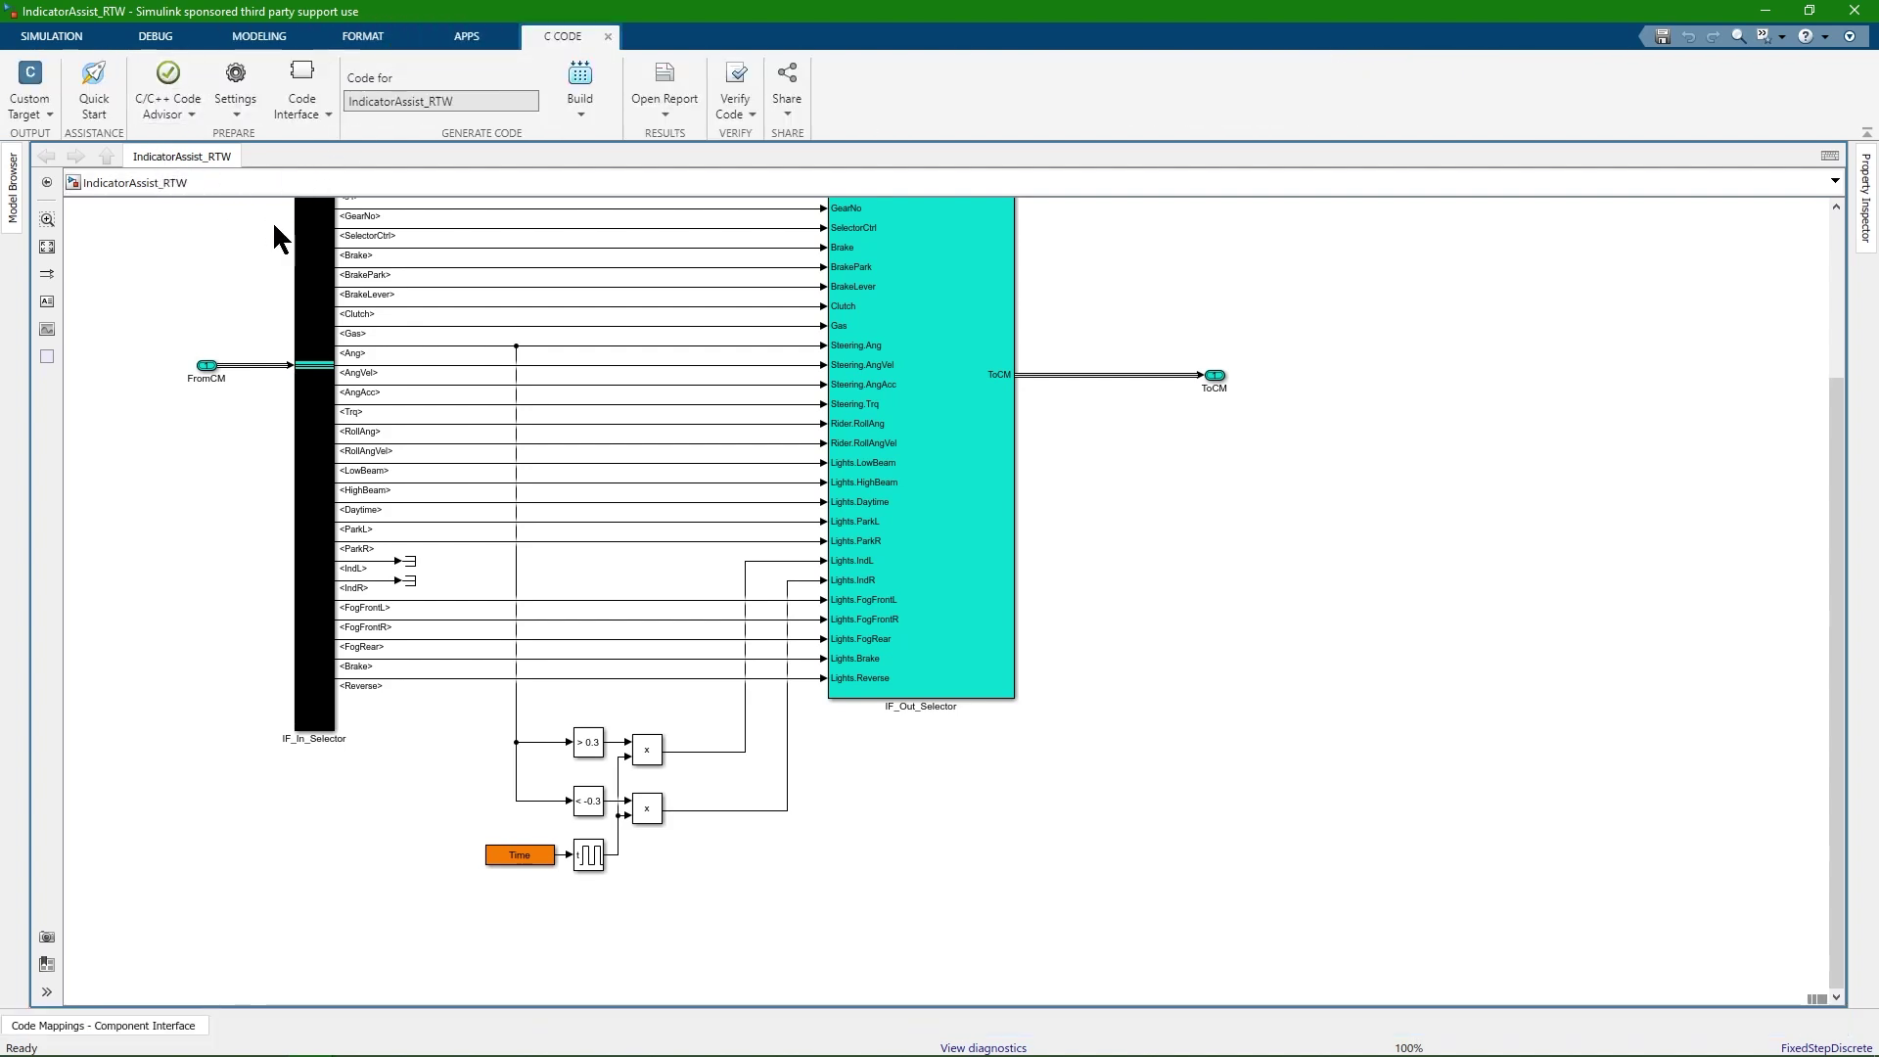
pyautogui.click(579, 78)
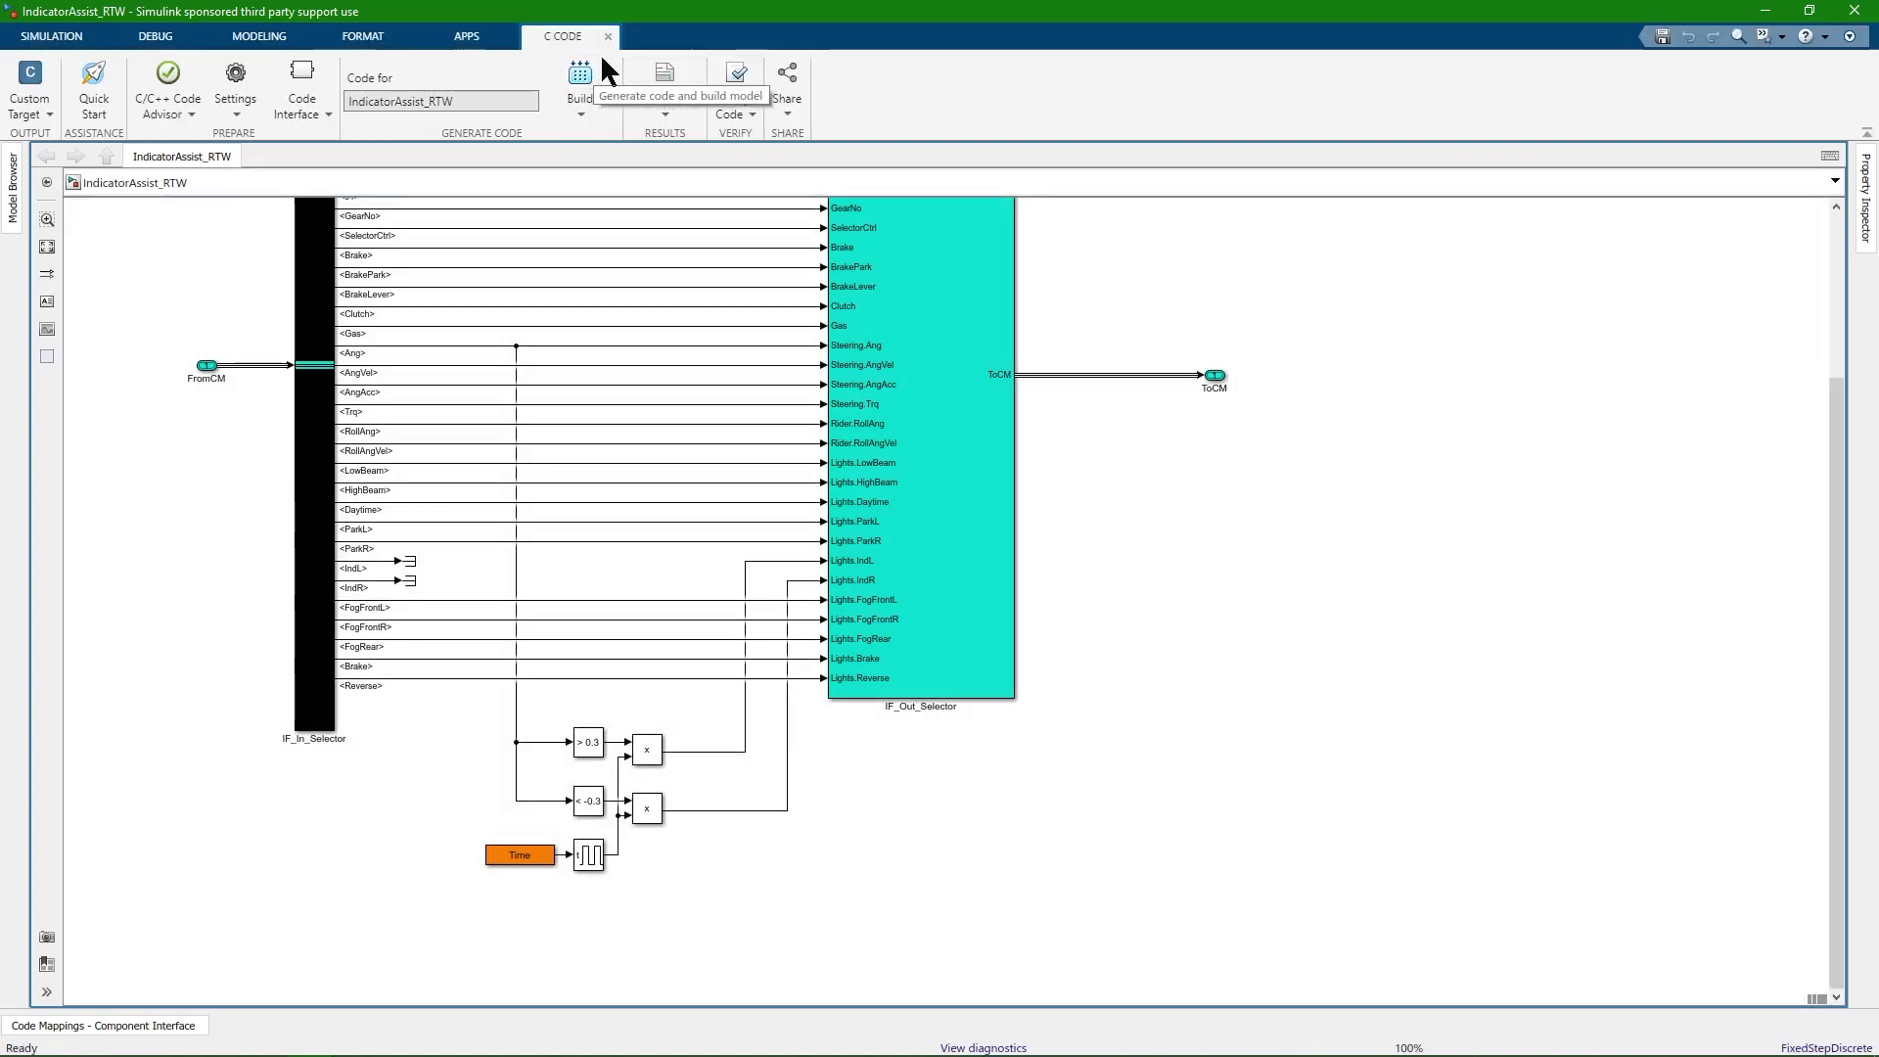
pyautogui.click(978, 1048)
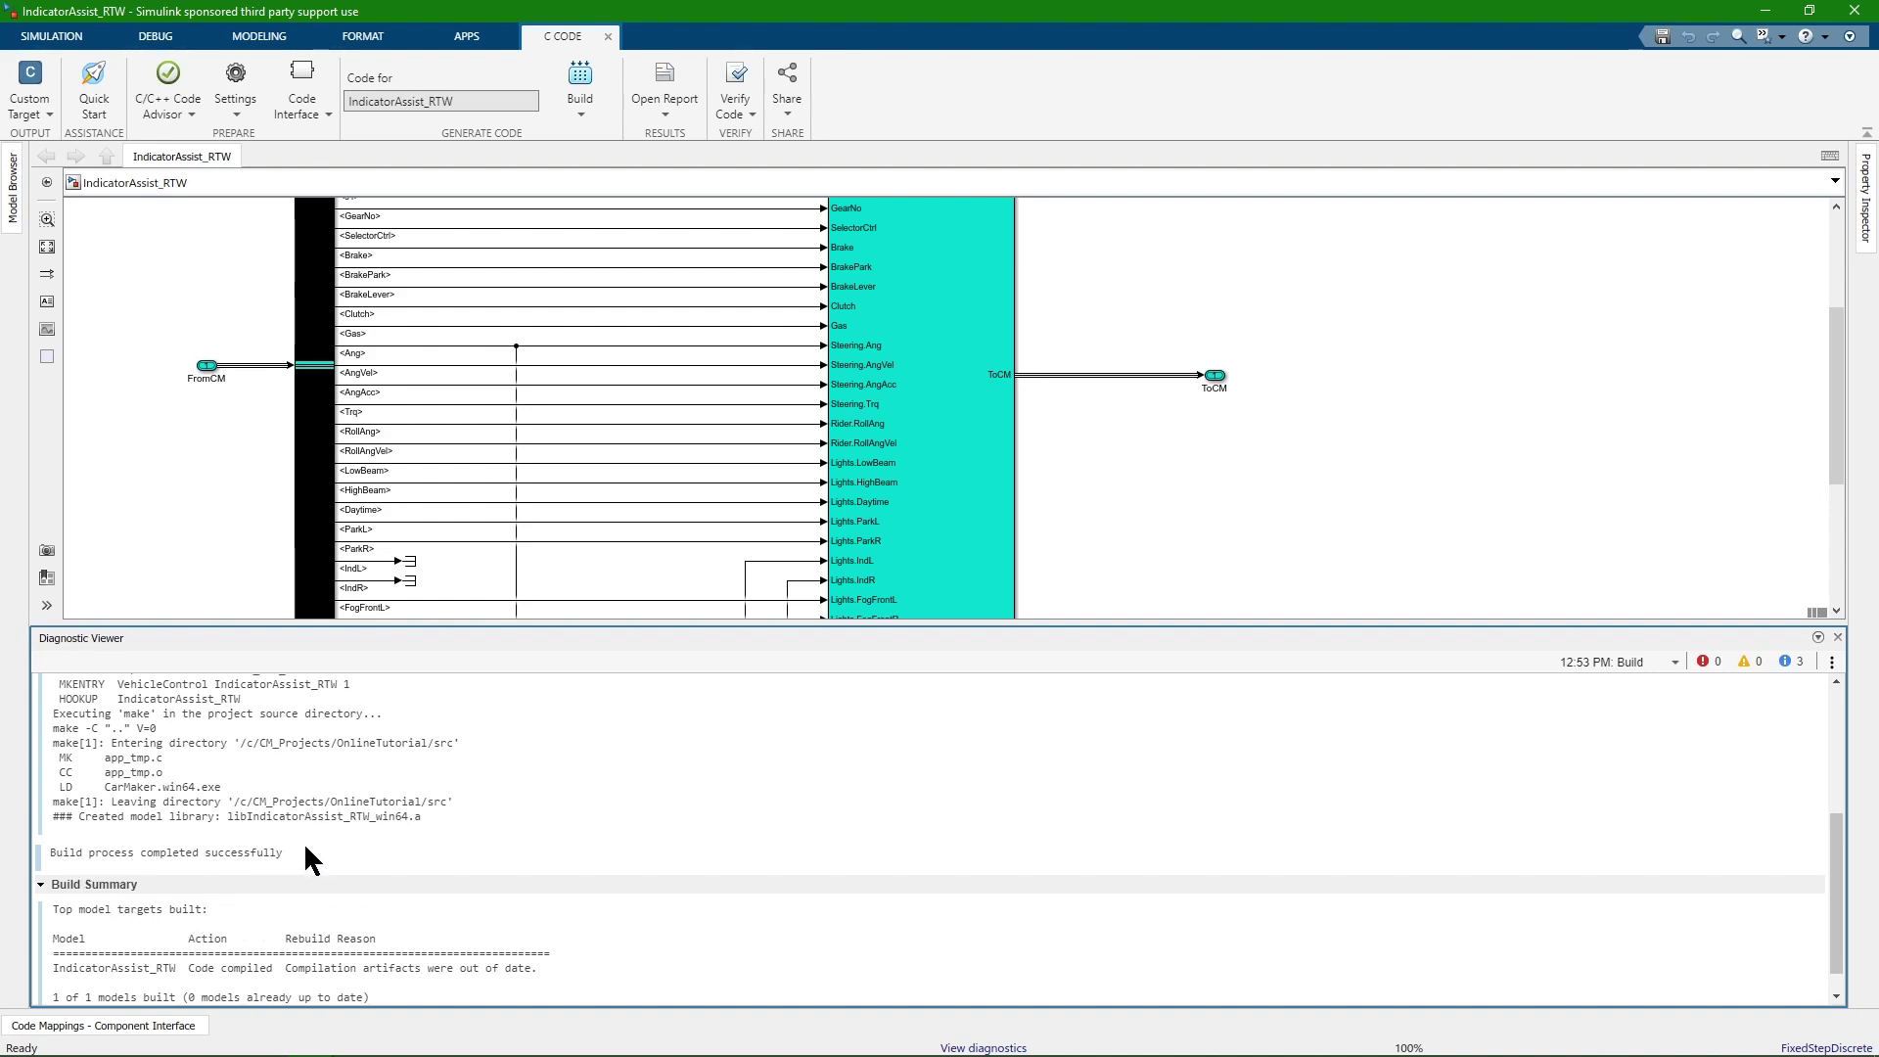
# Step: Select CarMaker.win64.exe in MATLAB's Current Folder to launch CarMaker Office and IPGMovie
pyautogui.moveTo(411, 1053)
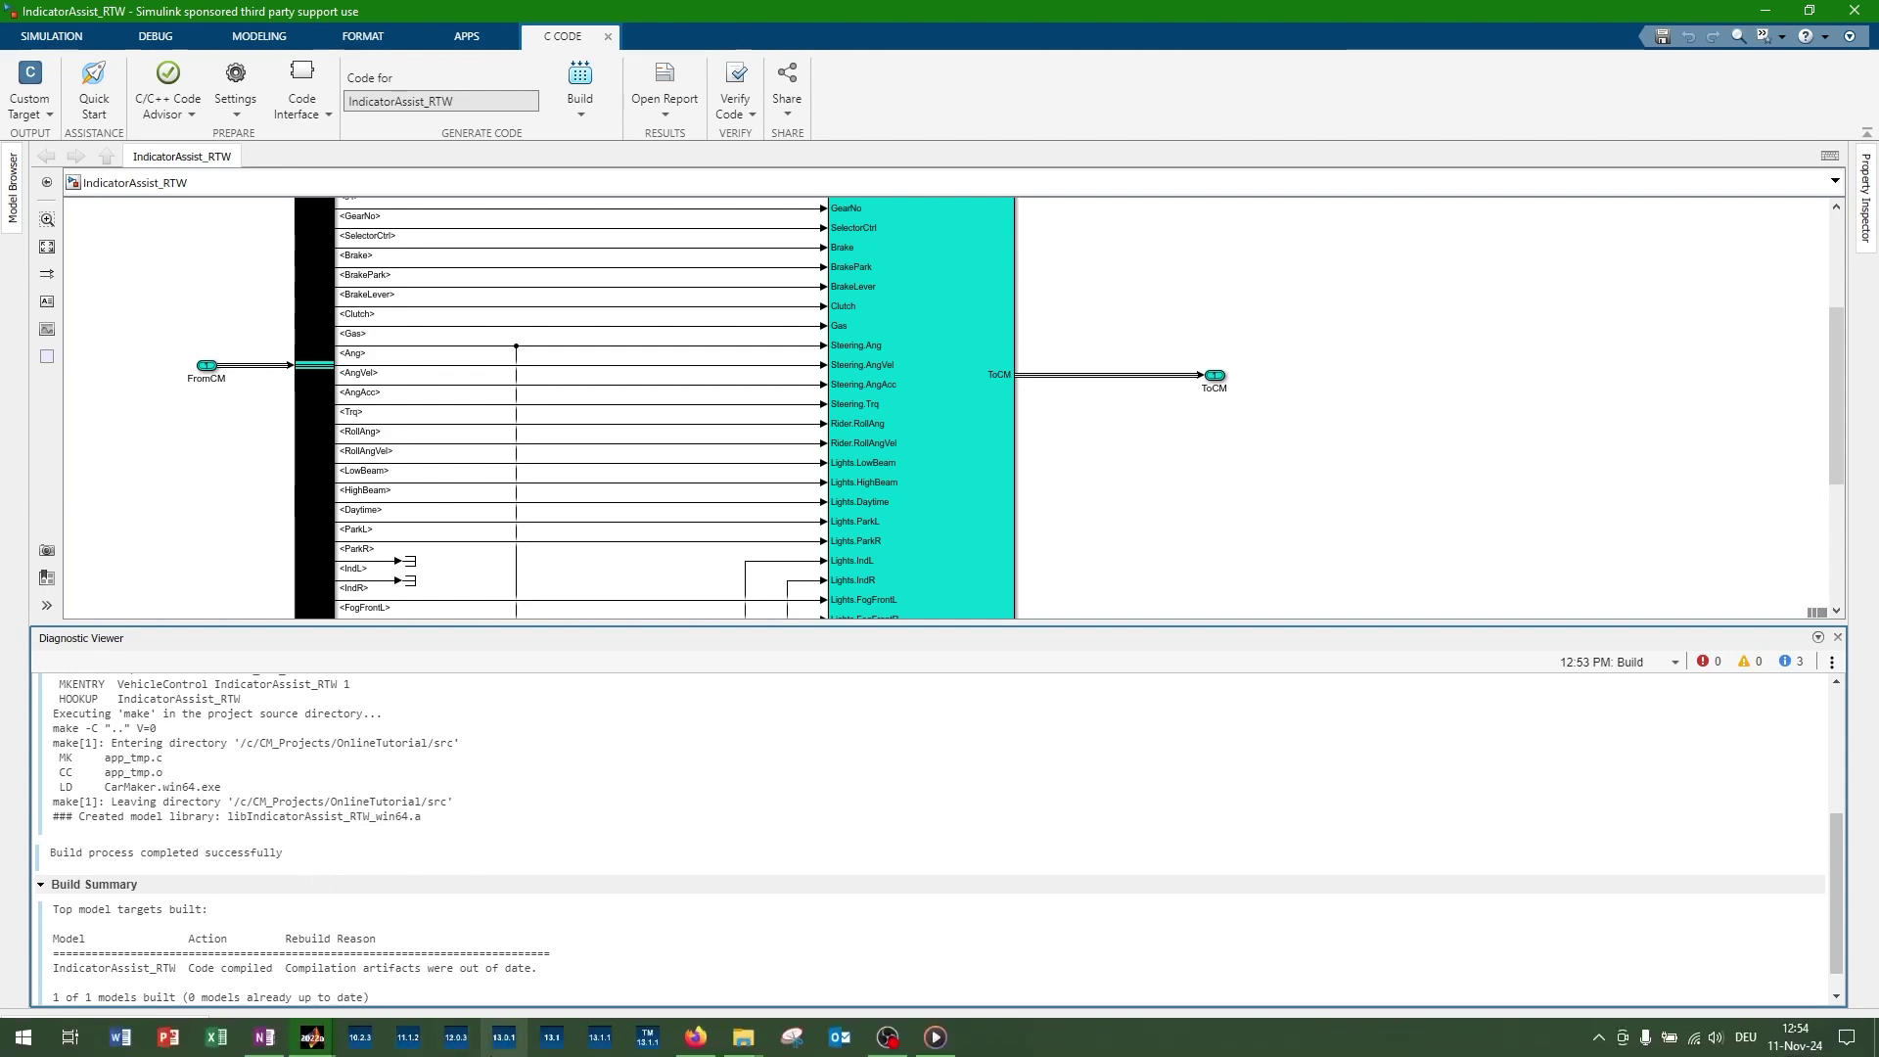
pyautogui.moveTo(312, 1039)
pyautogui.click(272, 985)
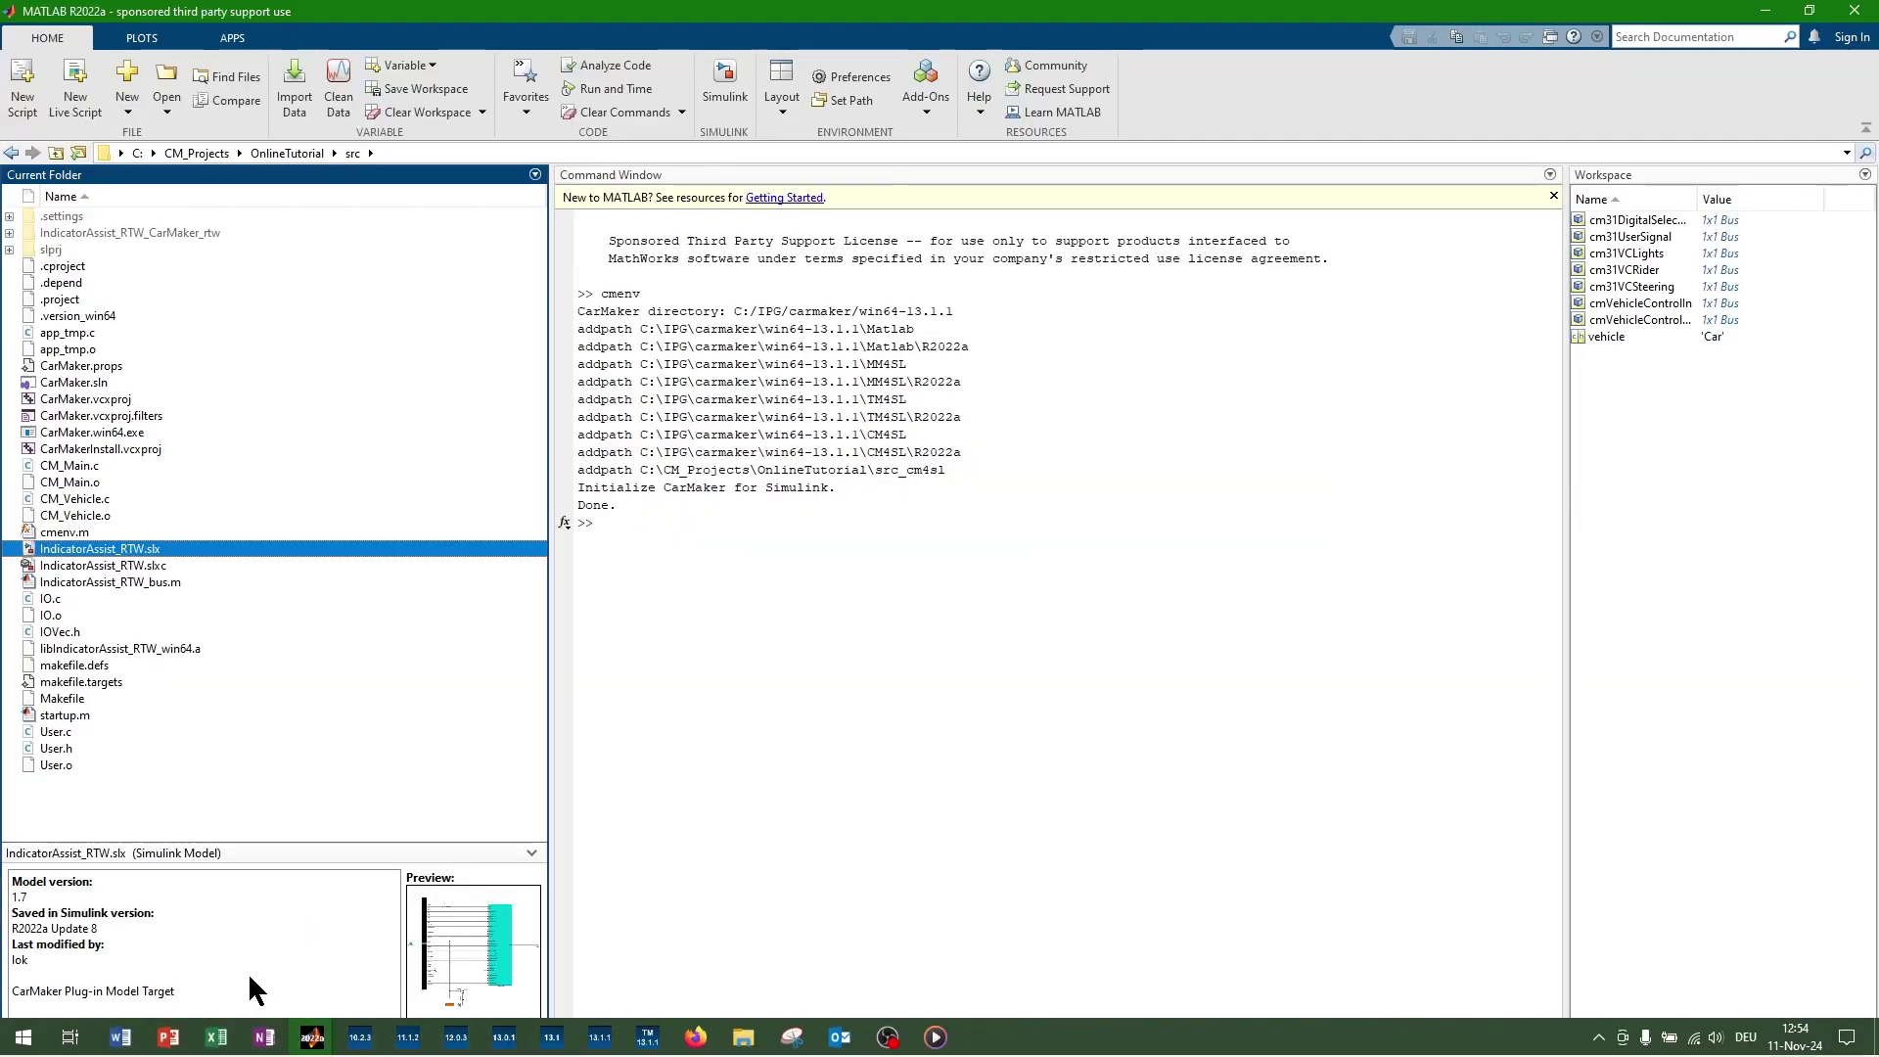
pyautogui.click(127, 435)
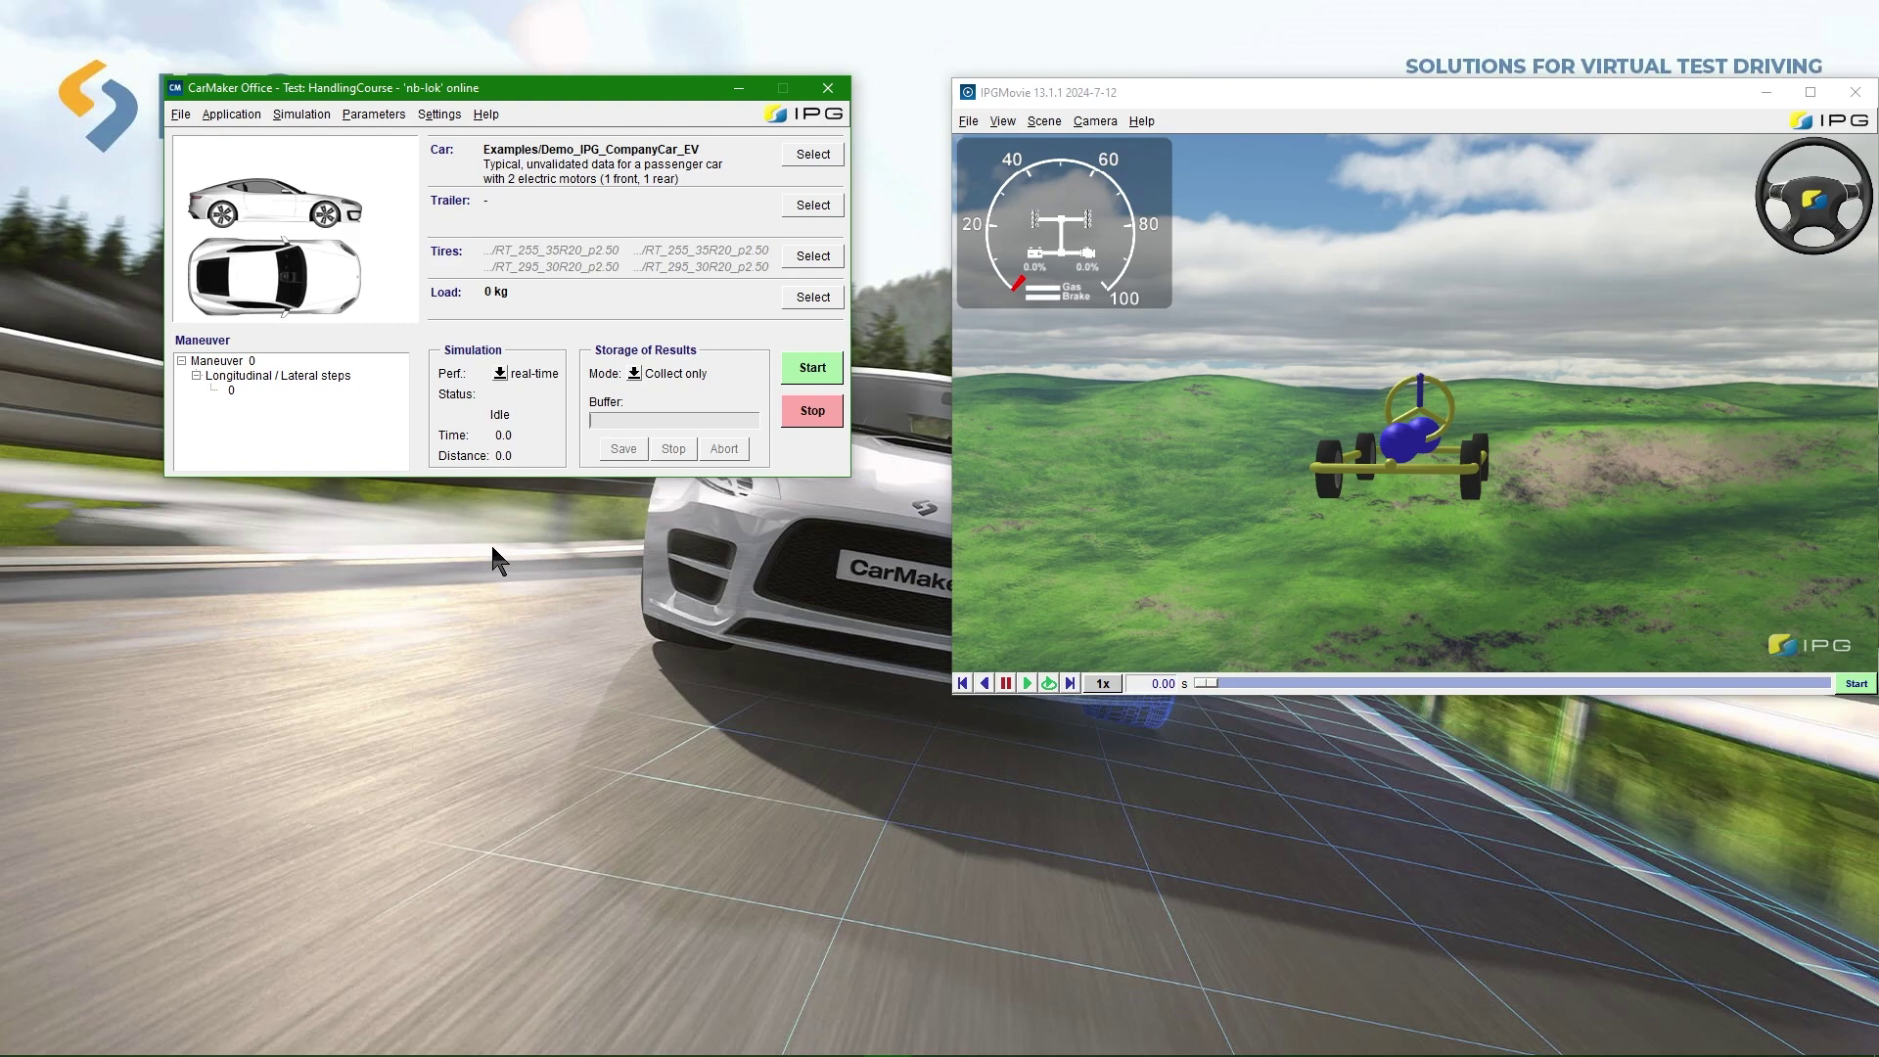
# Step: Set the application Command to the newly built src/CarMaker.win64.exe in Configuration/Status
pyautogui.click(227, 115)
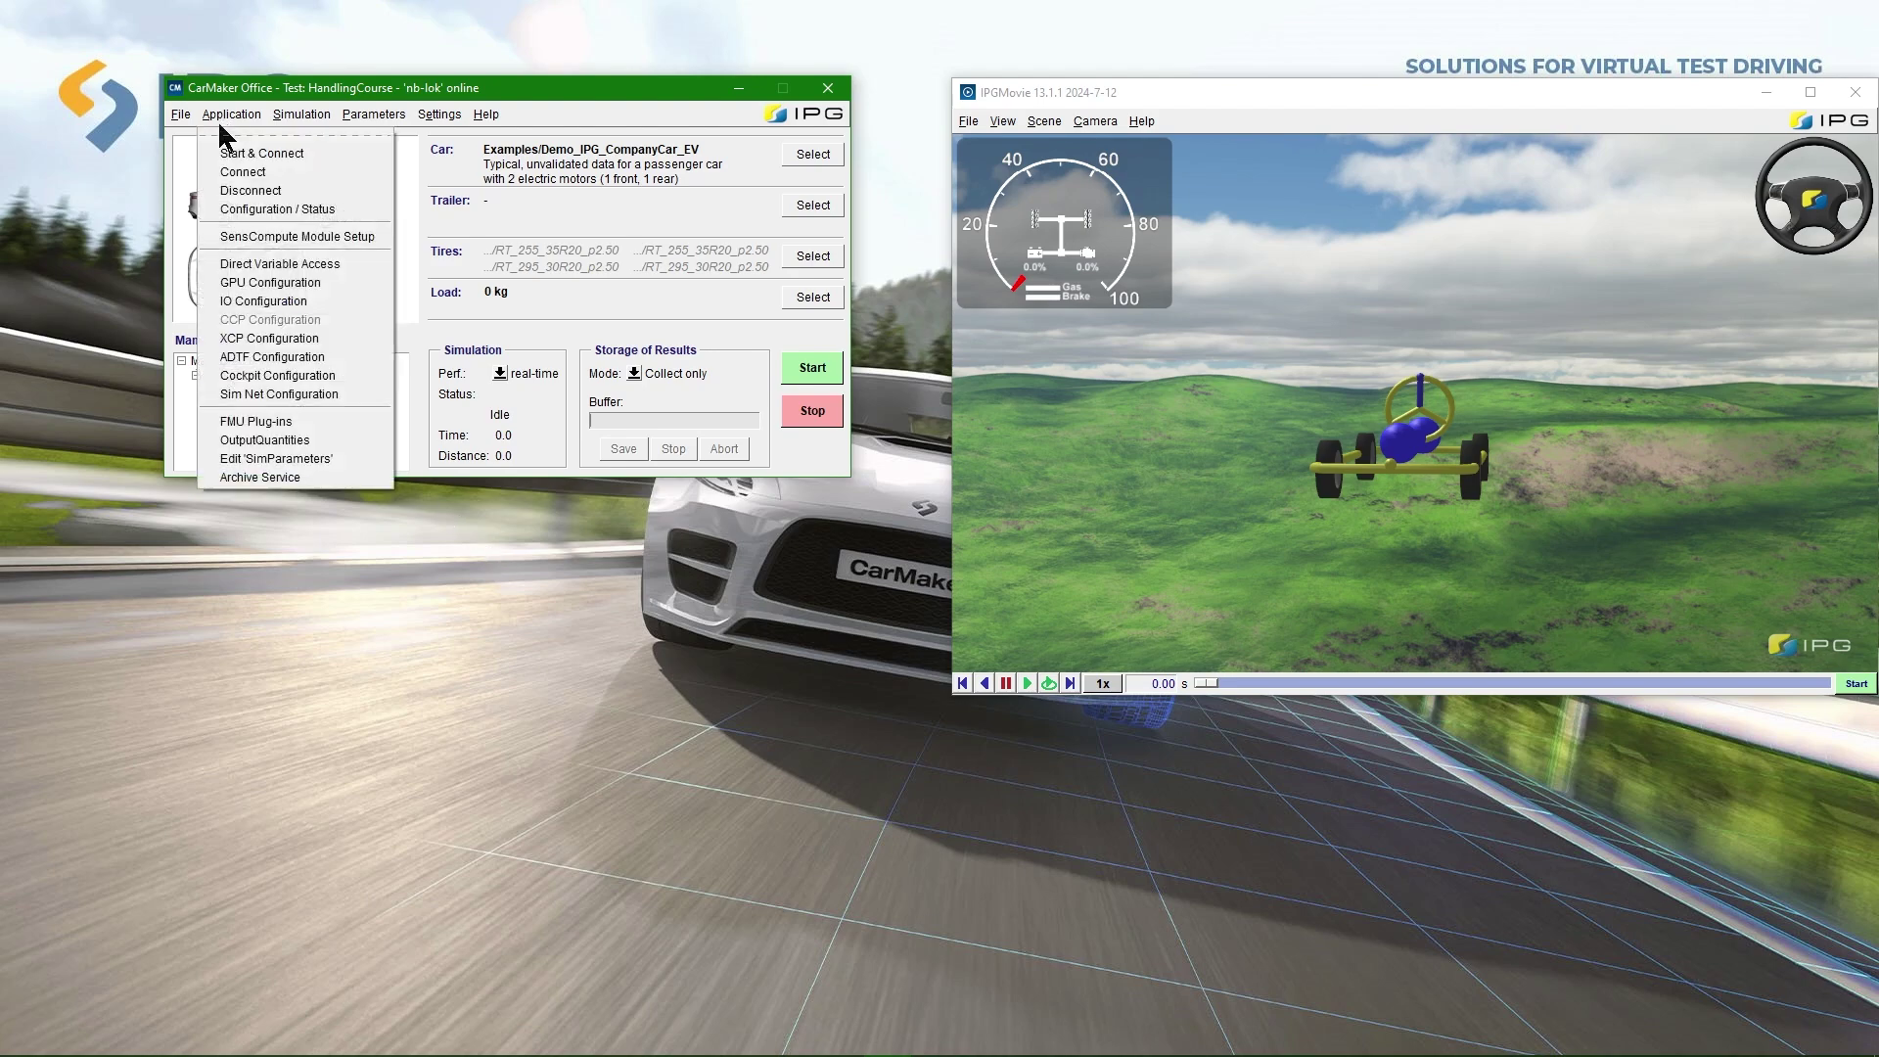
pyautogui.click(265, 209)
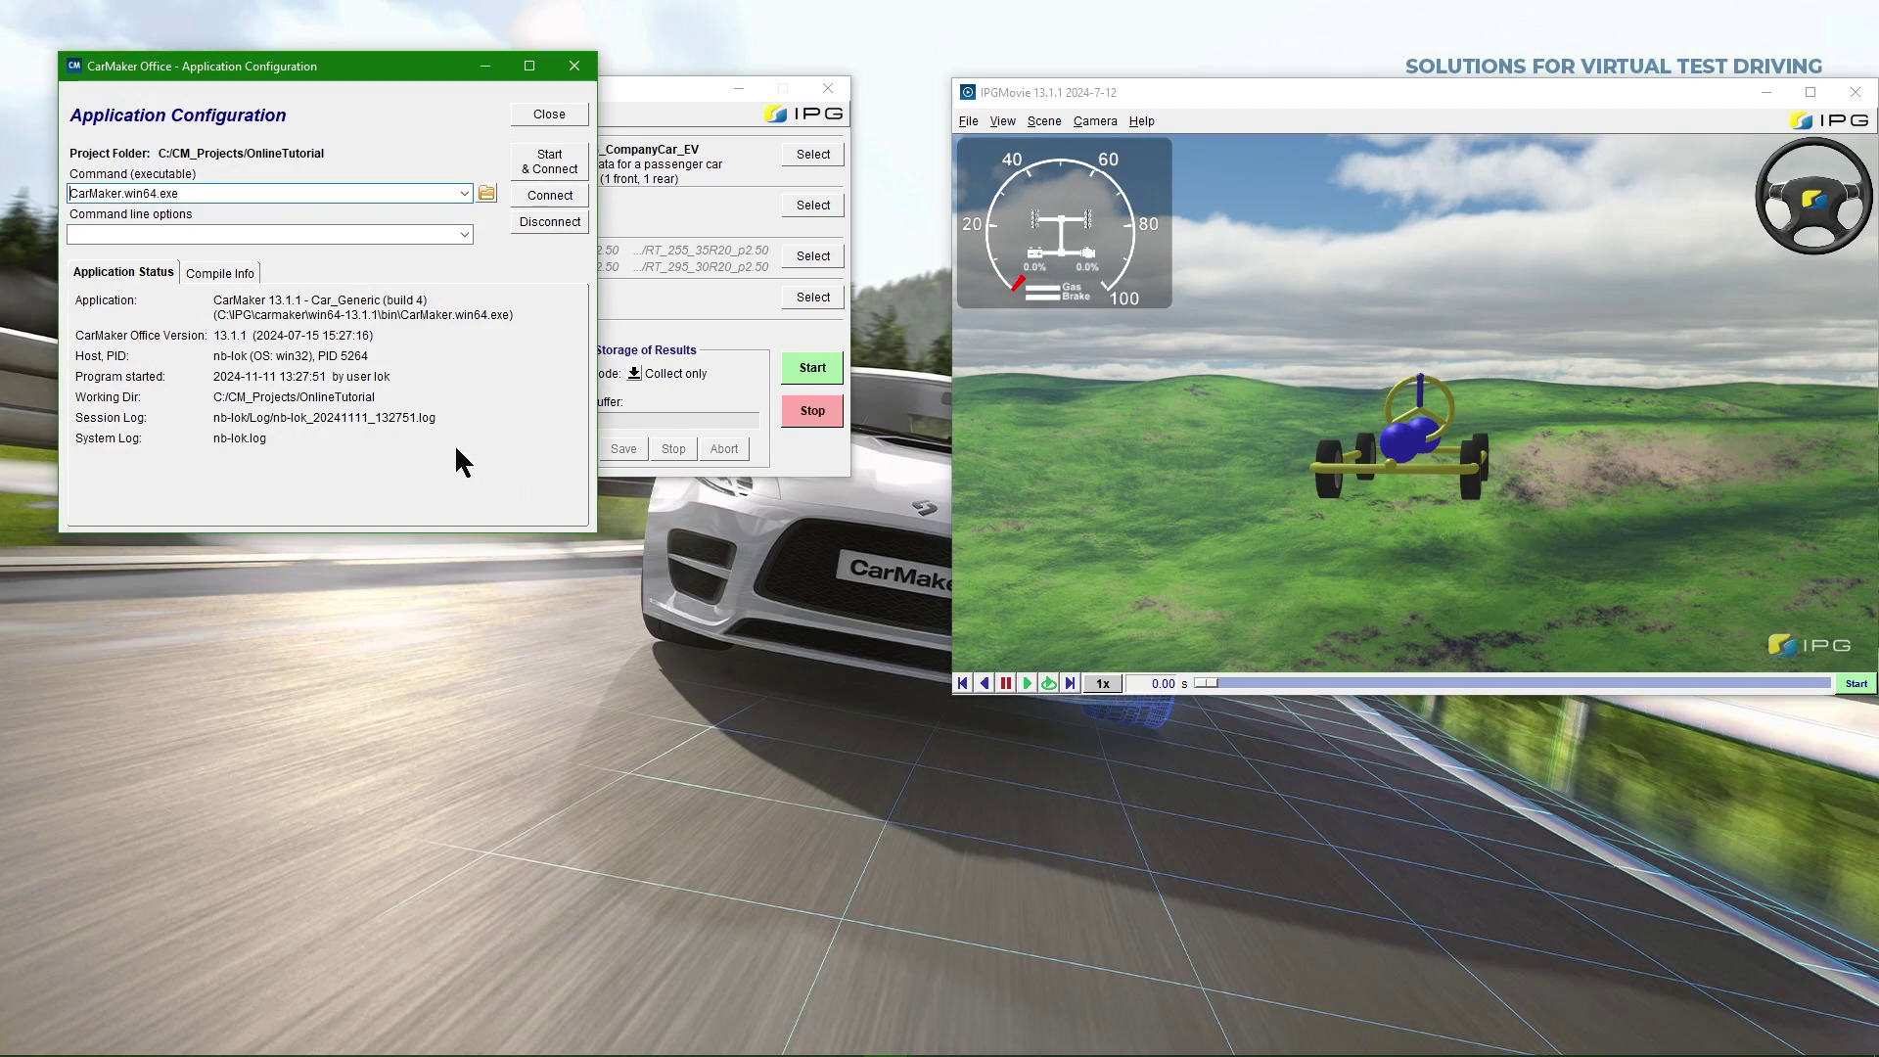
pyautogui.click(486, 194)
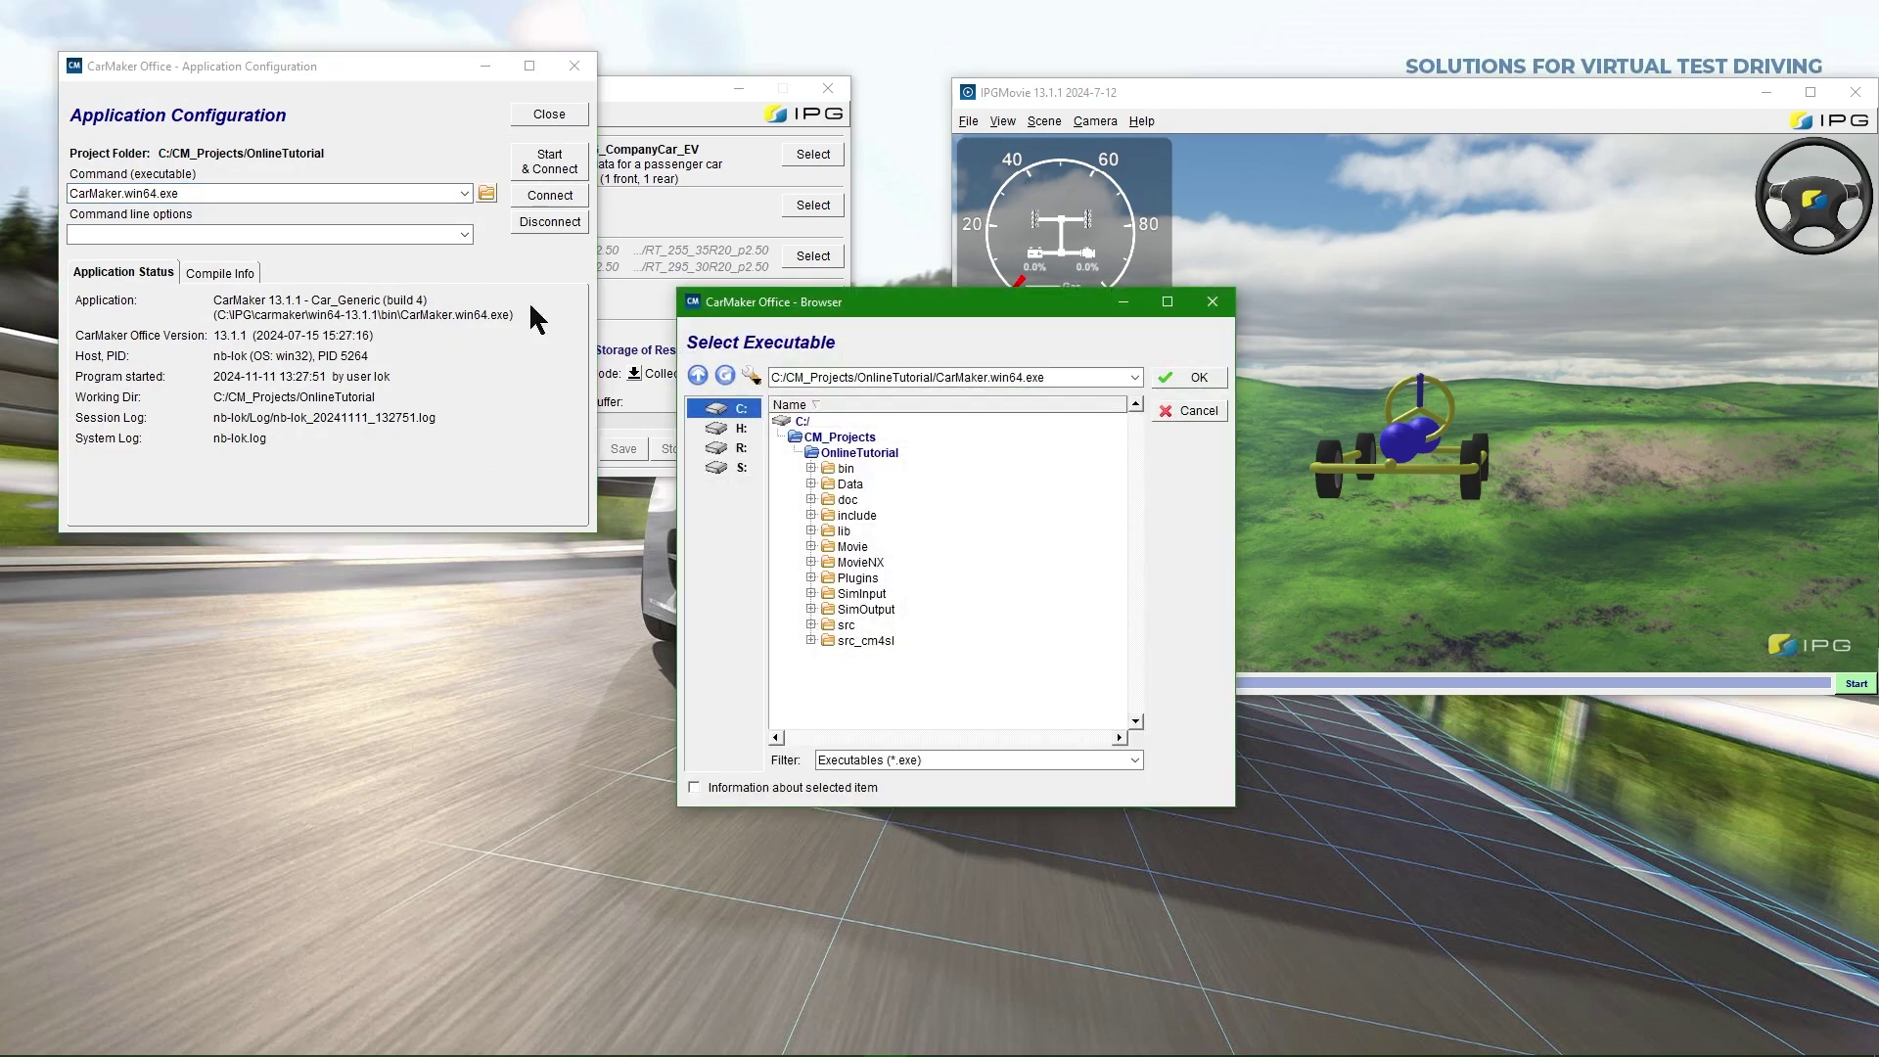
pyautogui.click(811, 625)
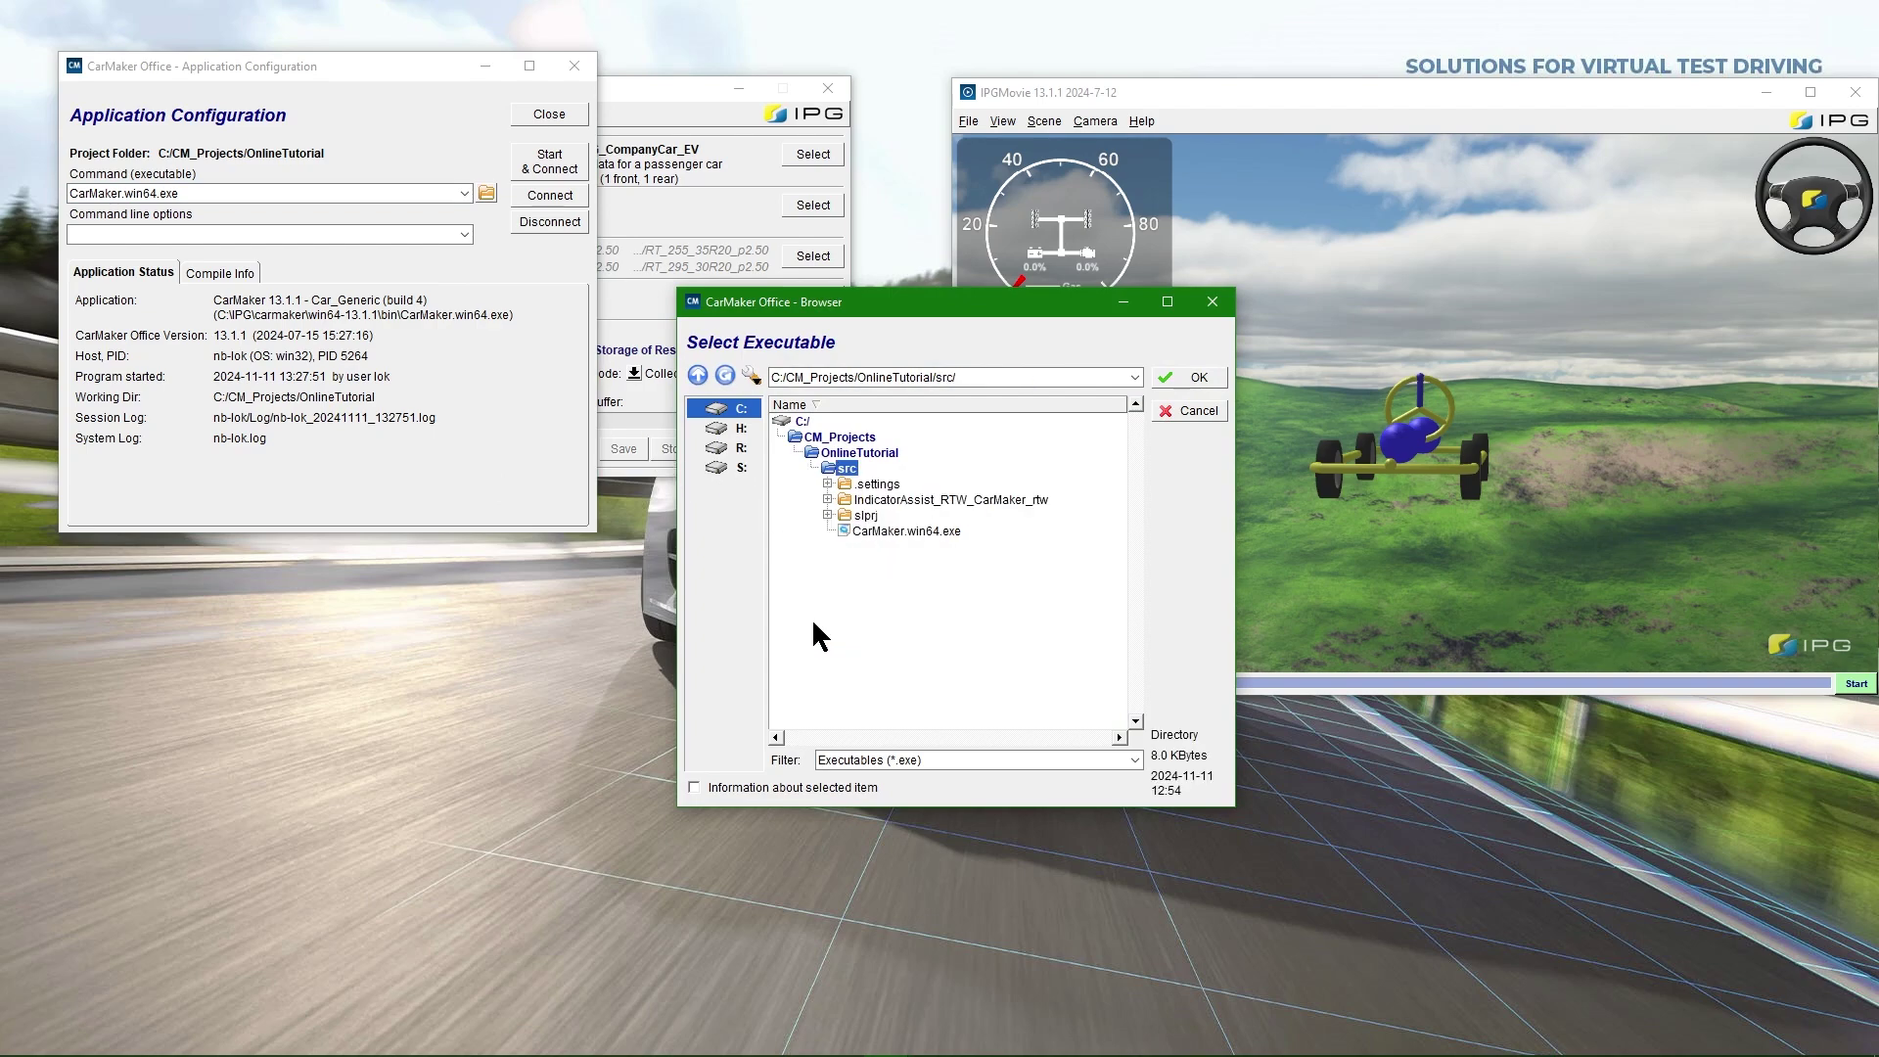
pyautogui.click(871, 532)
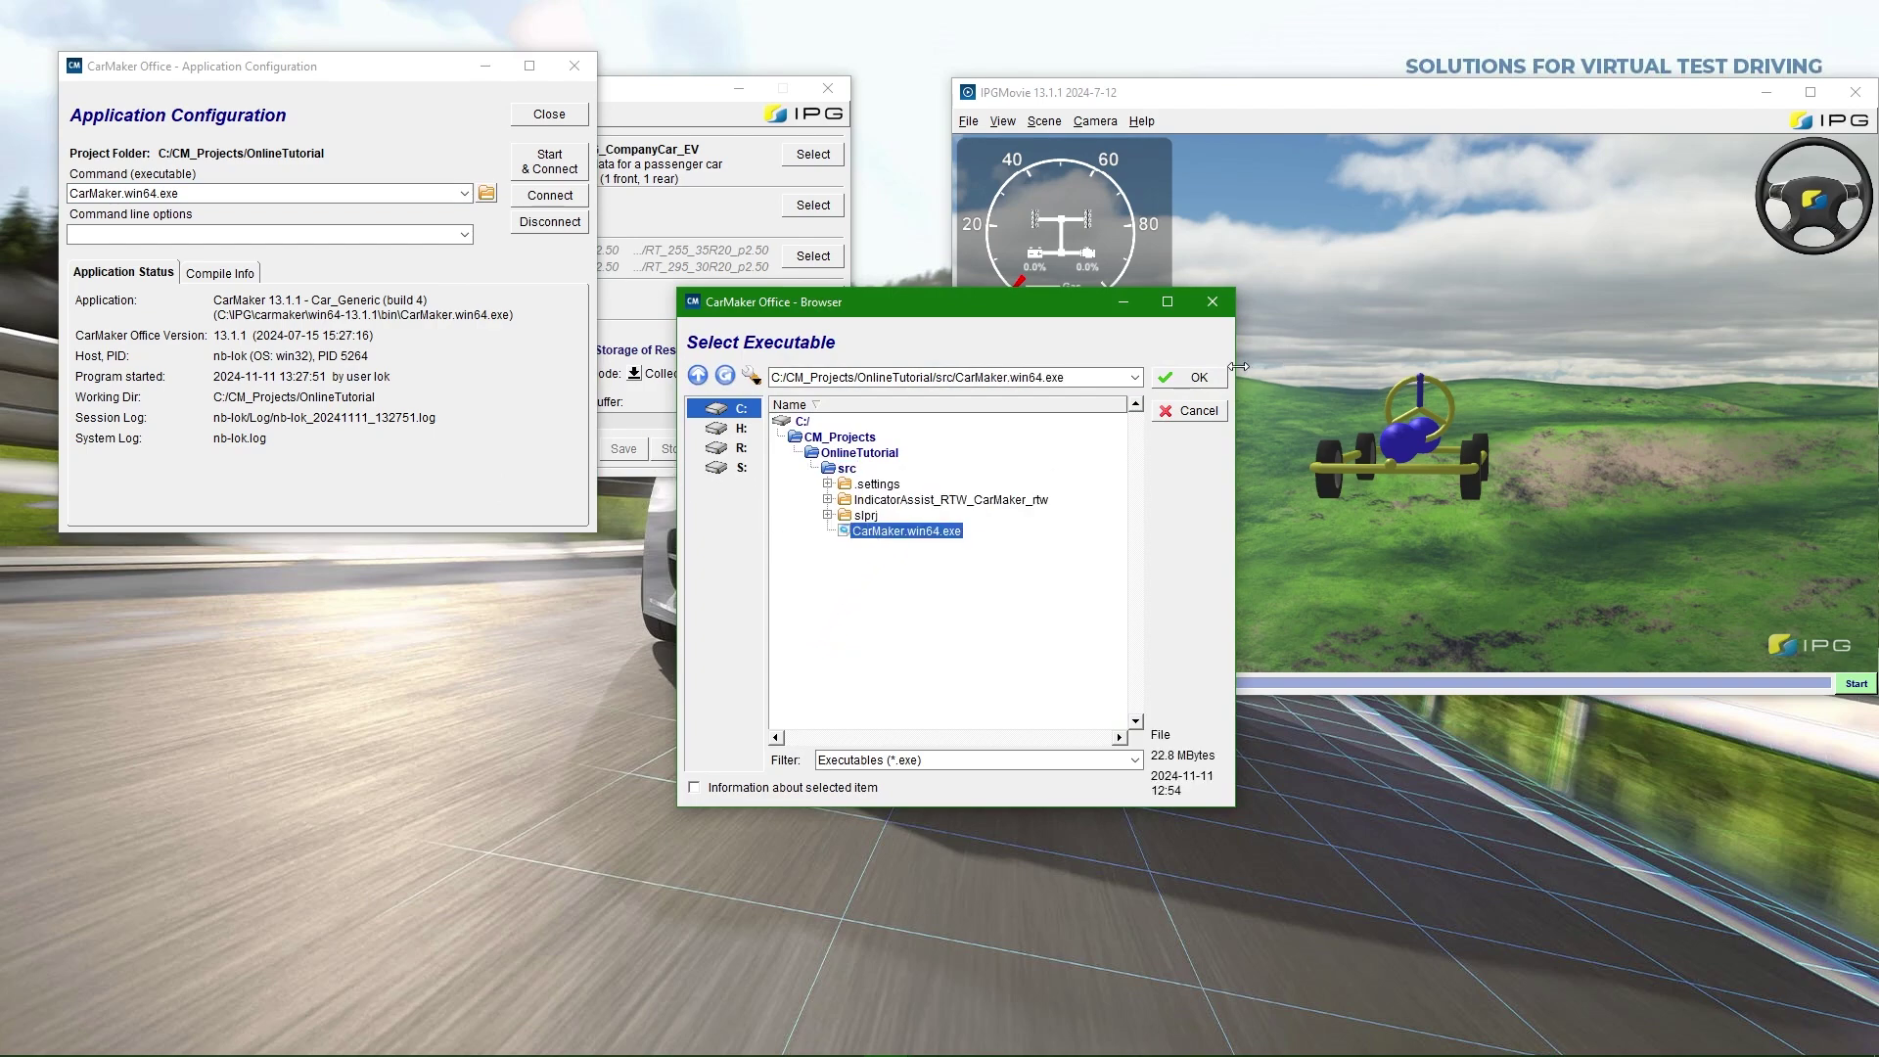
pyautogui.click(1224, 377)
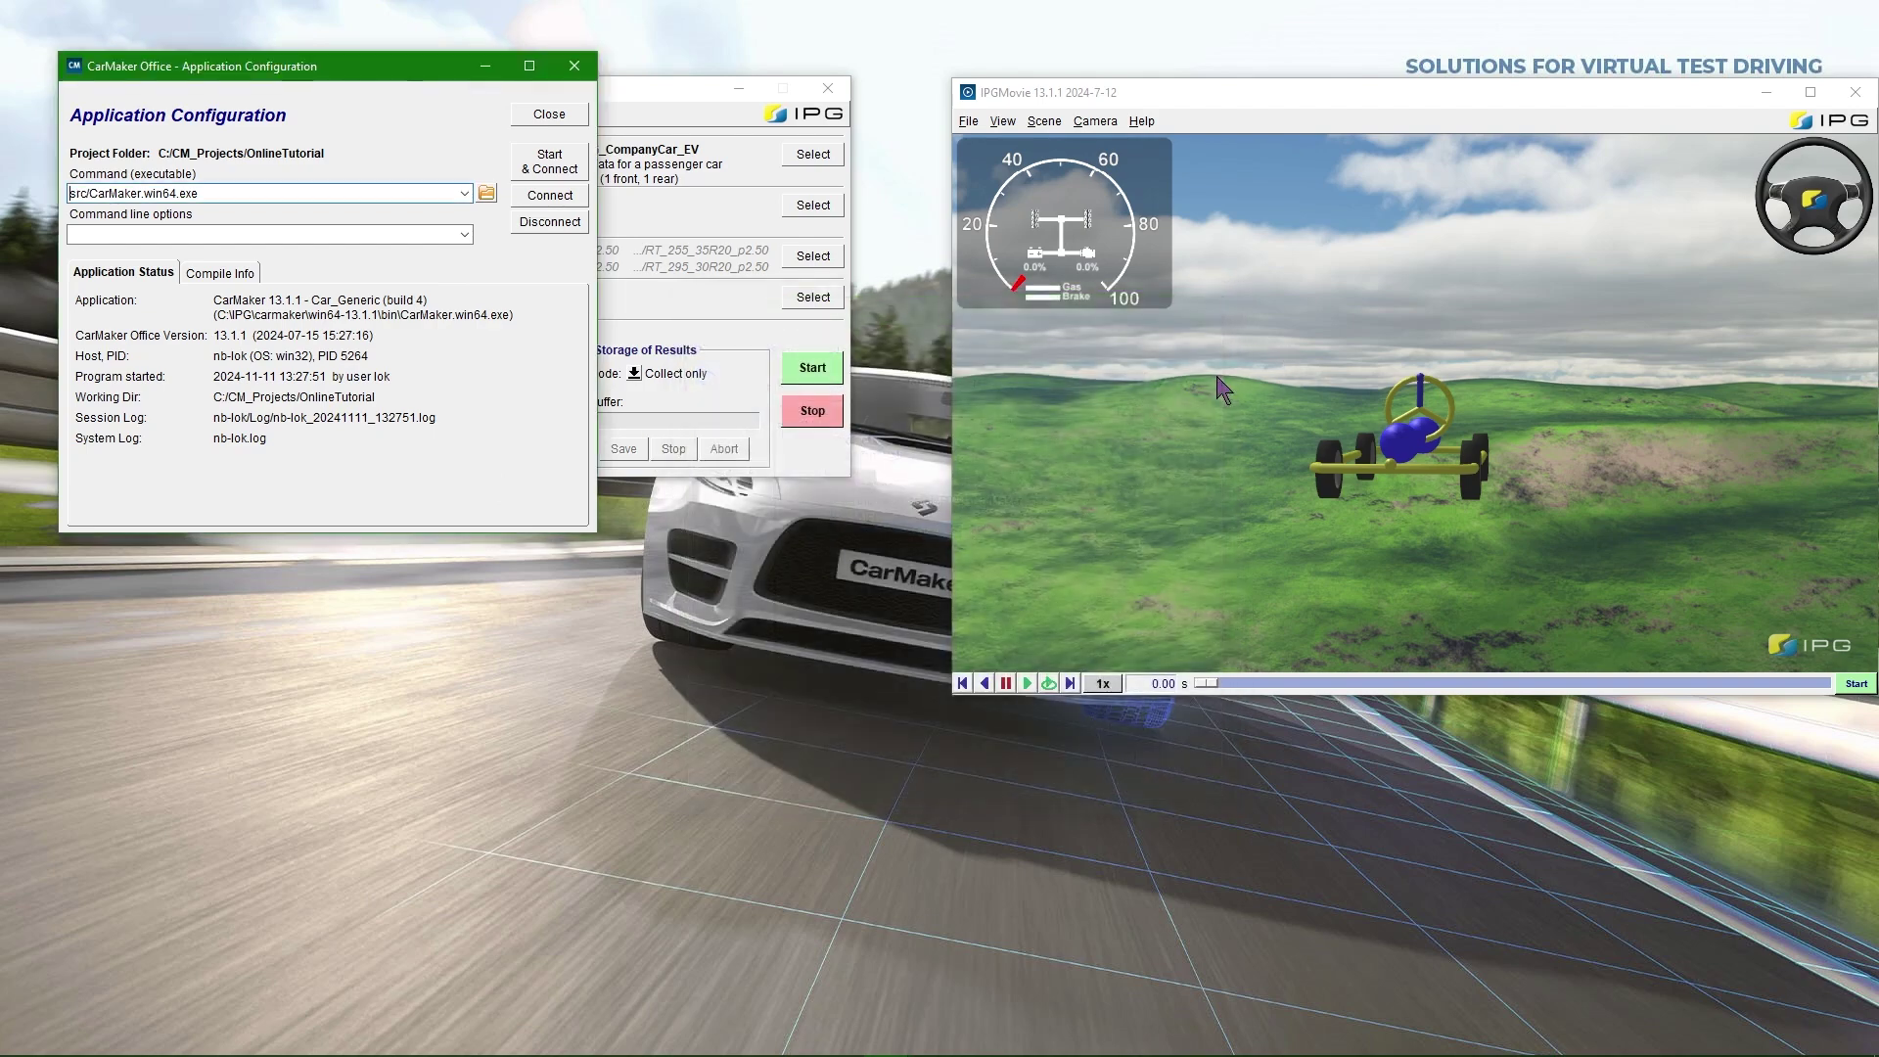
# Step: Start and connect the new executable, verifying Compile Info lists the IndicatorAssist_RTW library
pyautogui.click(546, 154)
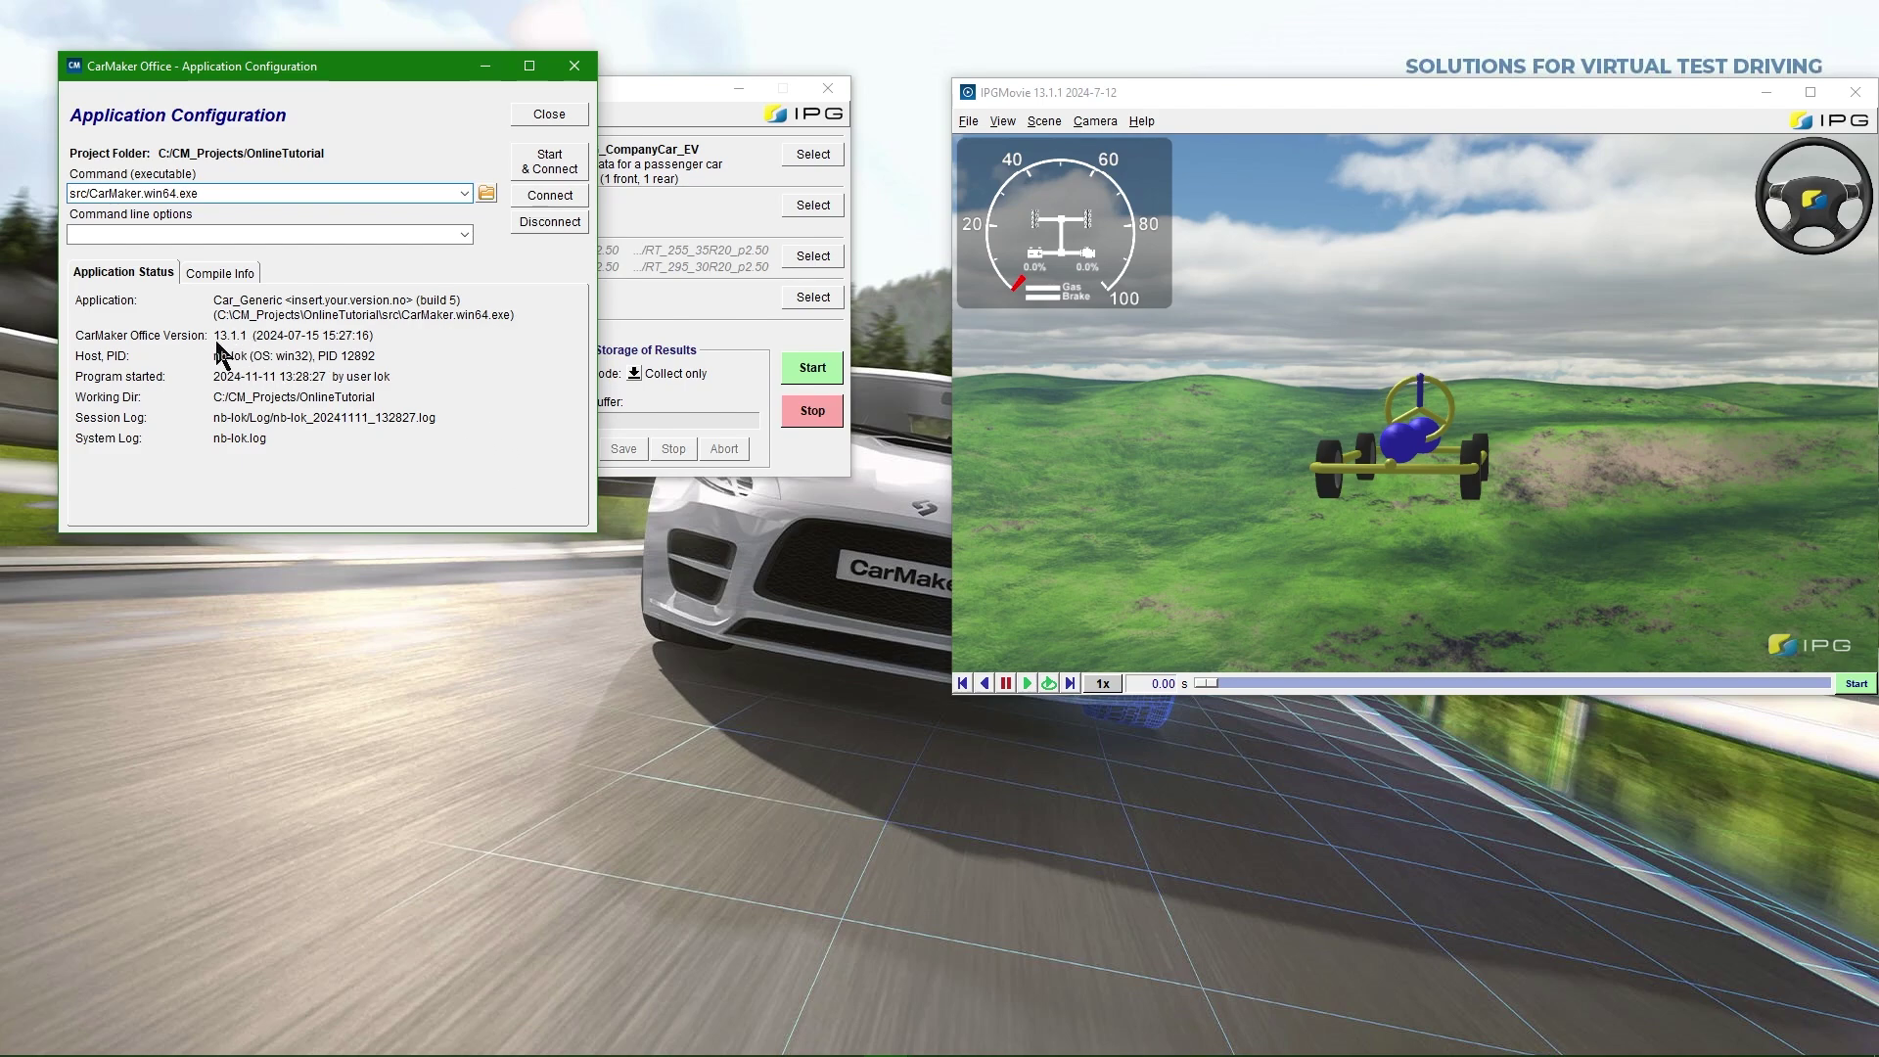
pyautogui.click(216, 275)
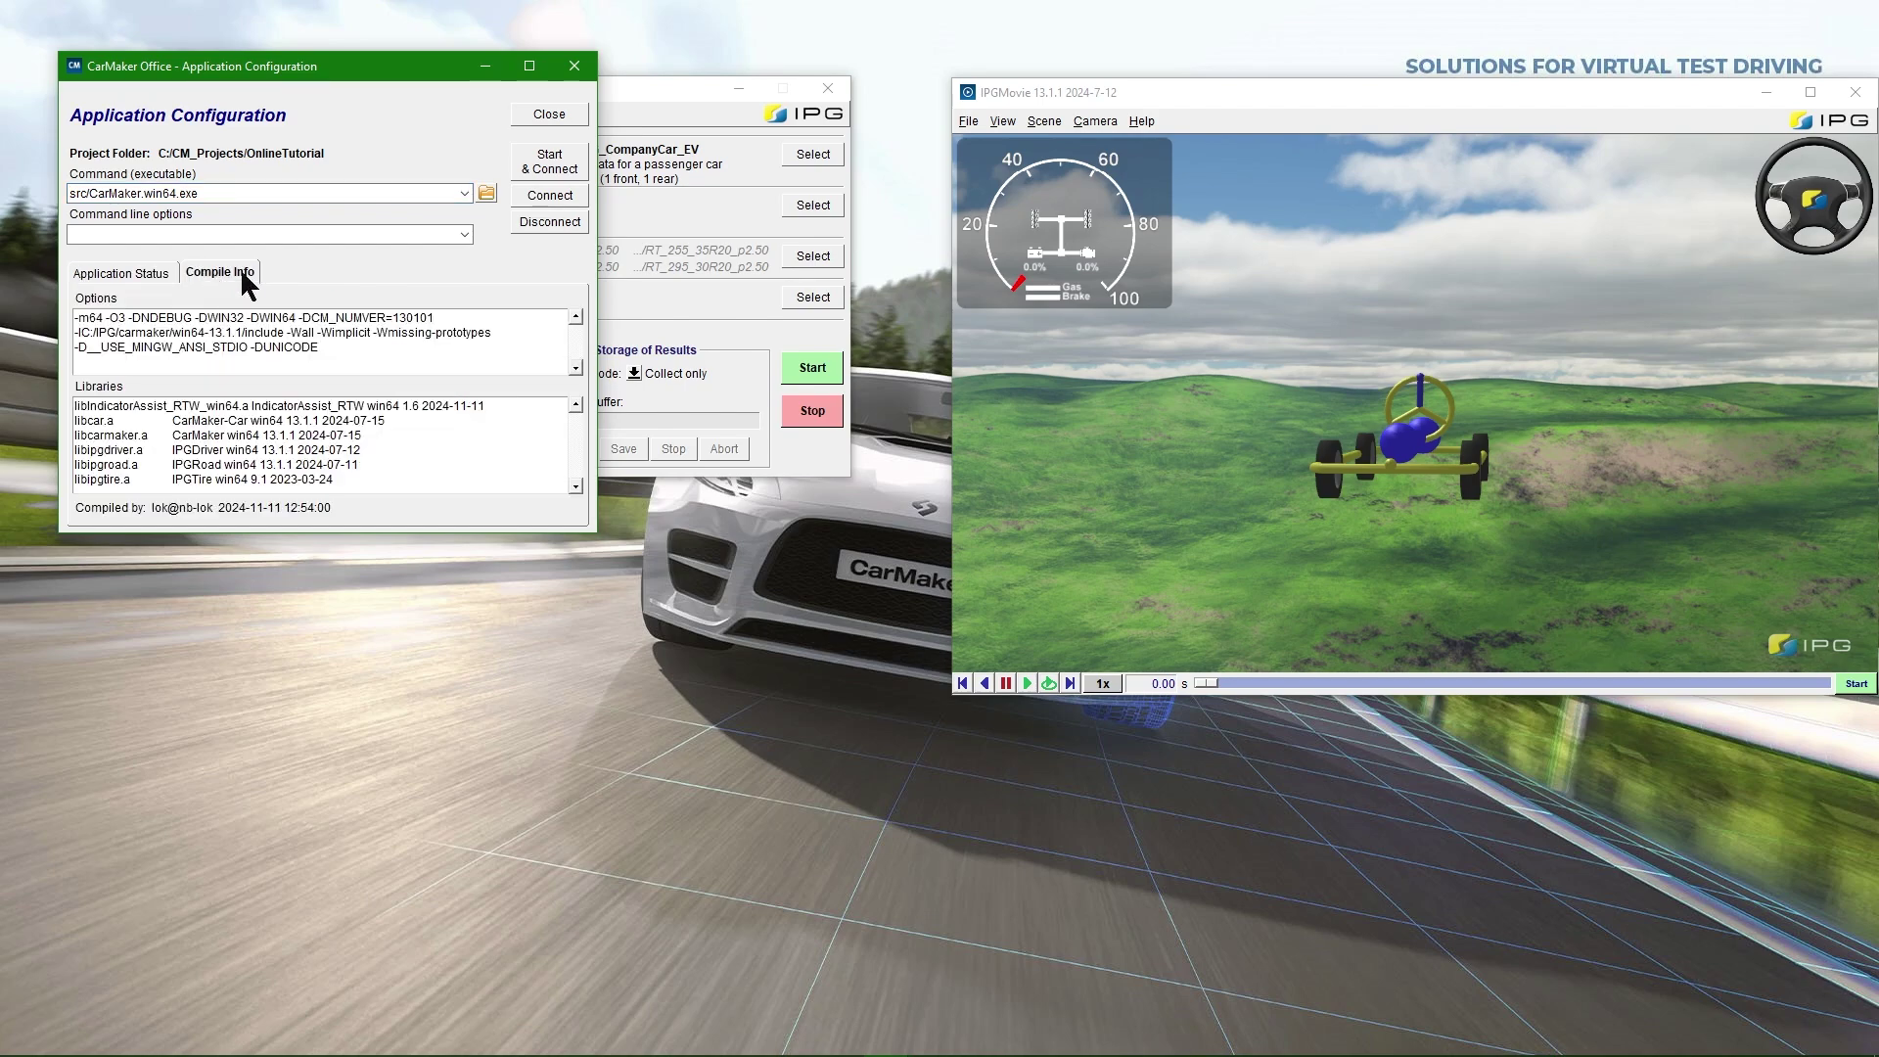
pyautogui.moveTo(79, 405); pyautogui.dragTo(237, 405)
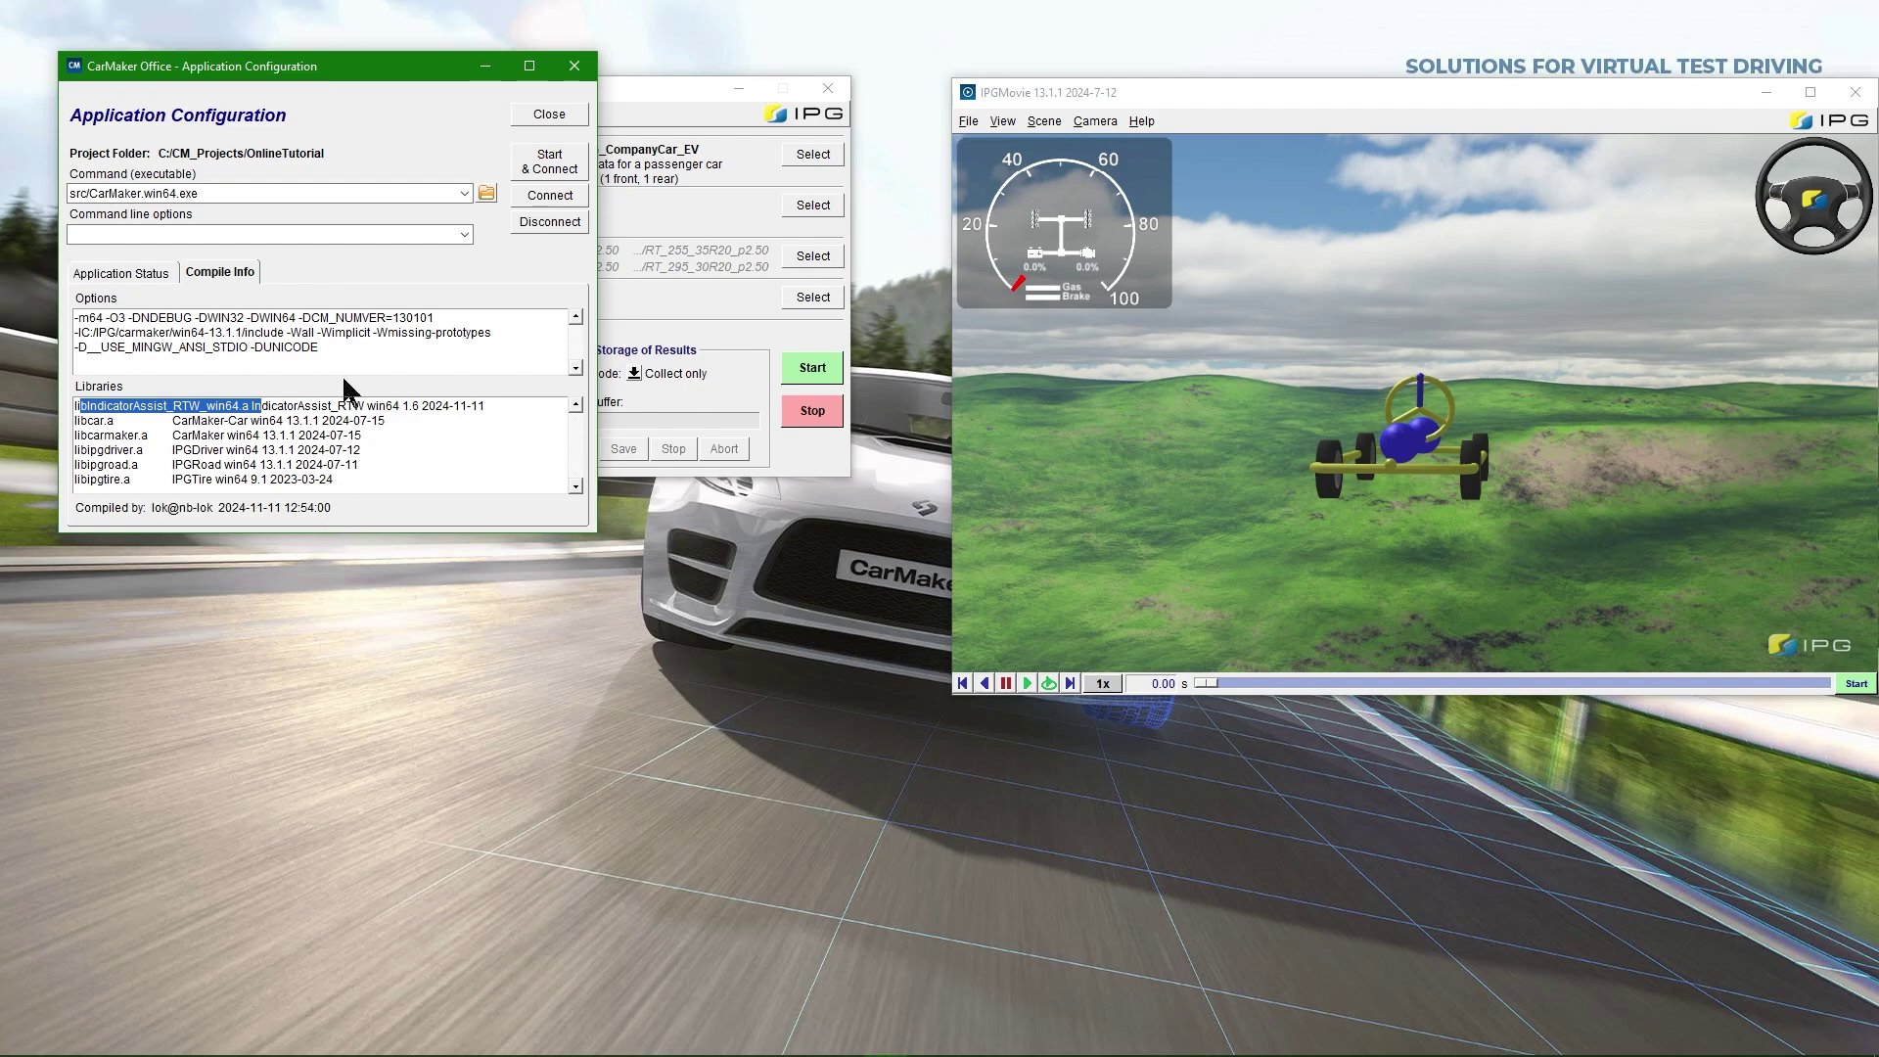
pyautogui.click(540, 114)
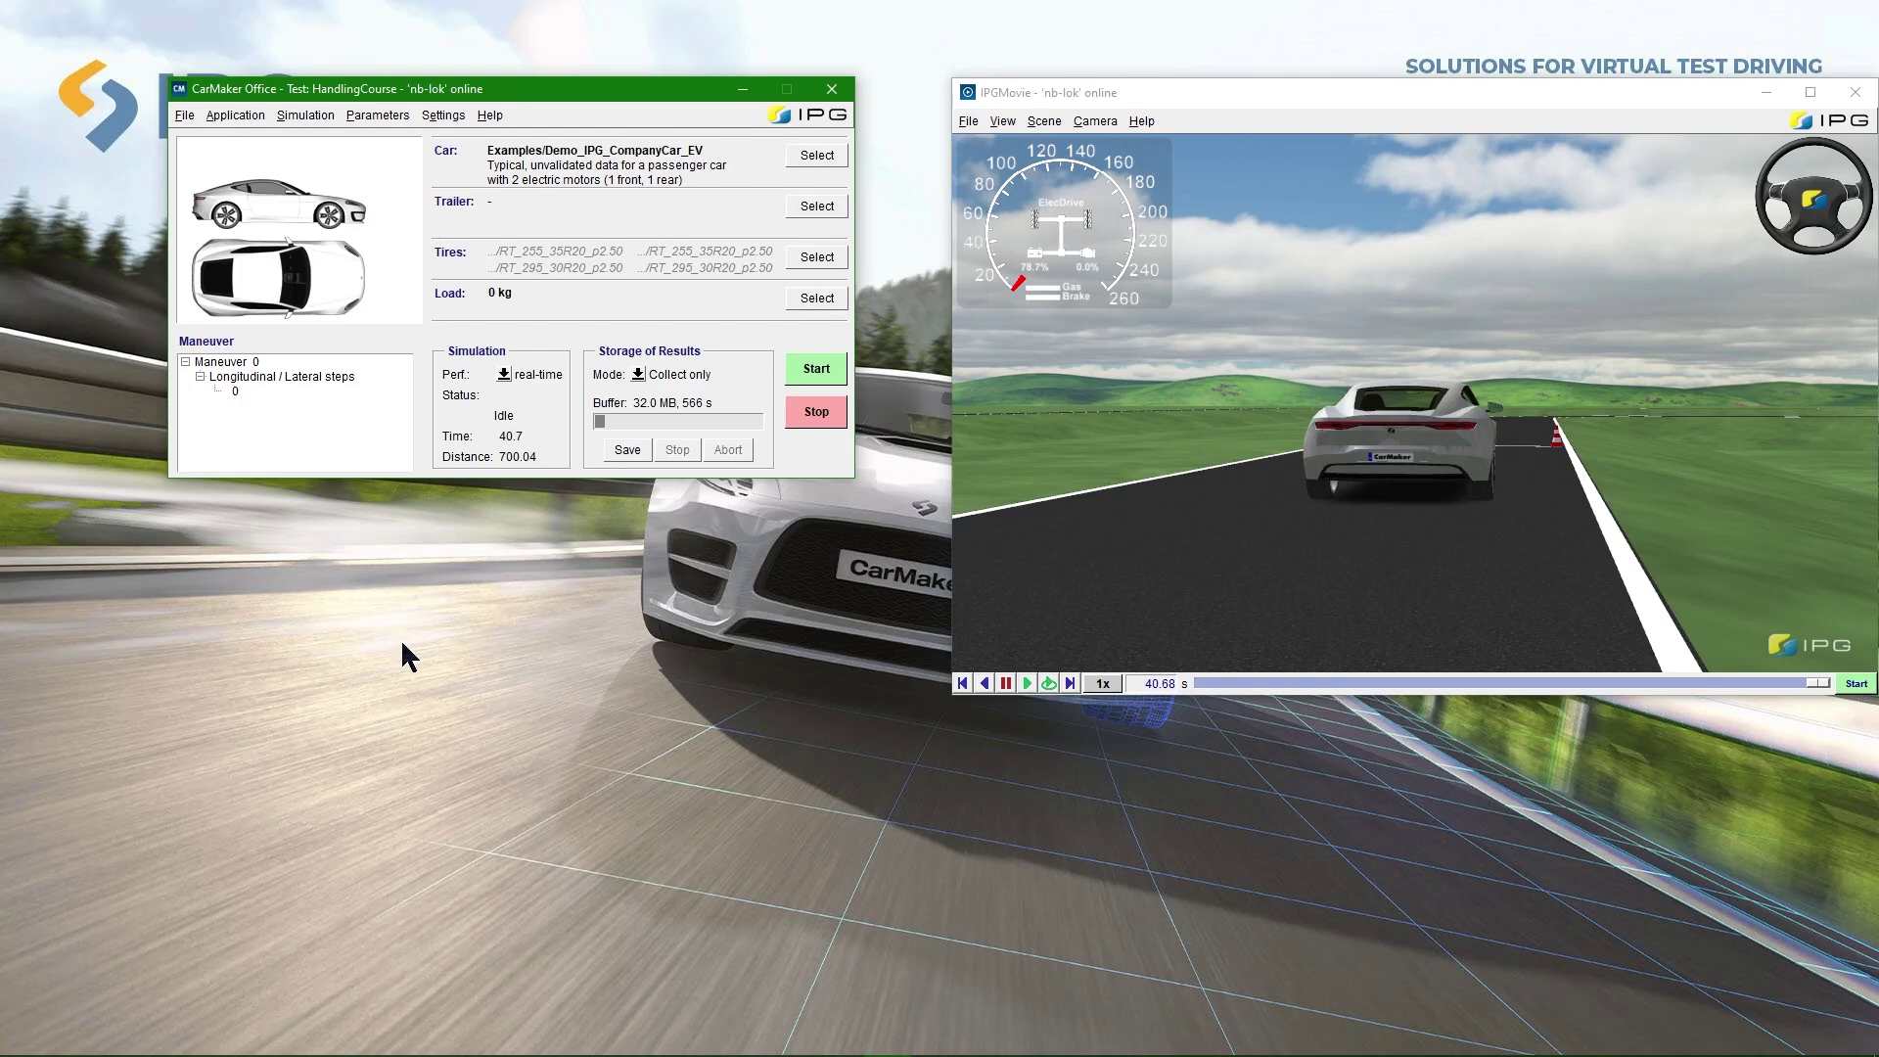
# Step: Set Vehicle Control Model 0 of Demo_IPG_CompanyCar_EV to IndicatorAssist_RTW
pyautogui.click(538, 151)
pyautogui.click(714, 286)
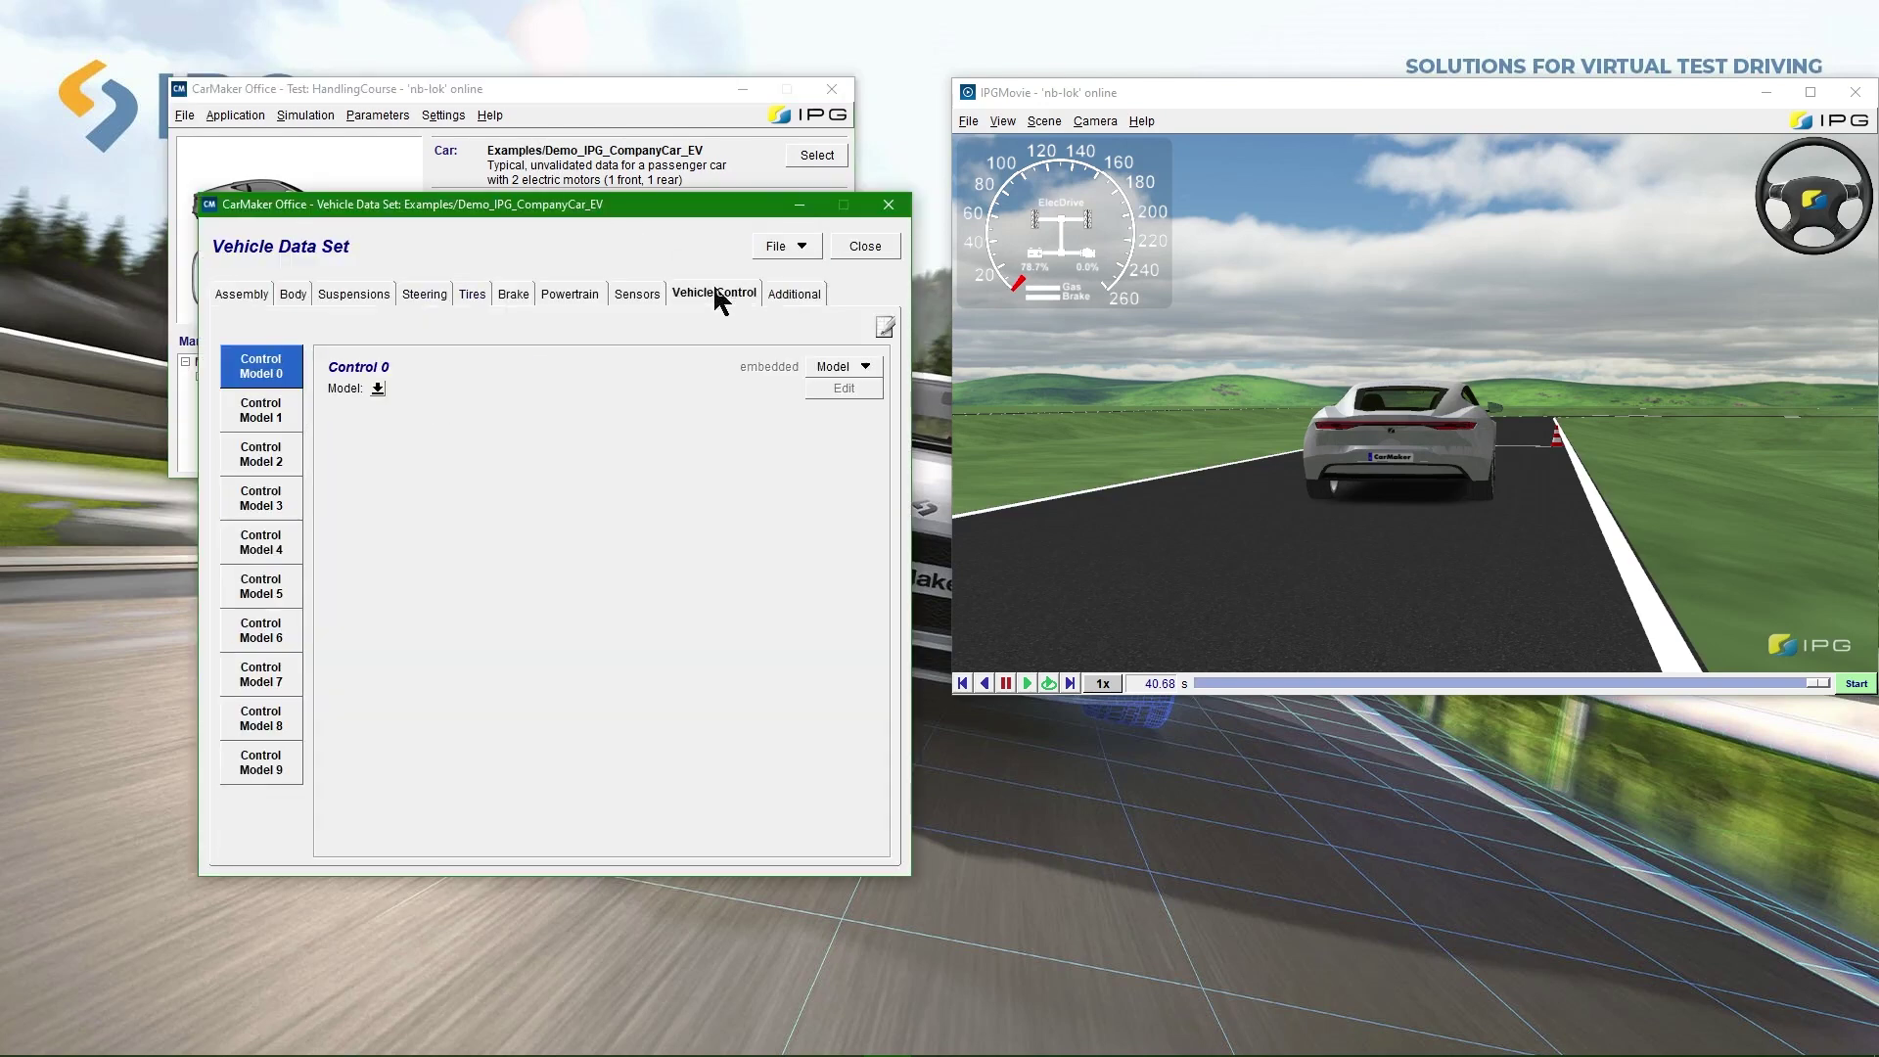
pyautogui.click(378, 388)
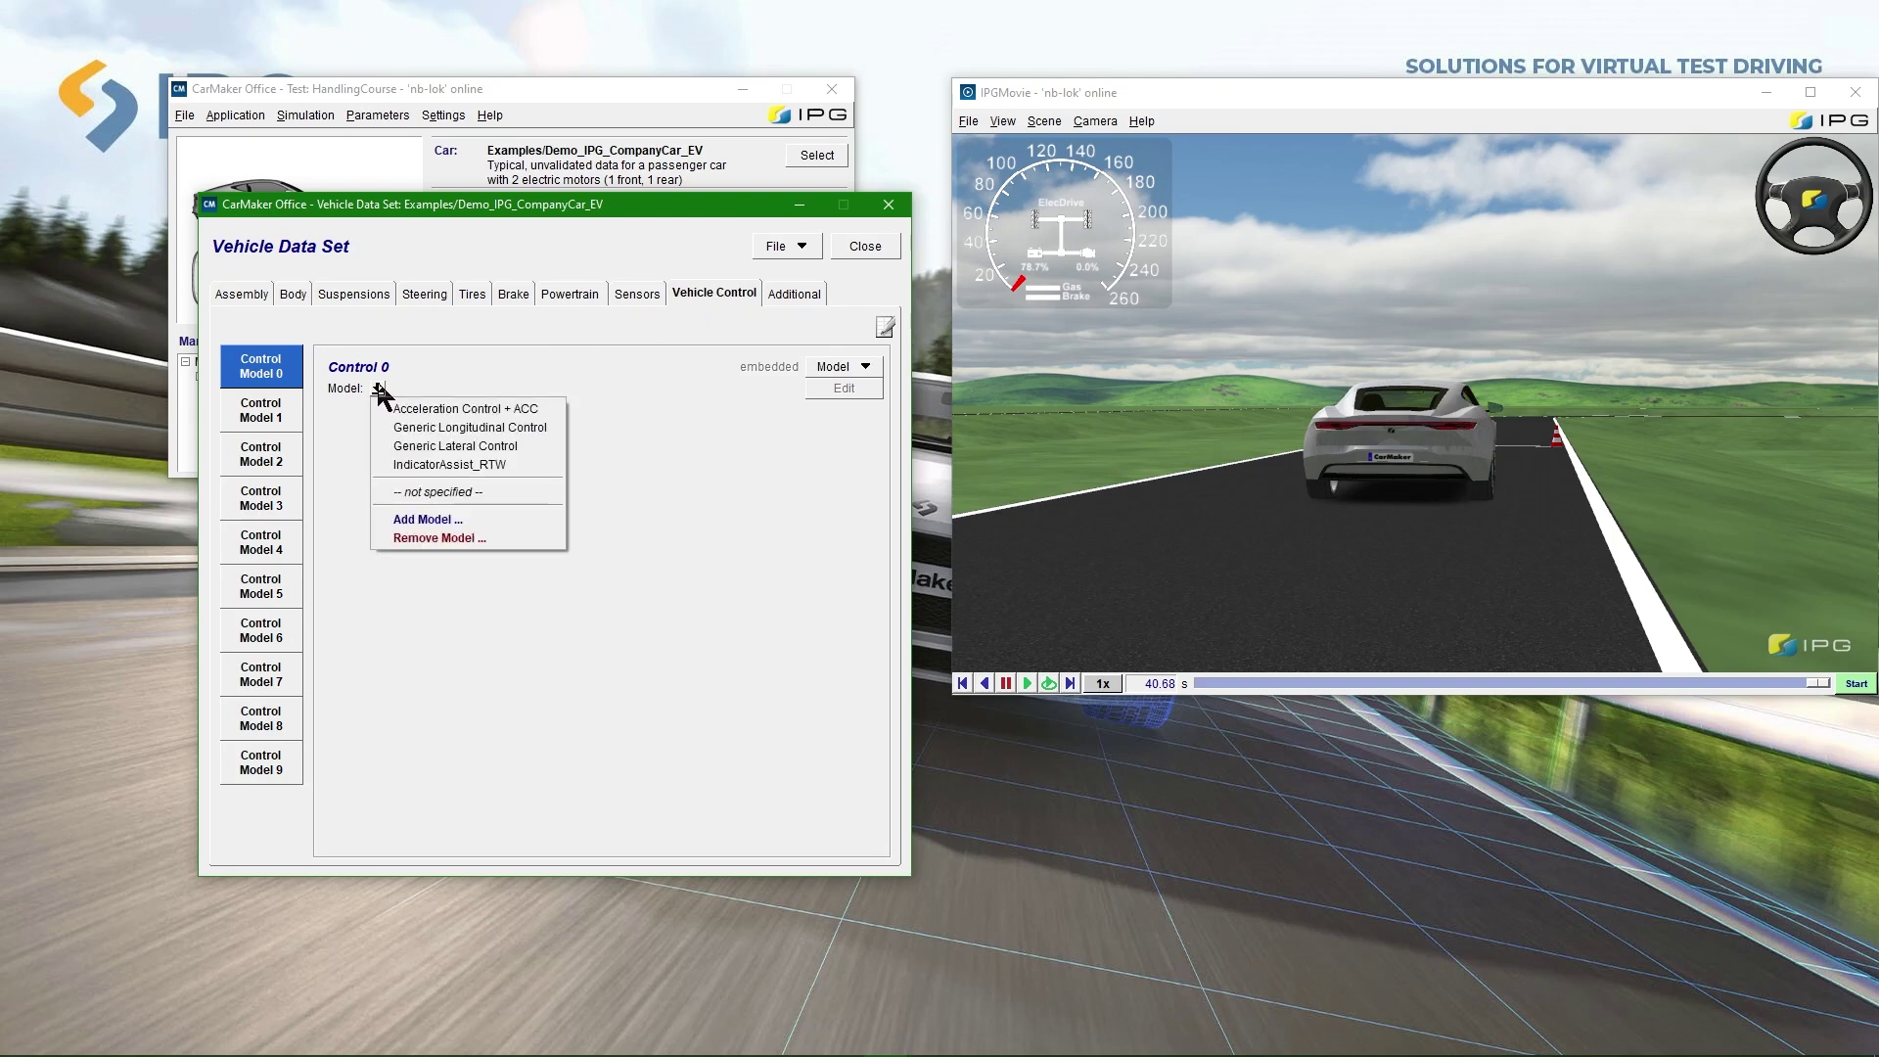
pyautogui.click(419, 465)
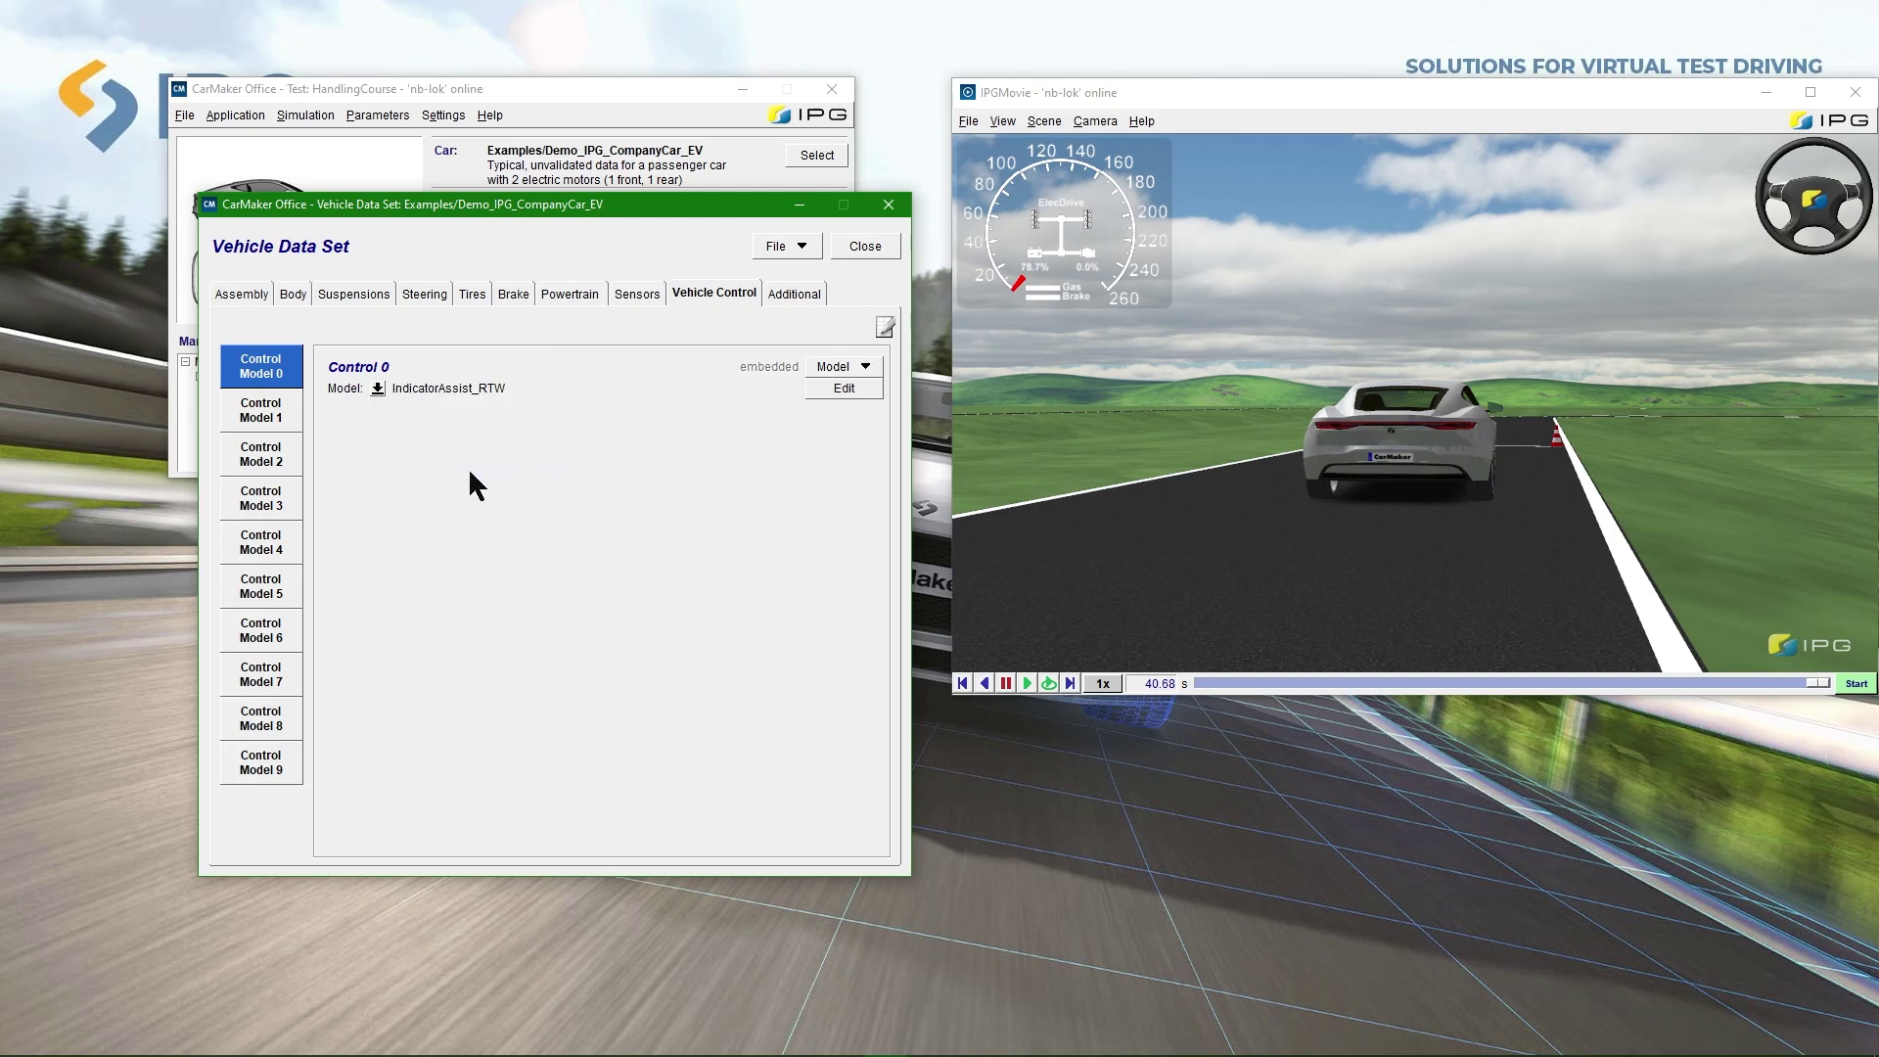
pyautogui.click(876, 252)
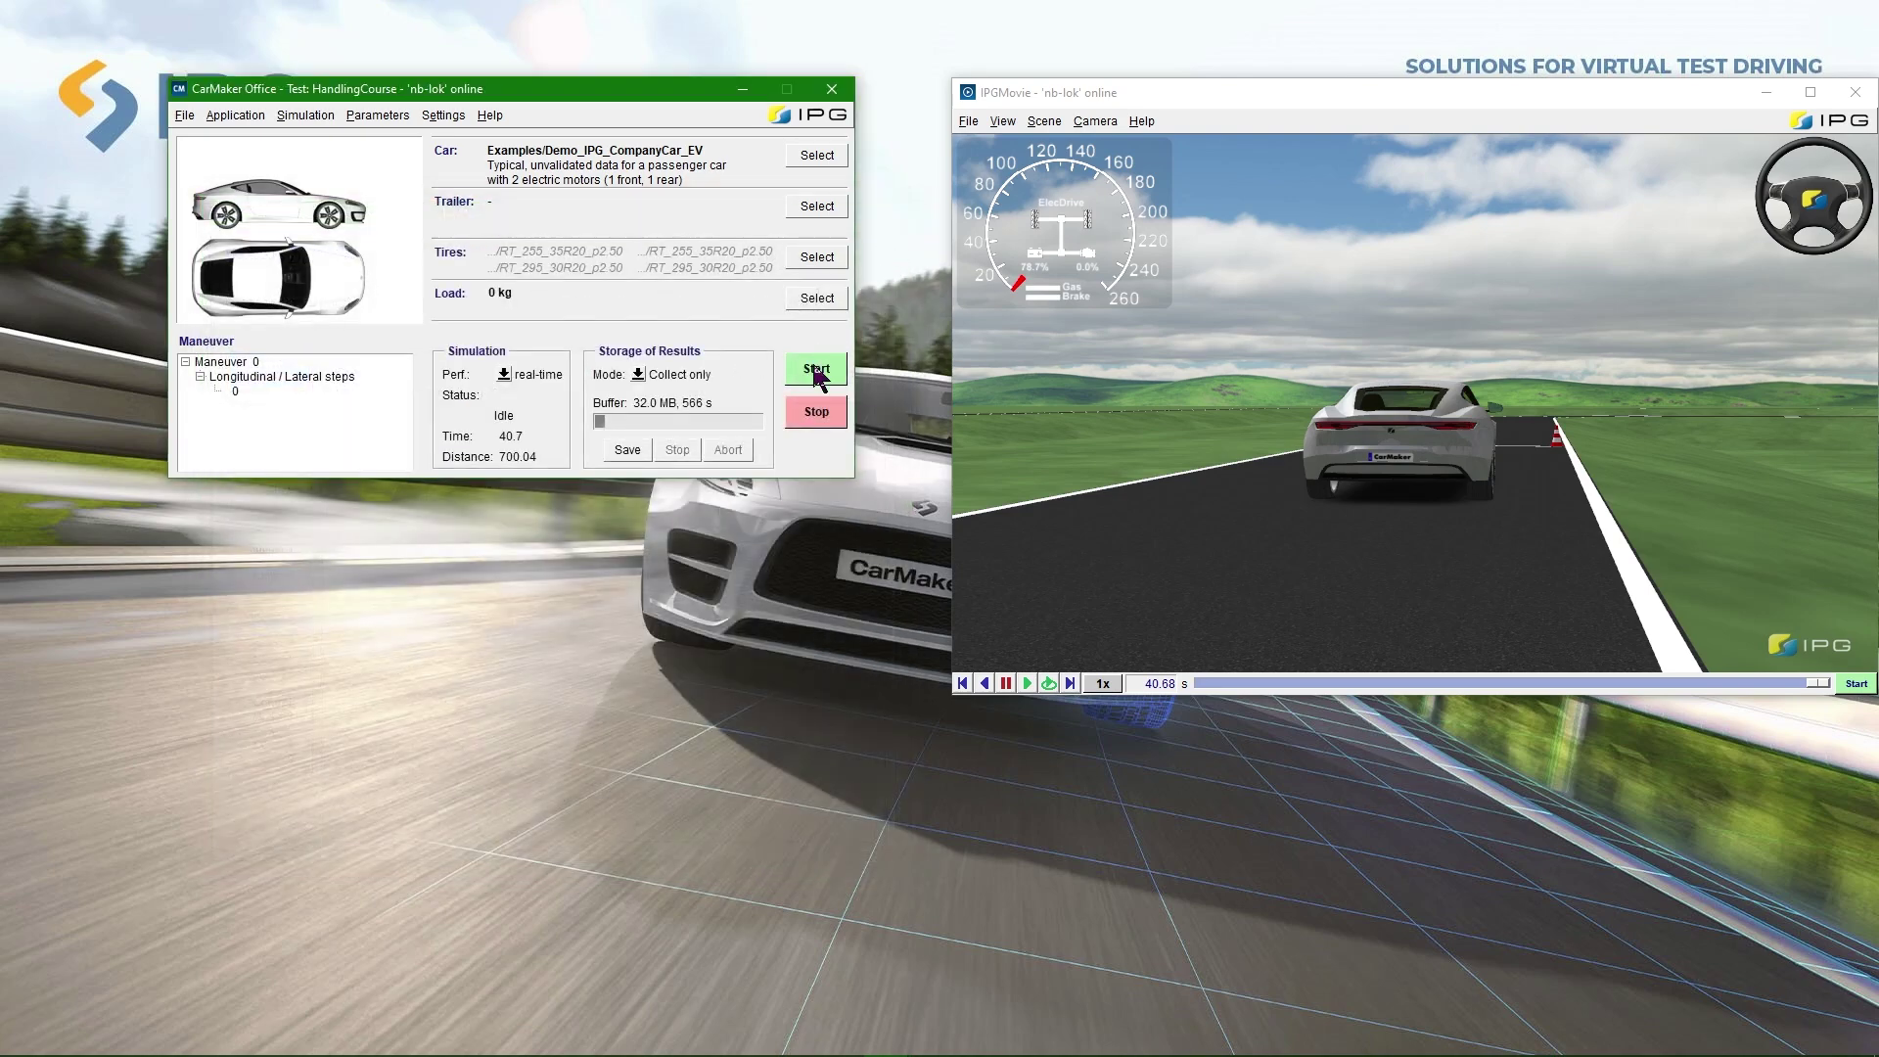
# Step: Run the HandlingCourse test with the new control model, then stop it at 23.6 s
pyautogui.click(1810, 92)
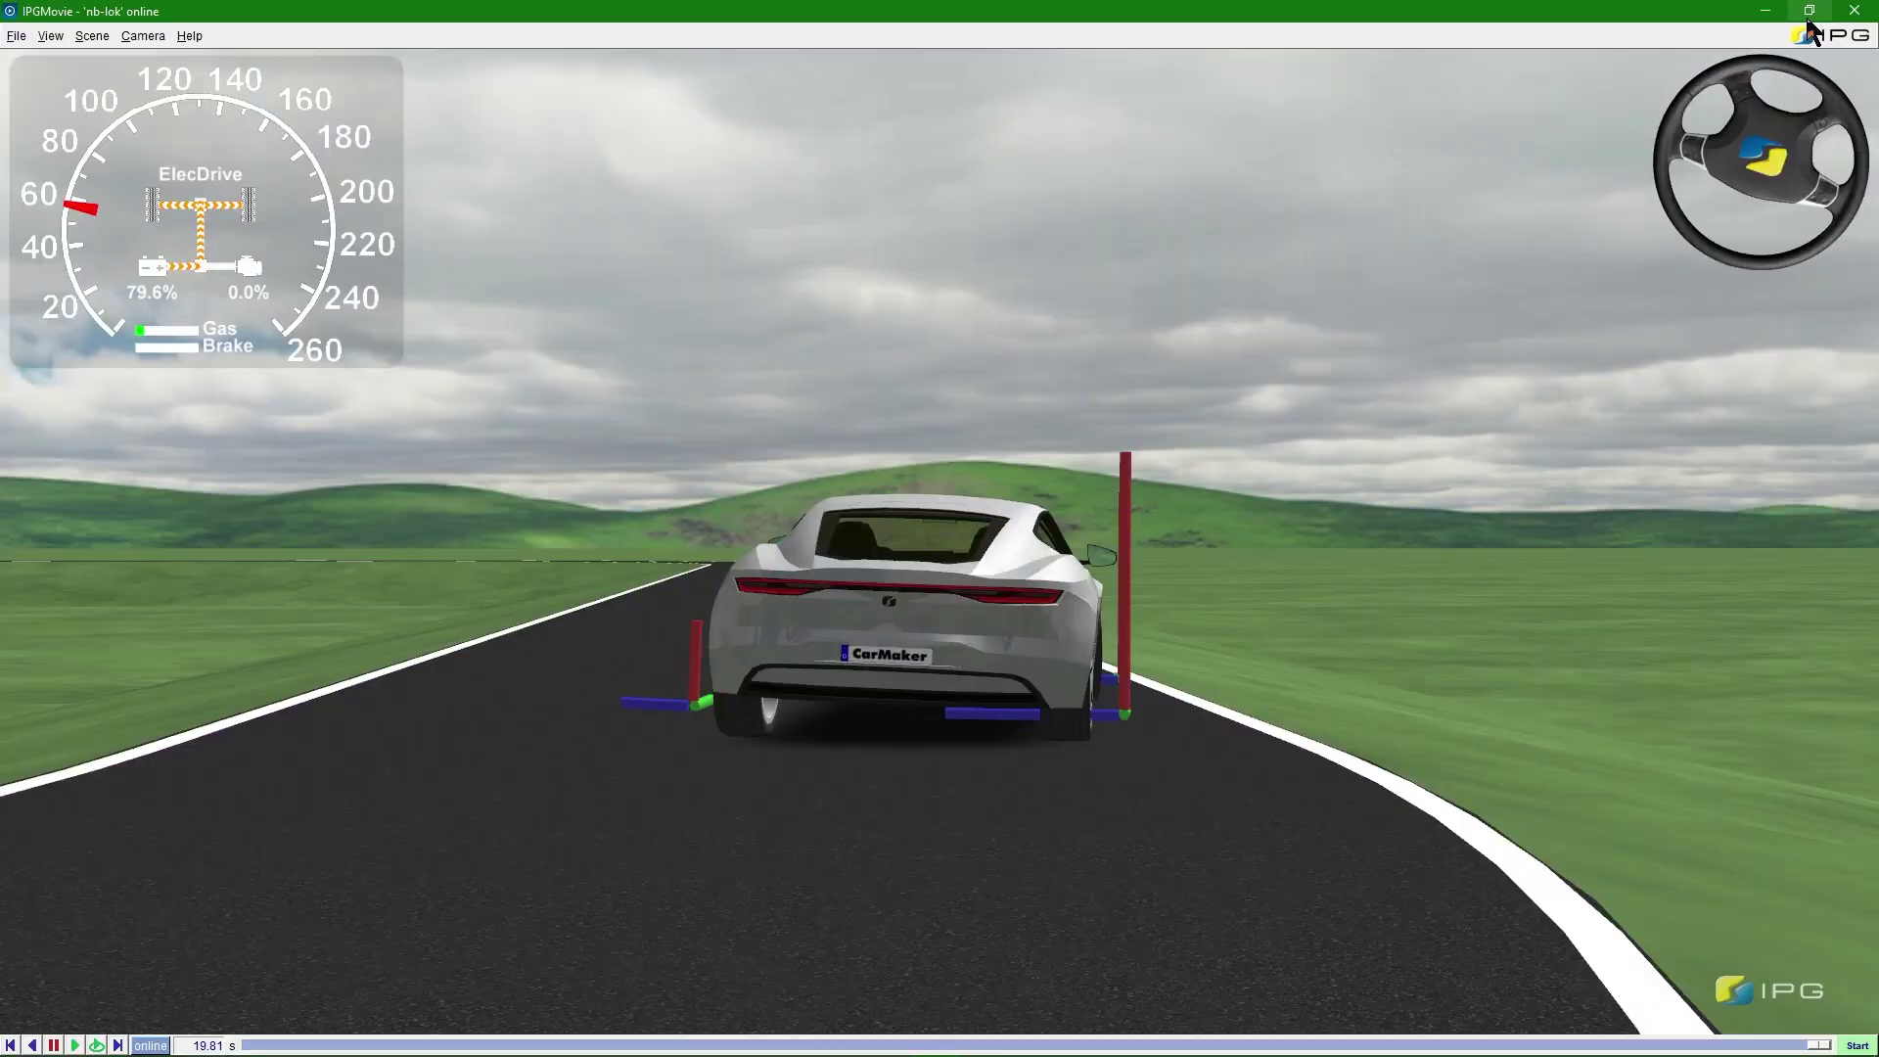
pyautogui.click(1808, 14)
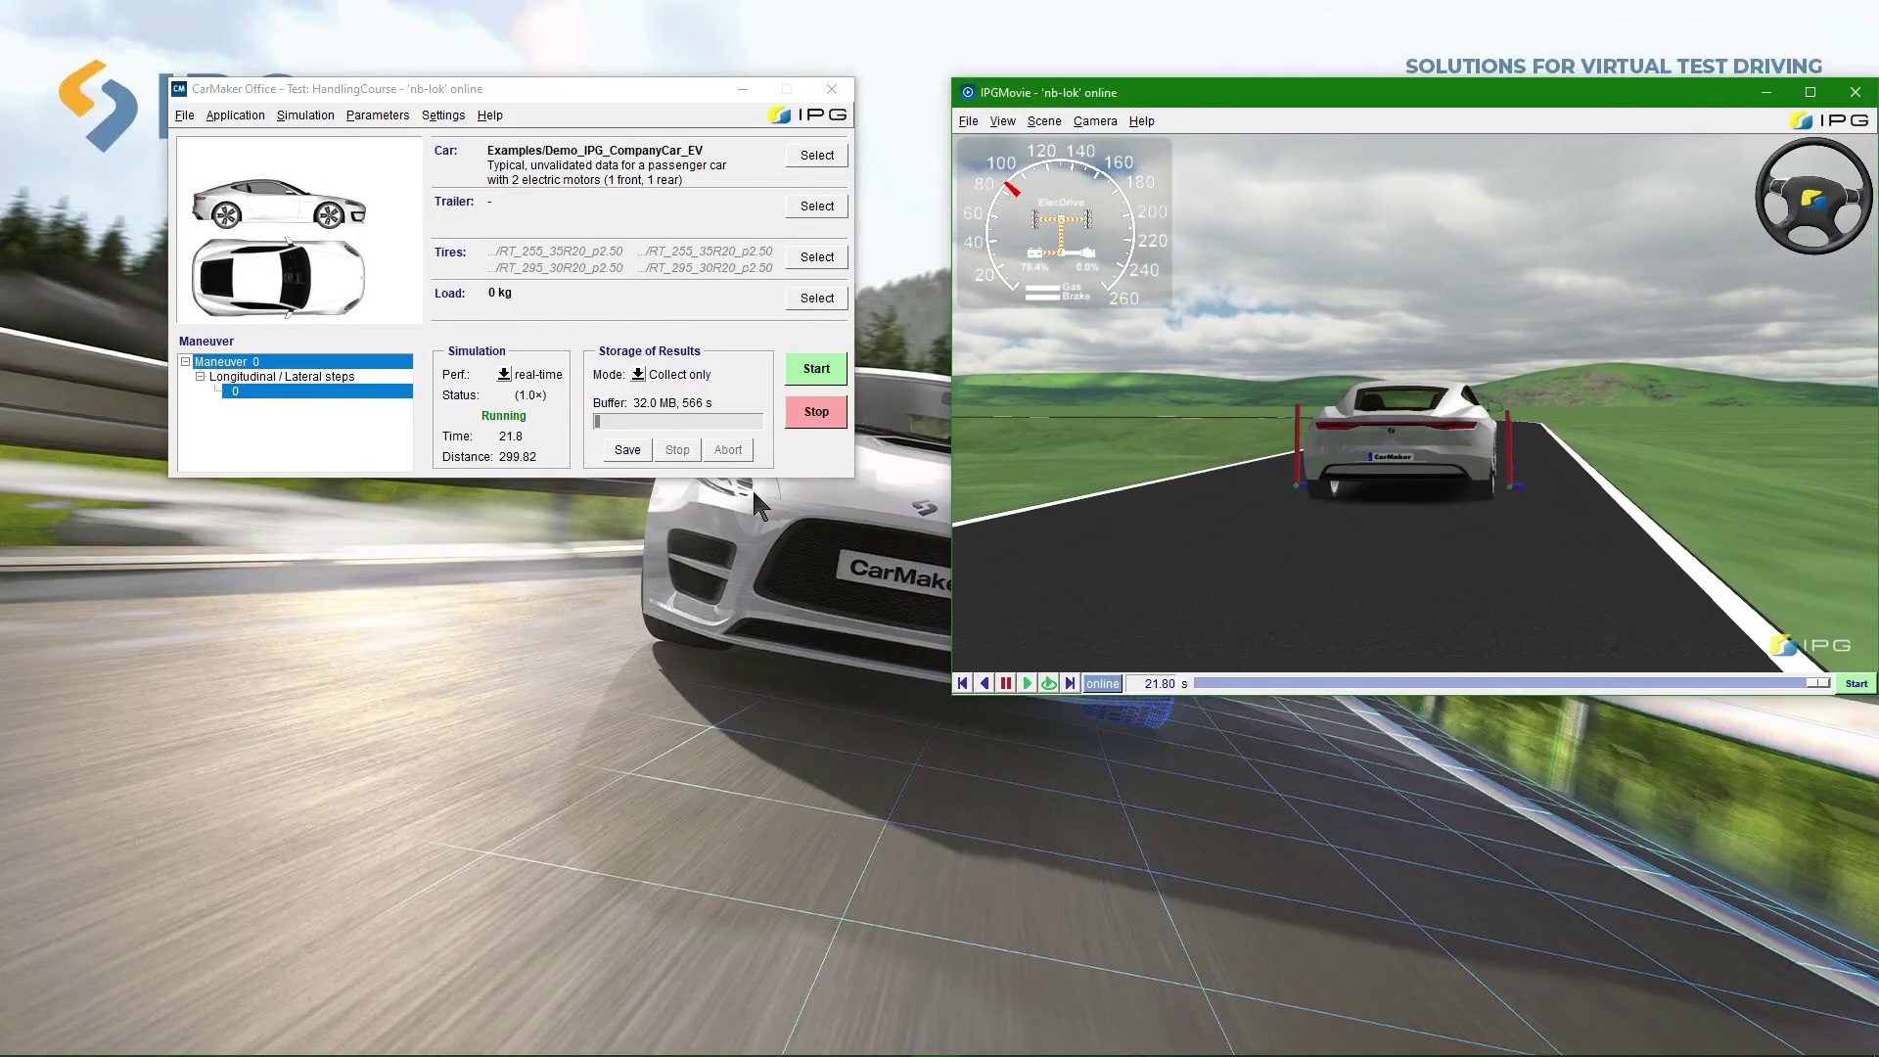
pyautogui.click(820, 412)
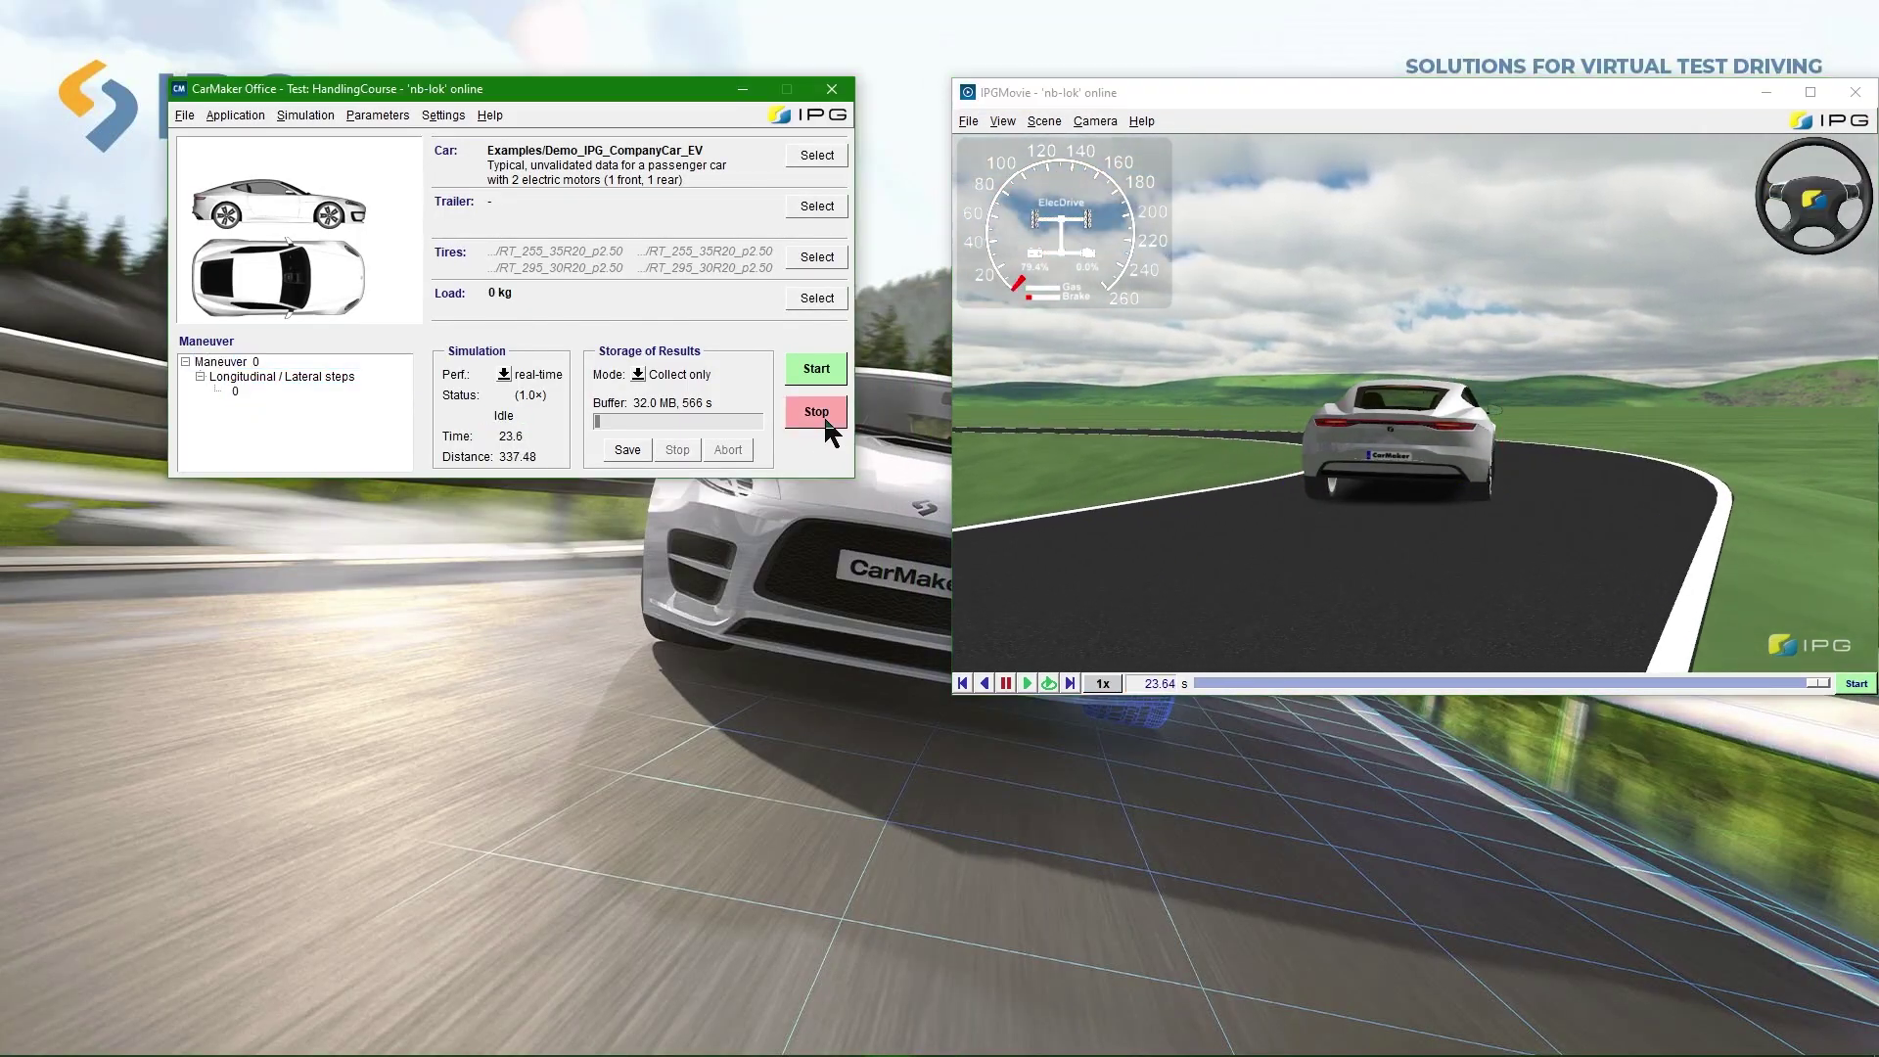
# Step: Switch the test car to Demo_Hyundai_Ioniq_5, discarding the unsaved vehicle changes
pyautogui.click(817, 155)
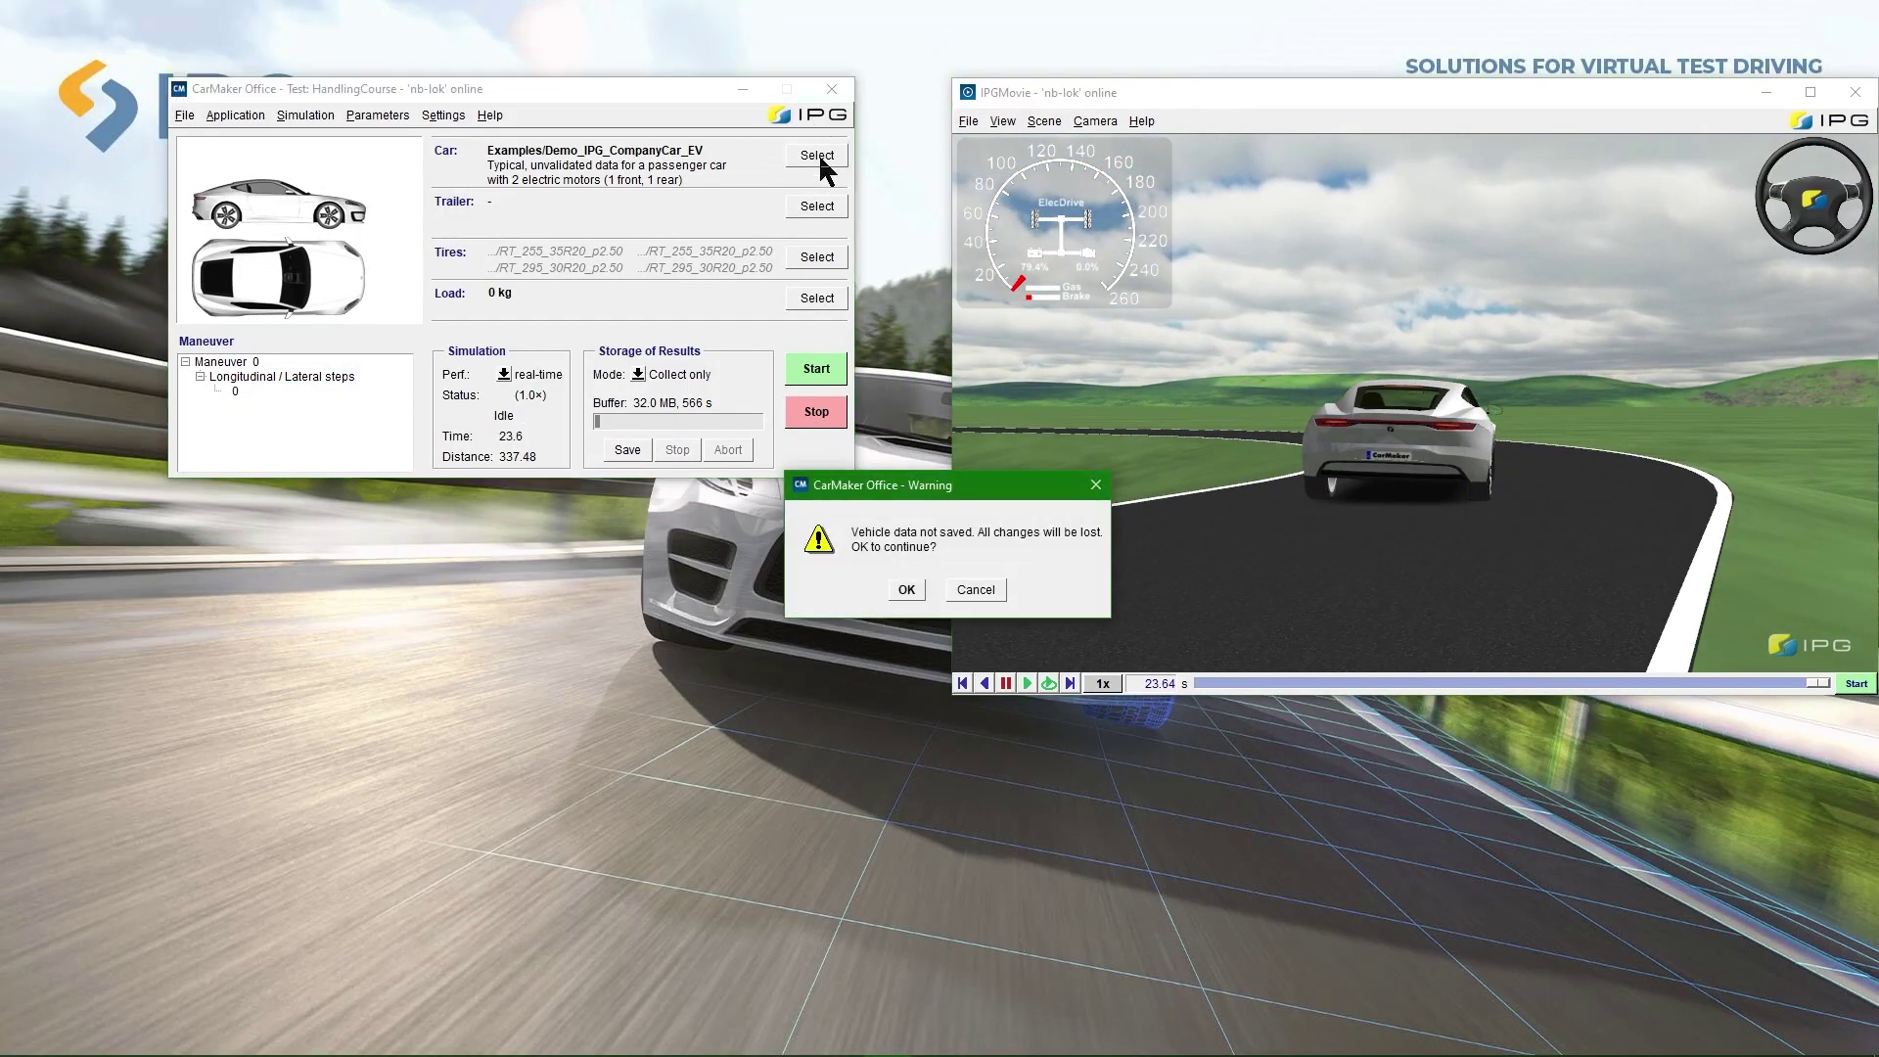
pyautogui.click(905, 591)
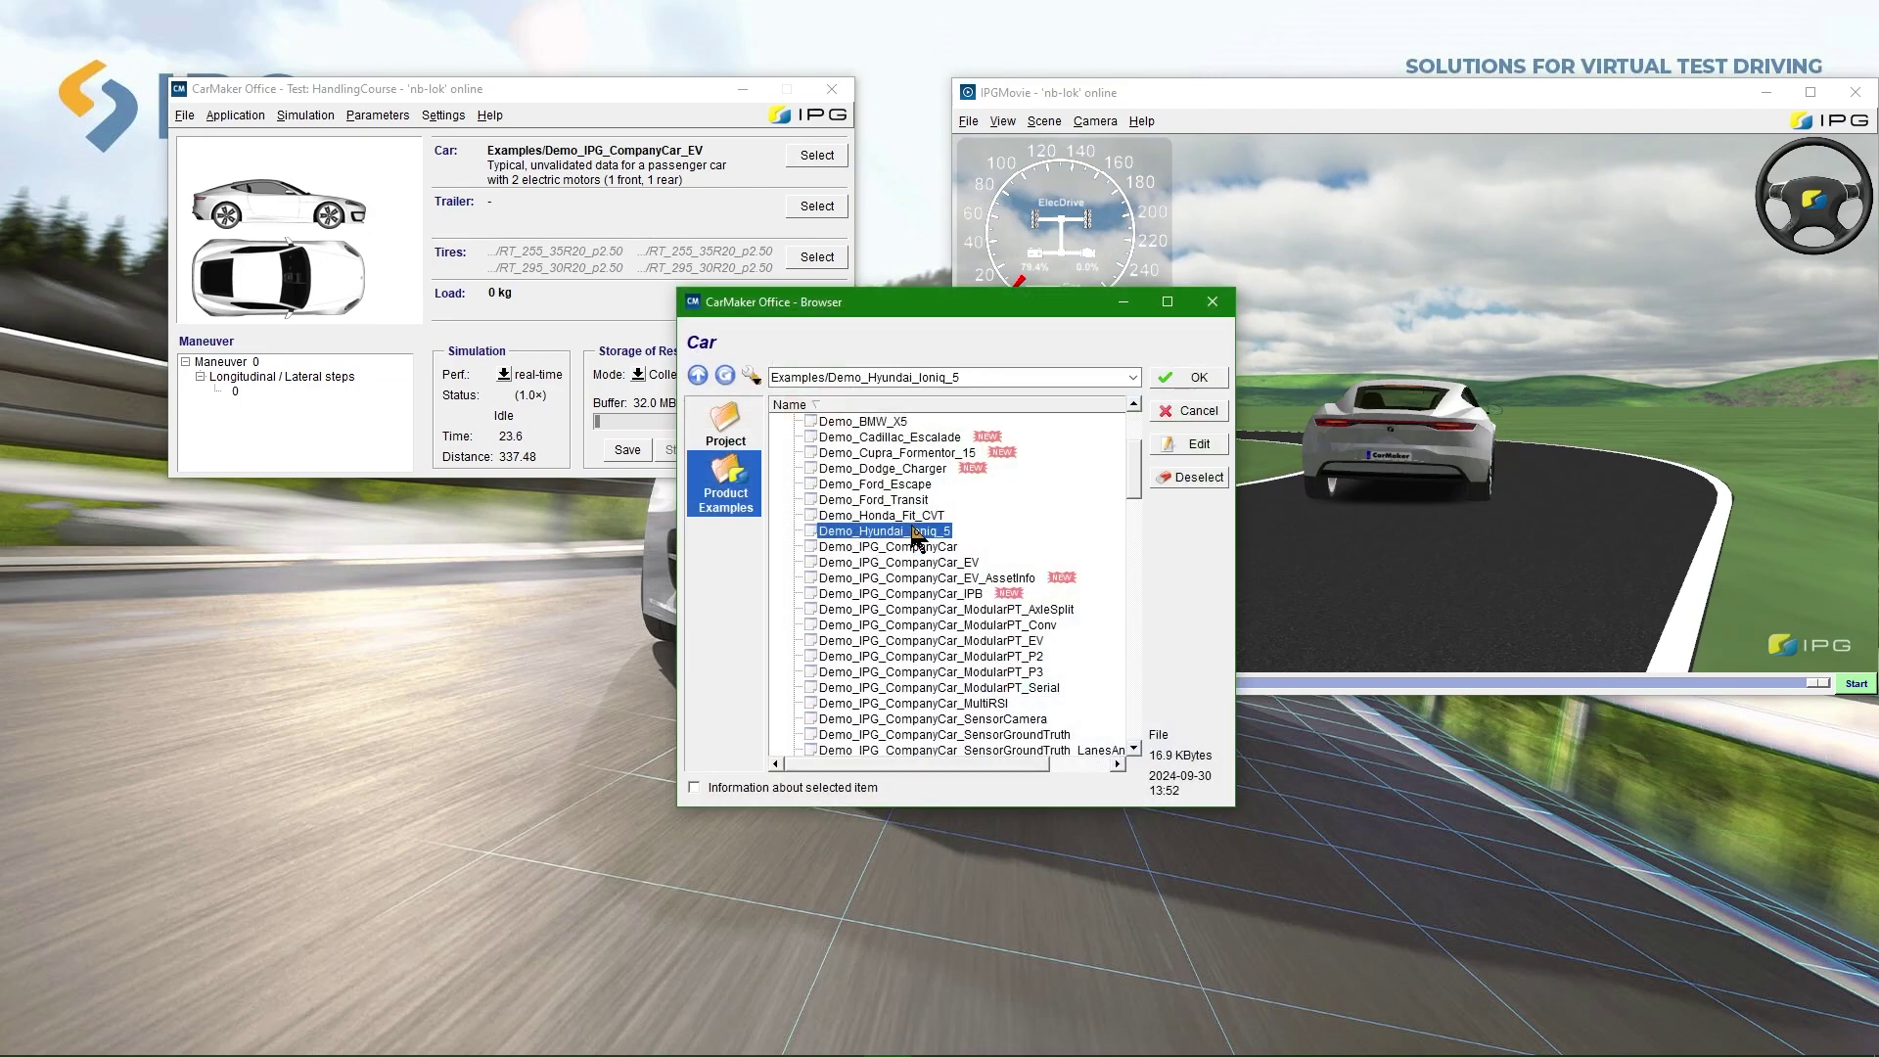
pyautogui.doubleClick(912, 529)
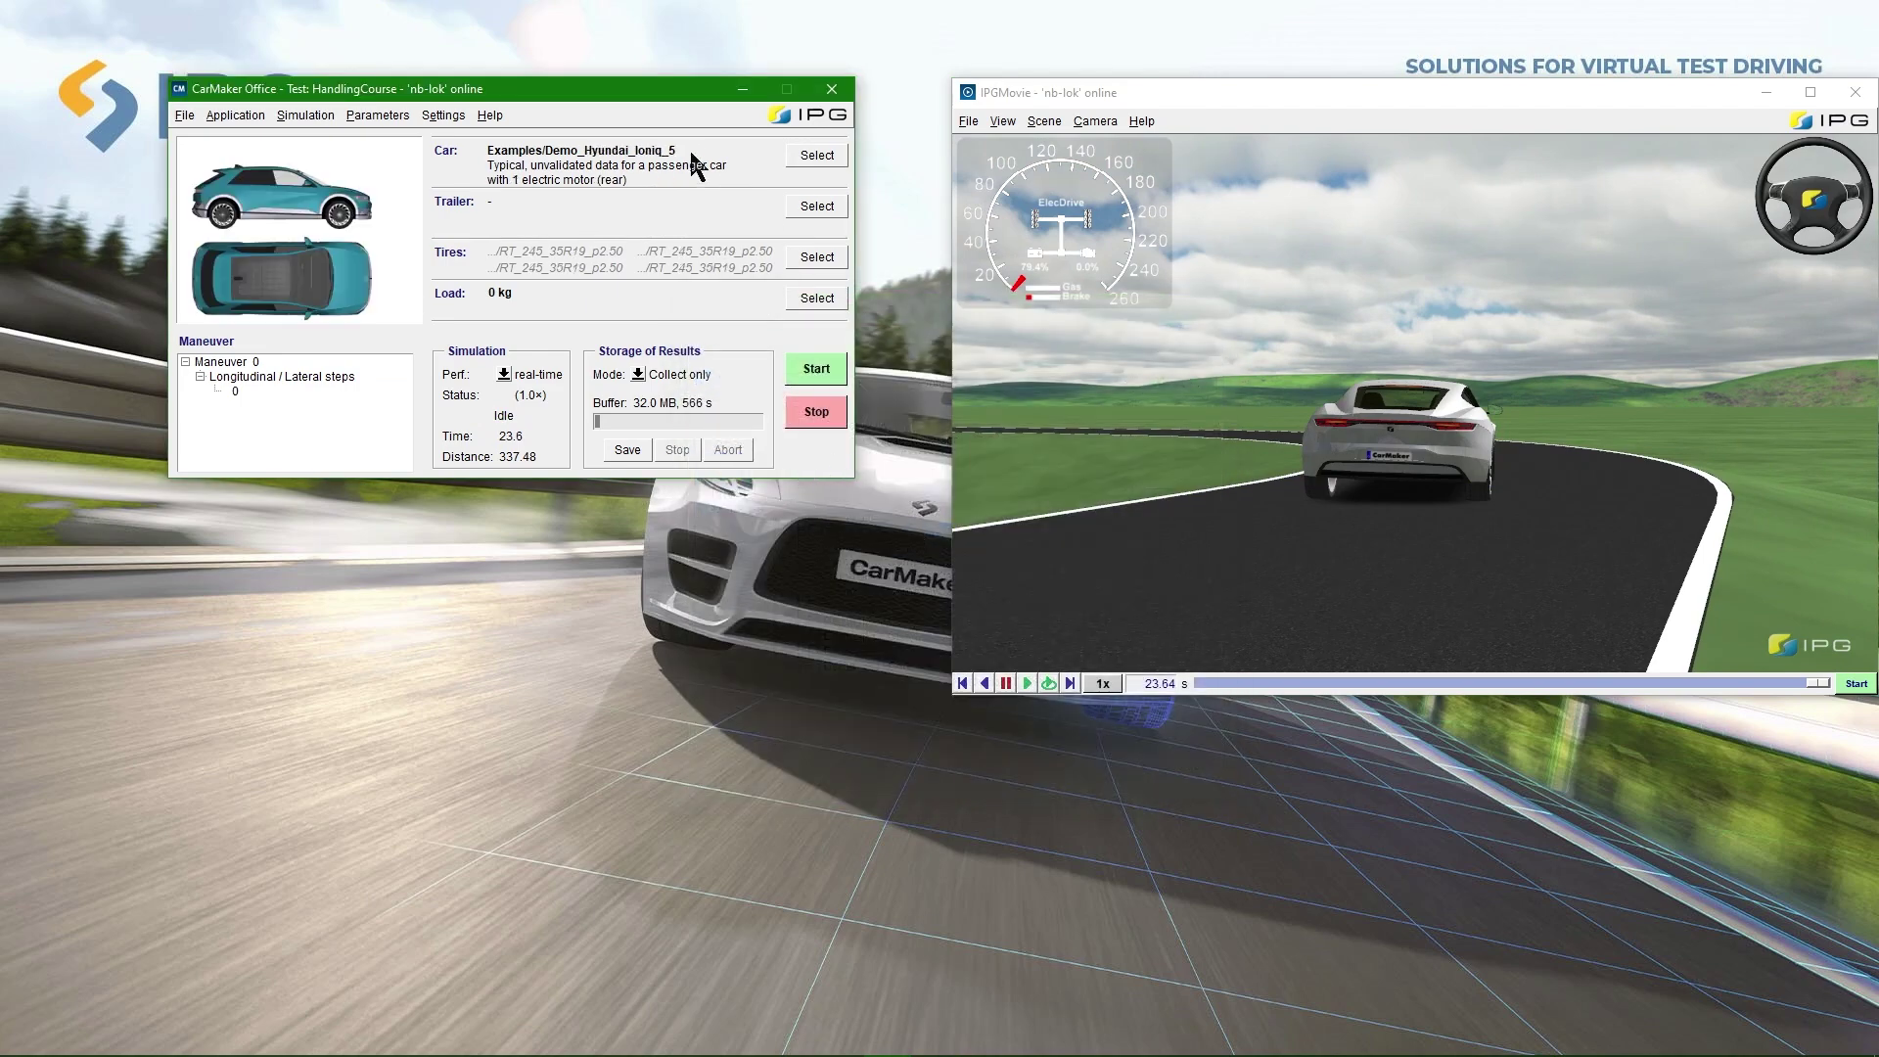
# Step: Give the Ioniq 5 control model IndicatorAssist_RTW and start the simulation in full-screen IPGMovie
pyautogui.click(678, 147)
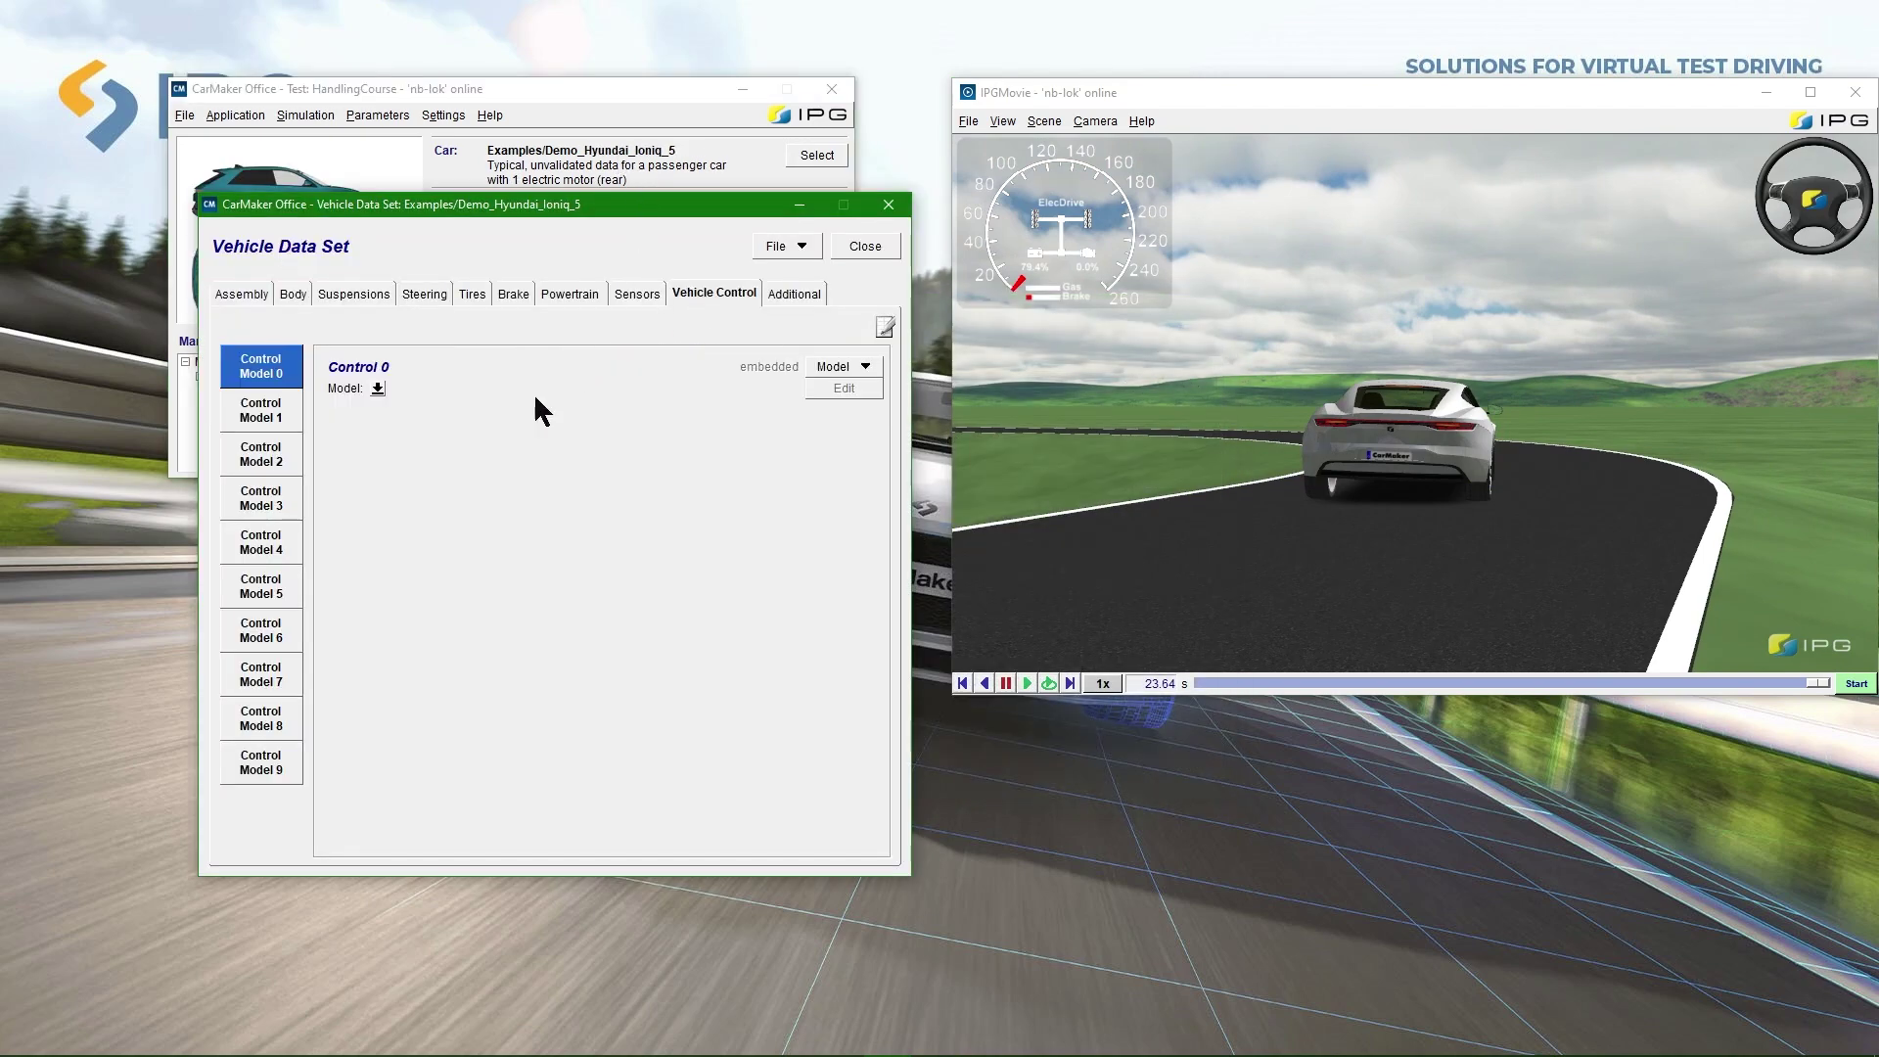
pyautogui.click(378, 388)
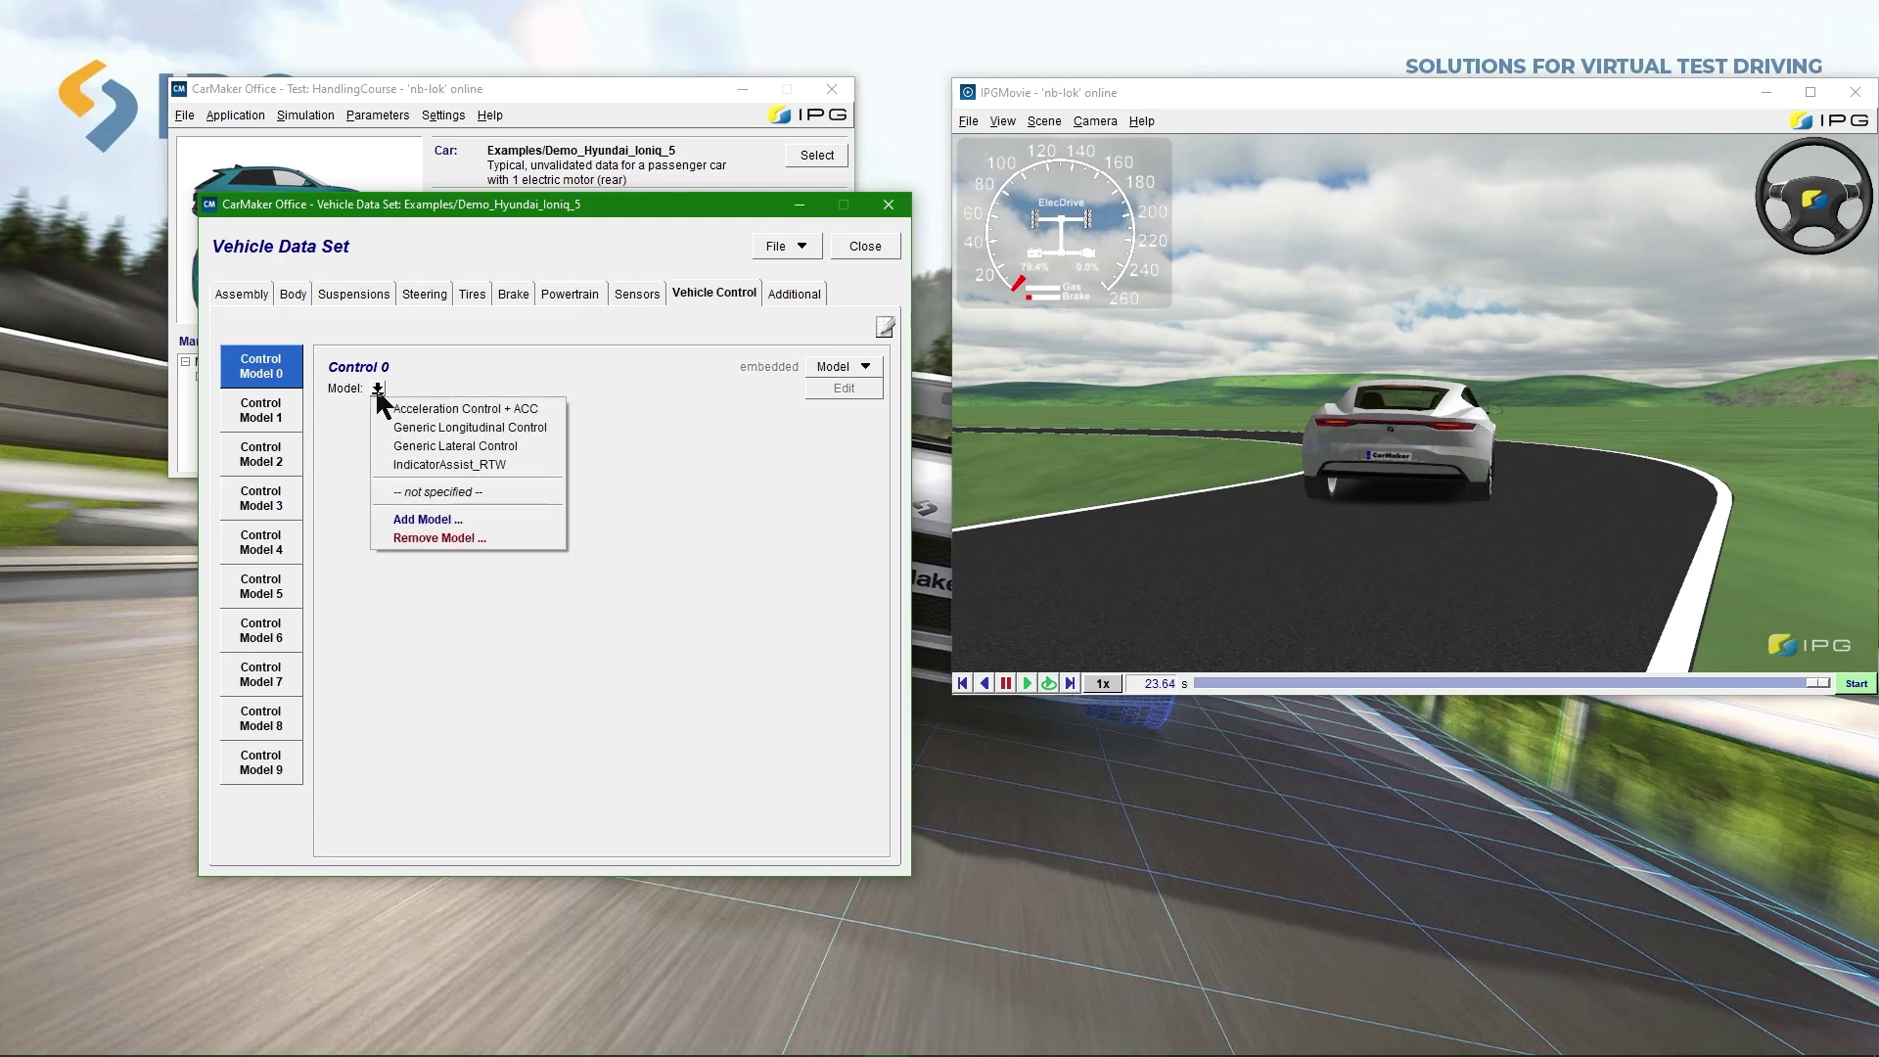
pyautogui.click(430, 460)
pyautogui.click(866, 249)
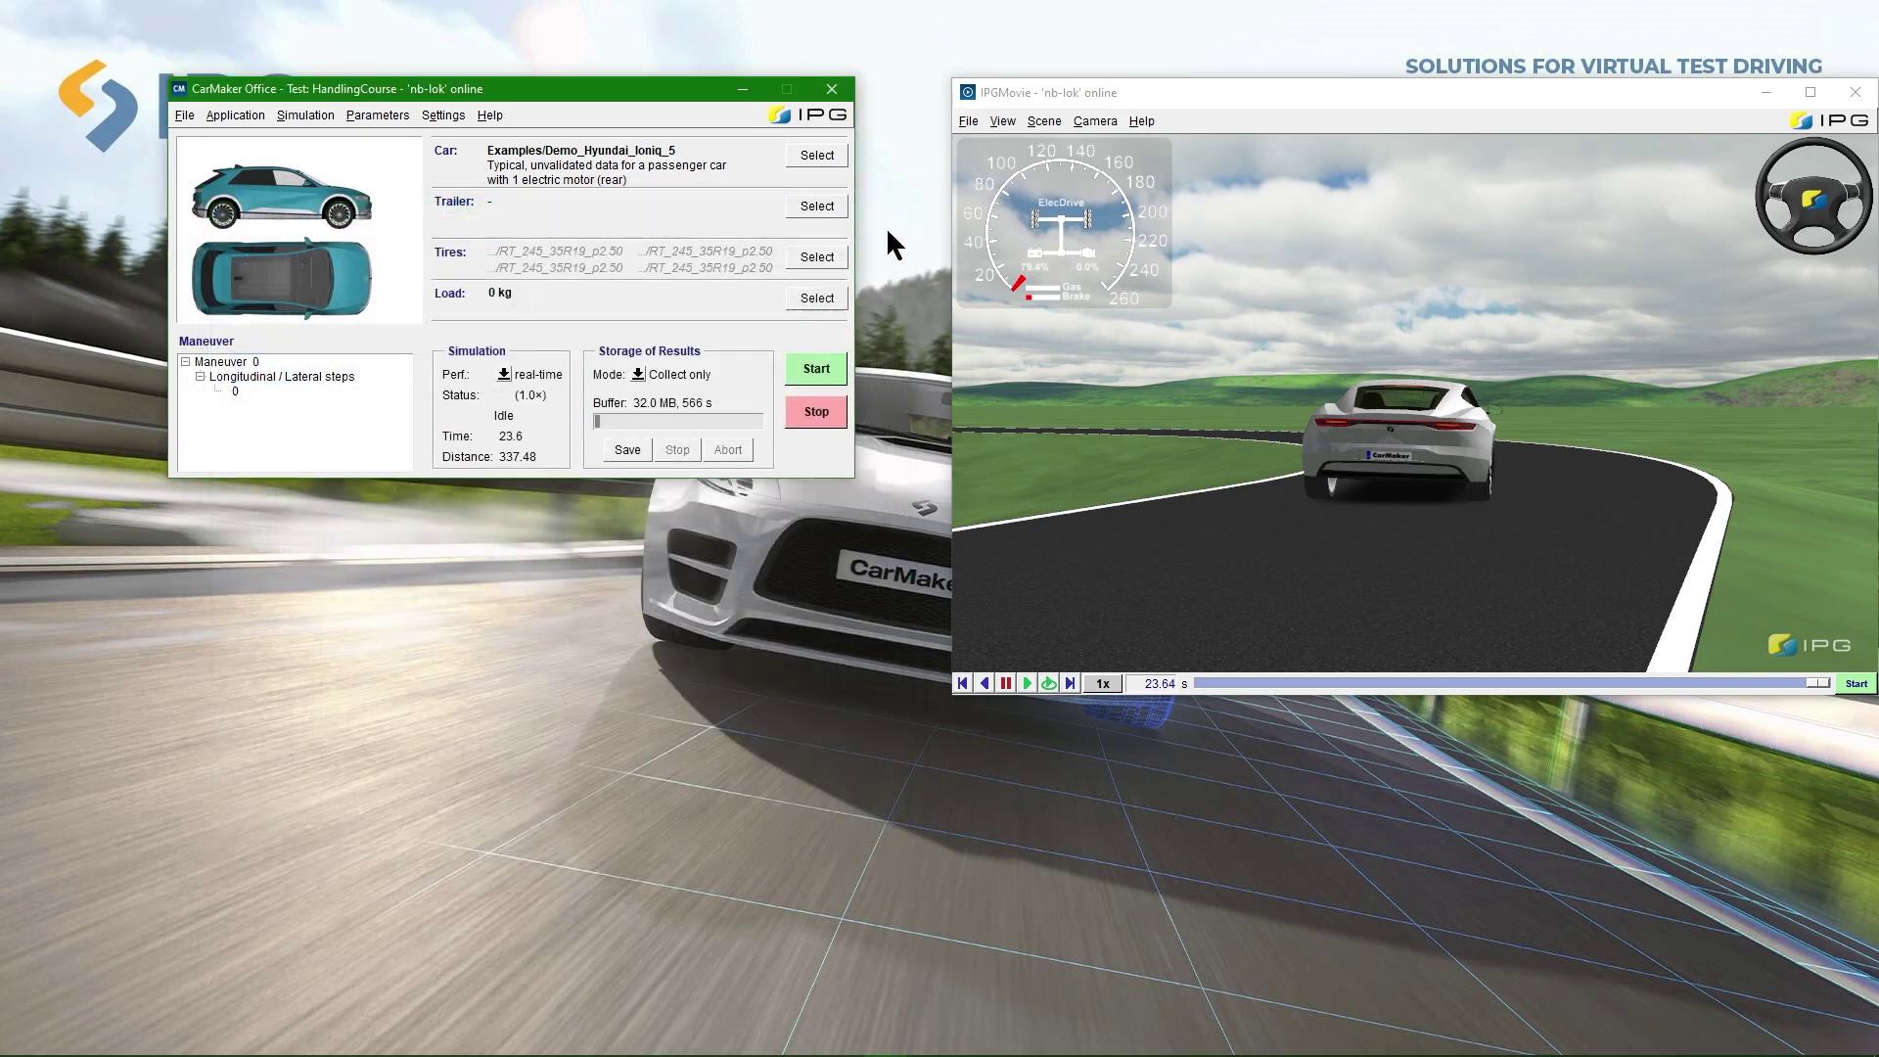
pyautogui.click(839, 377)
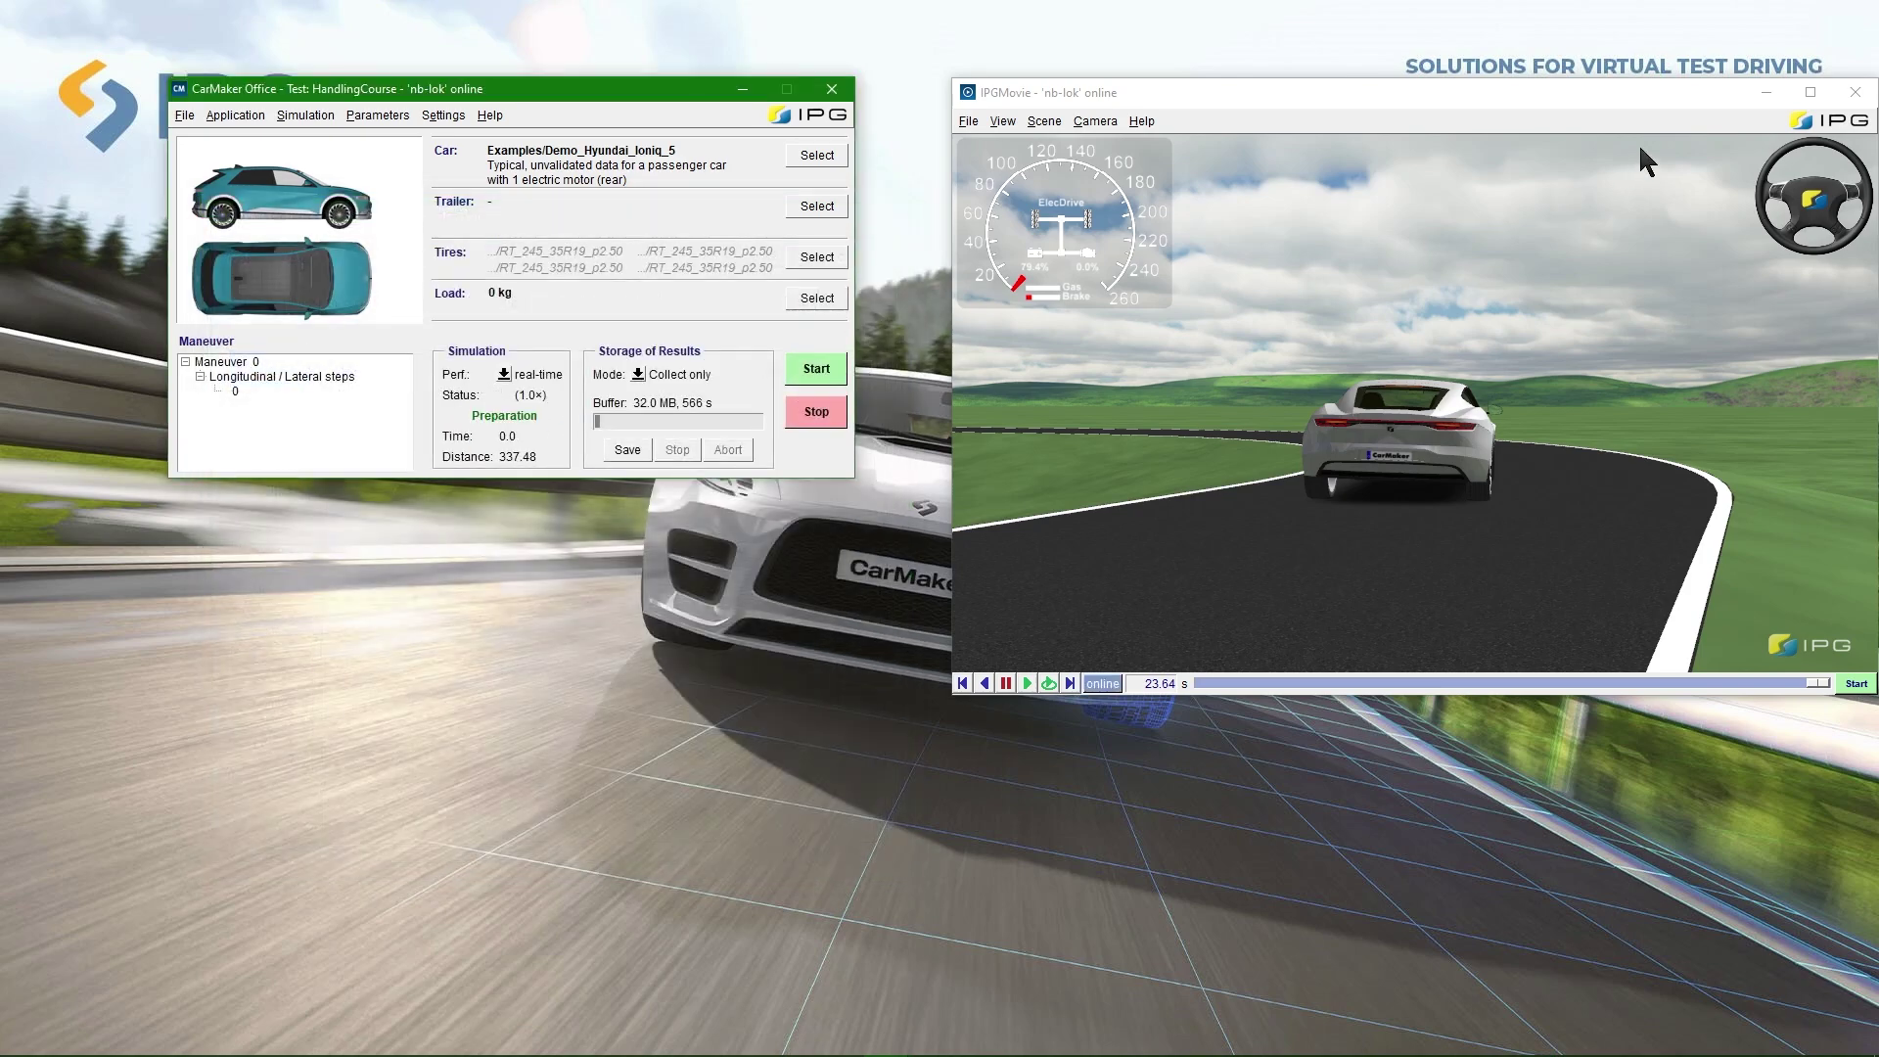
pyautogui.click(1808, 92)
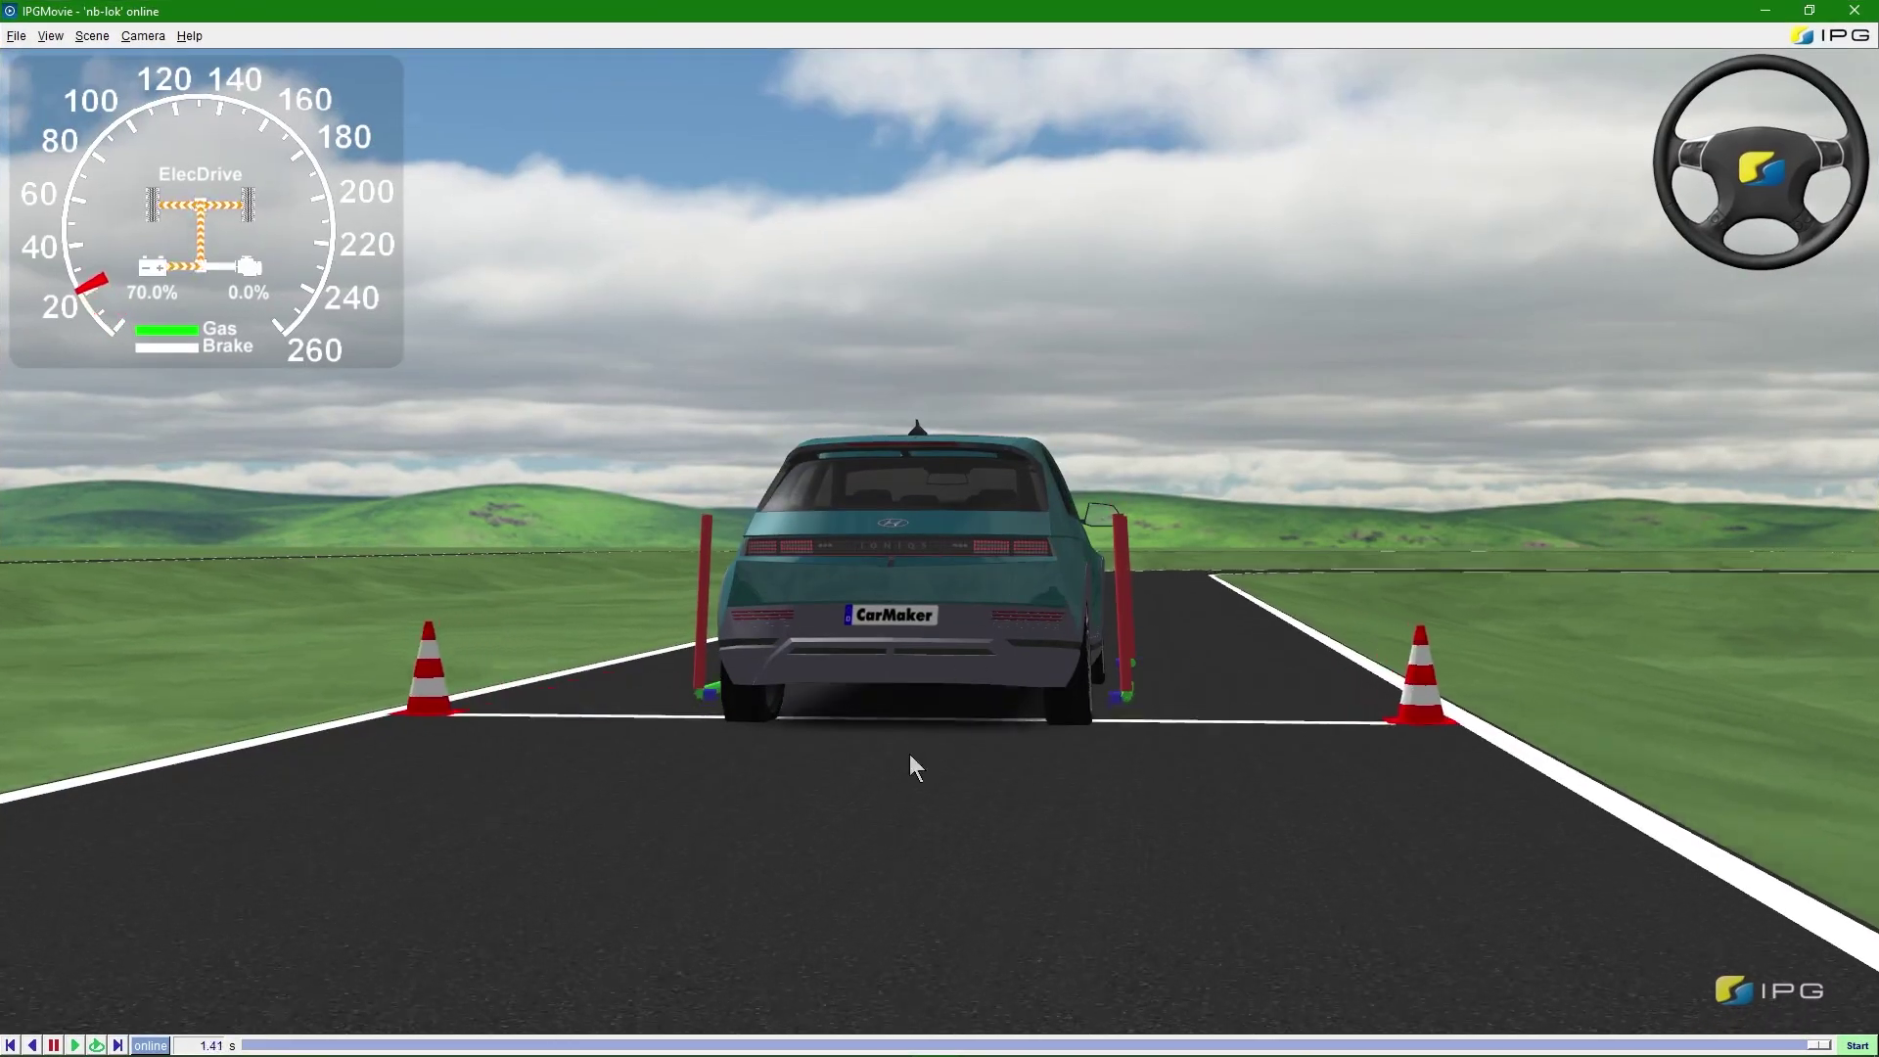